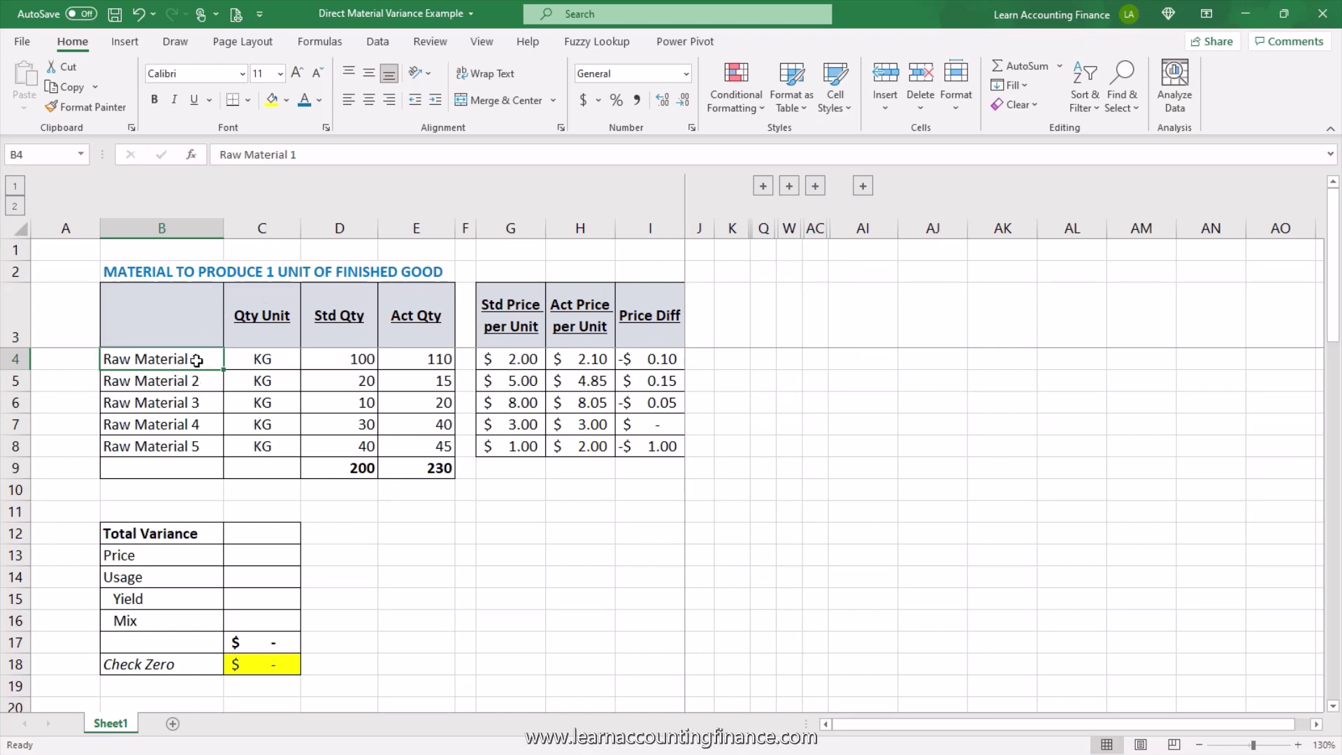
- Examine the material table's raw materials, quantity units, standard quantities and actual quantities, including the quantity totals
{"action": "left_click", "coordinate": [192, 272]}
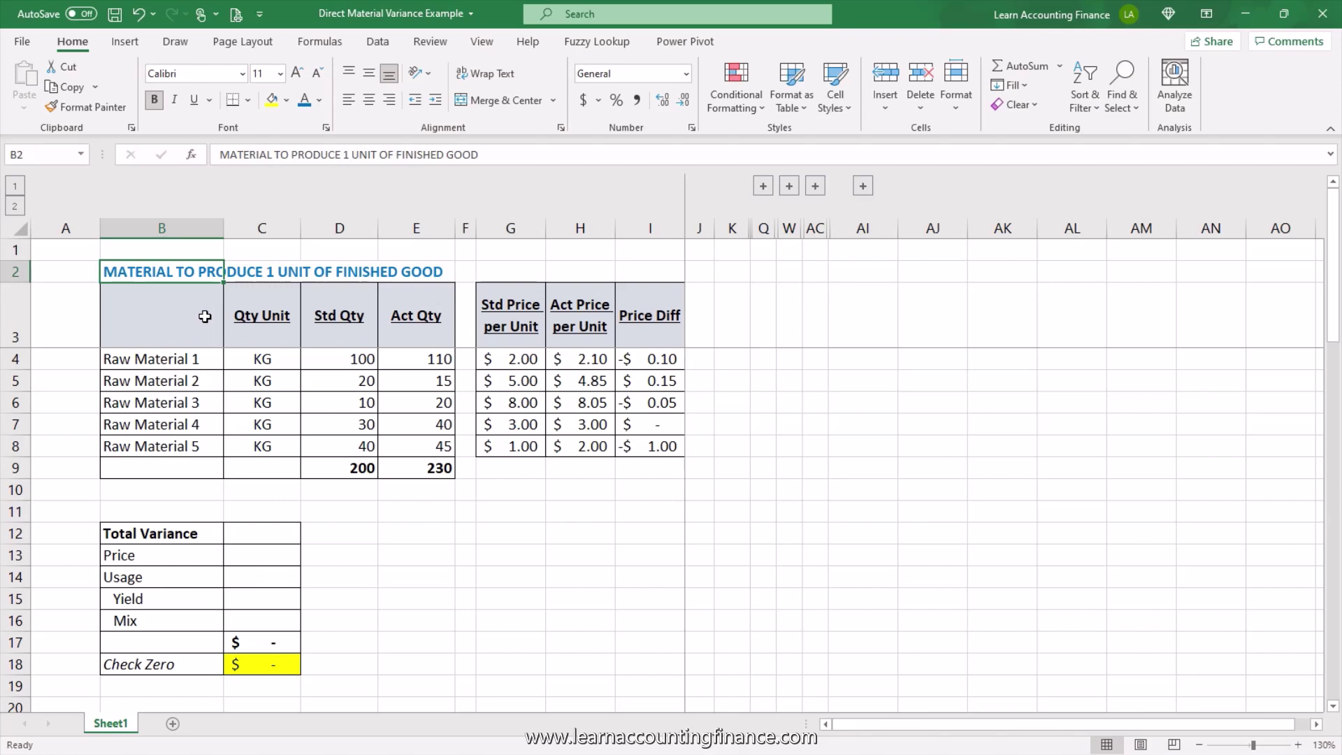
{"action": "left_click_drag", "start_coordinate": [185, 356], "coordinate": [191, 454]}
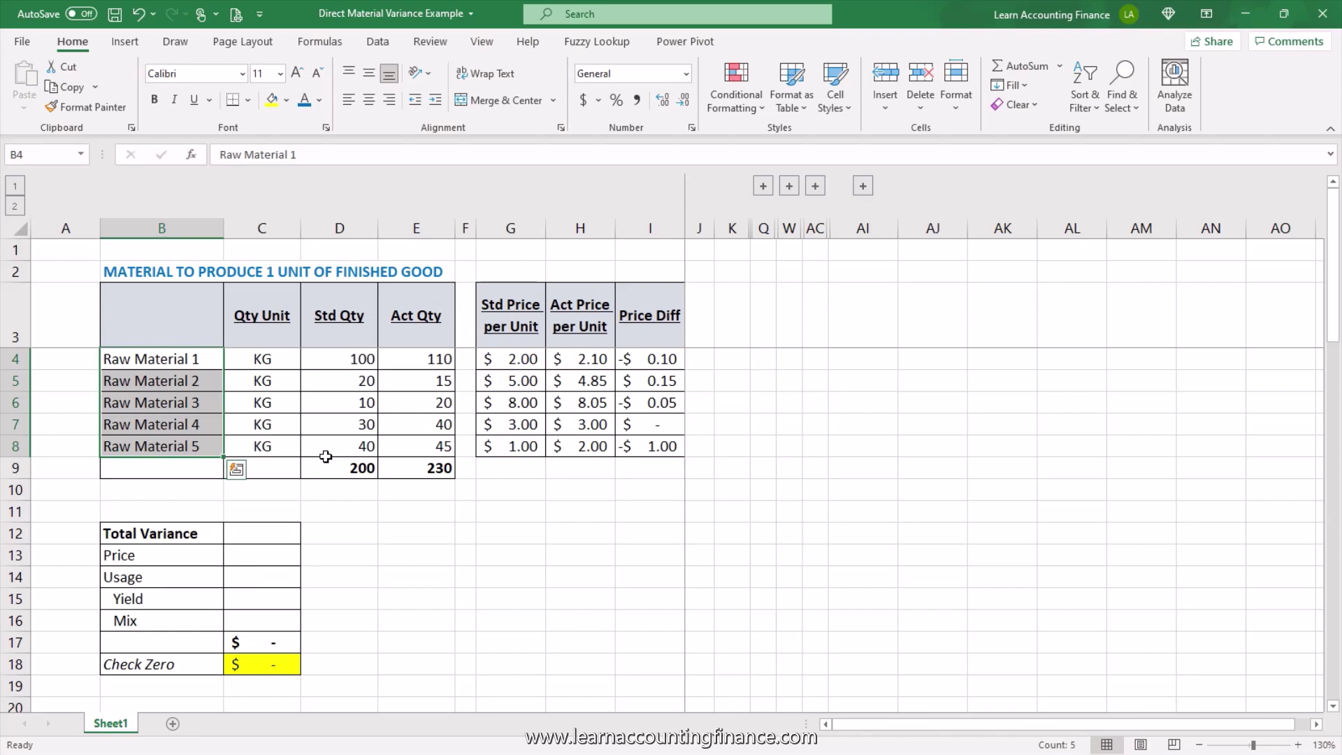
{"action": "key", "text": "Right"}
{"action": "key", "text": "Right"}
{"action": "key", "text": "Down"}
{"action": "key", "text": "Down"}
{"action": "key", "text": "Down"}
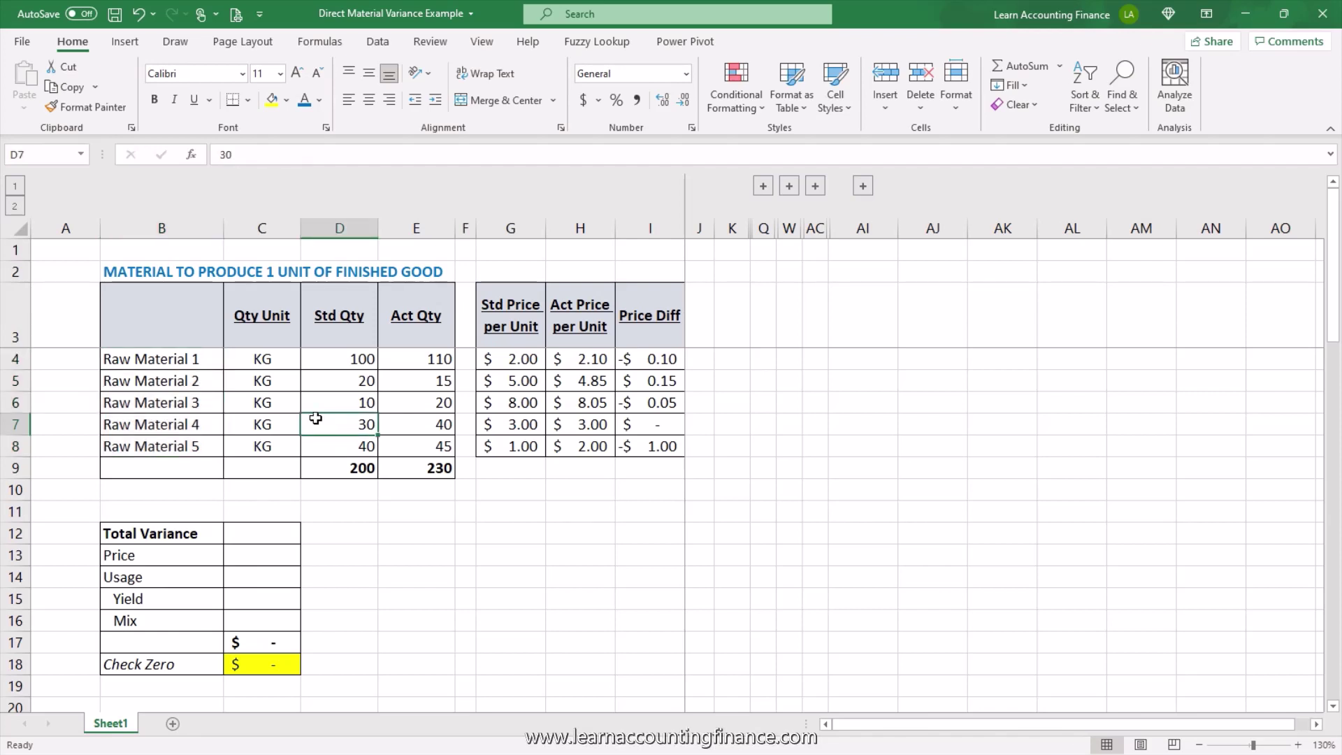
{"action": "left_click_drag", "start_coordinate": [171, 364], "coordinate": [172, 448]}
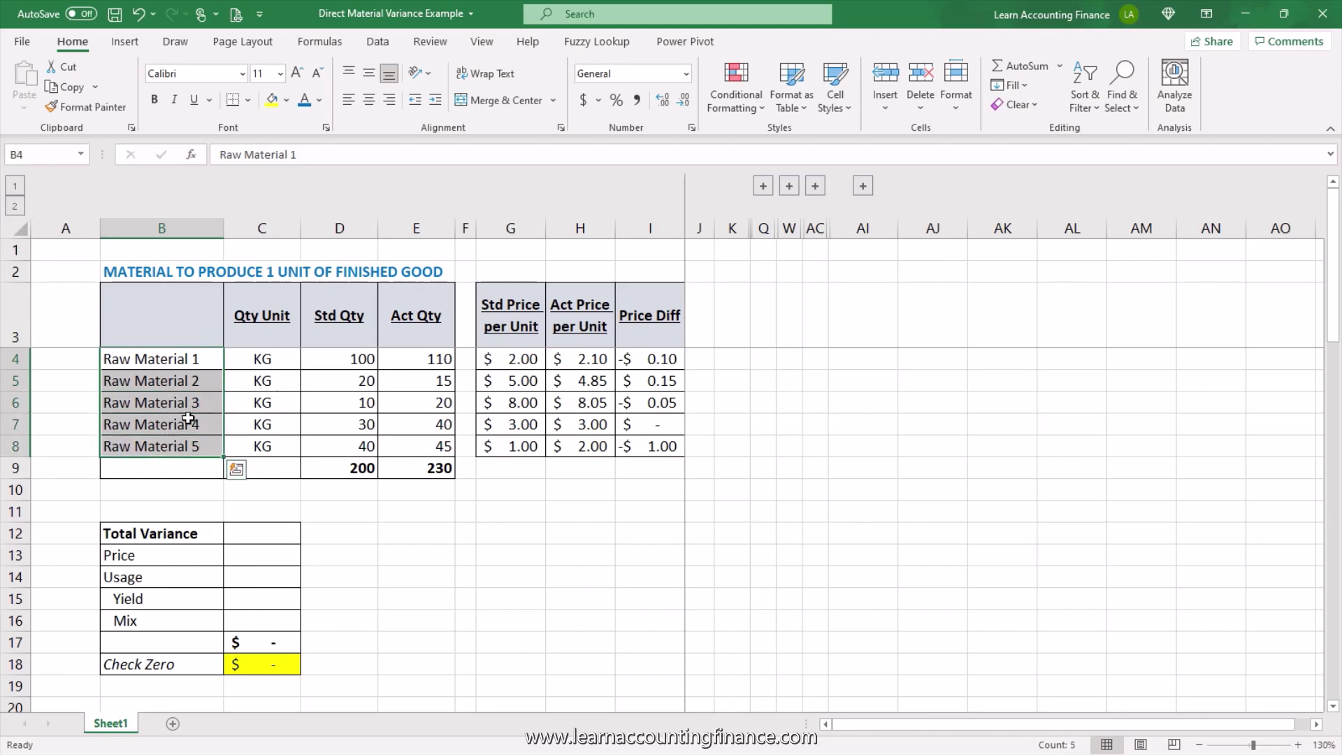
{"action": "left_click_drag", "start_coordinate": [273, 360], "coordinate": [280, 445]}
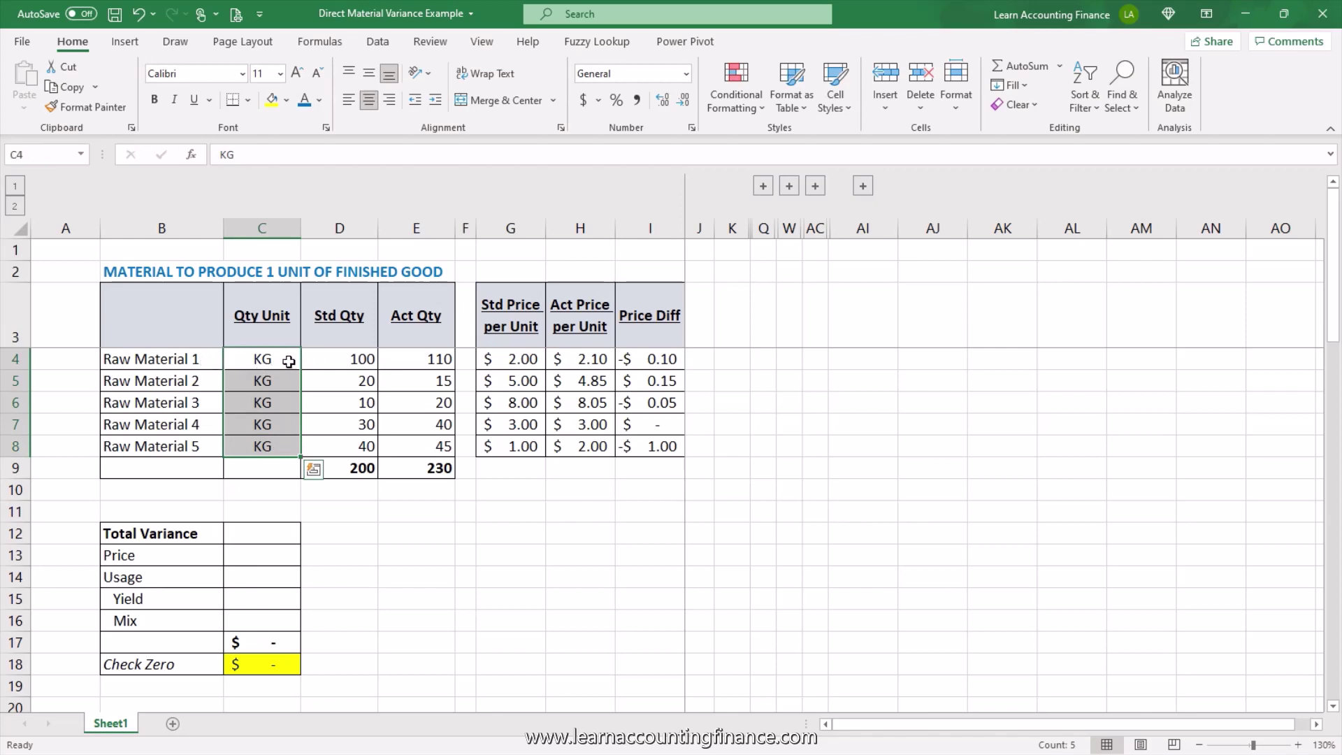
{"action": "left_click_drag", "start_coordinate": [357, 328], "coordinate": [360, 448]}
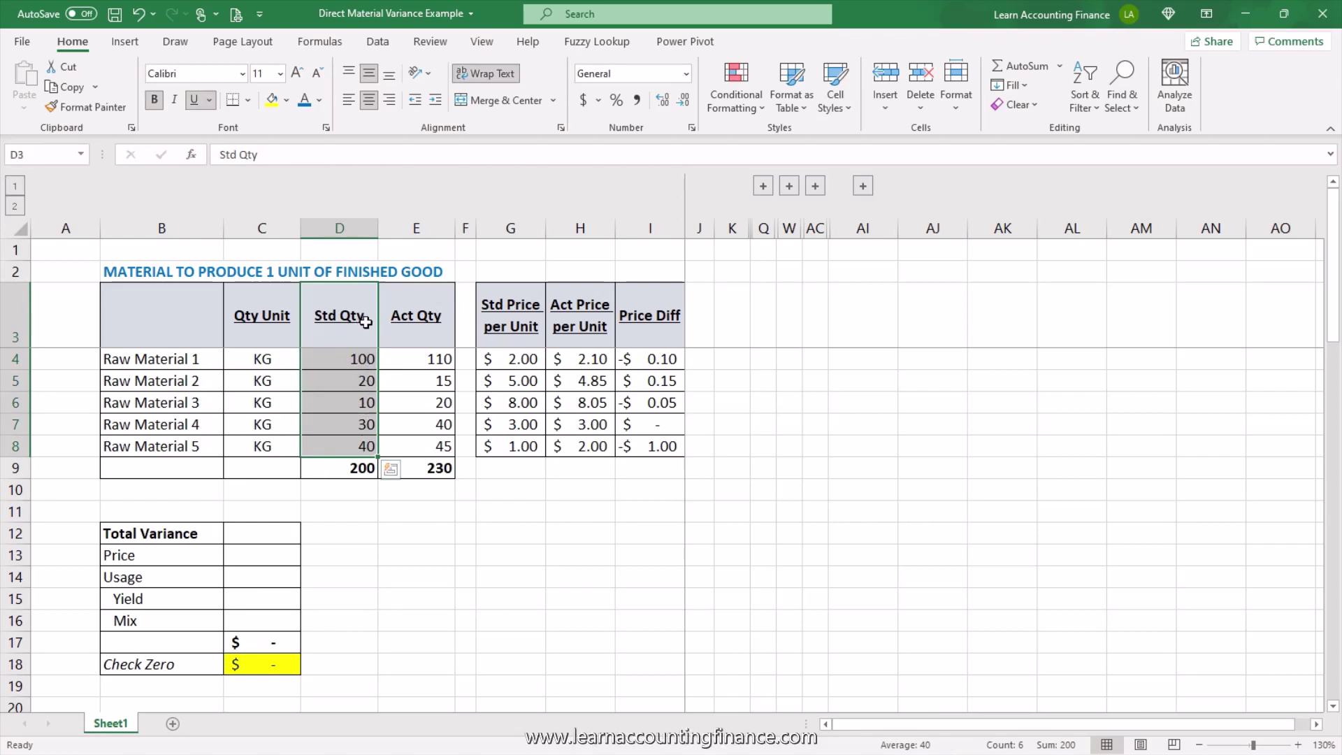
{"action": "left_click_drag", "start_coordinate": [359, 358], "coordinate": [359, 469]}
{"action": "left_click", "coordinate": [443, 341]}
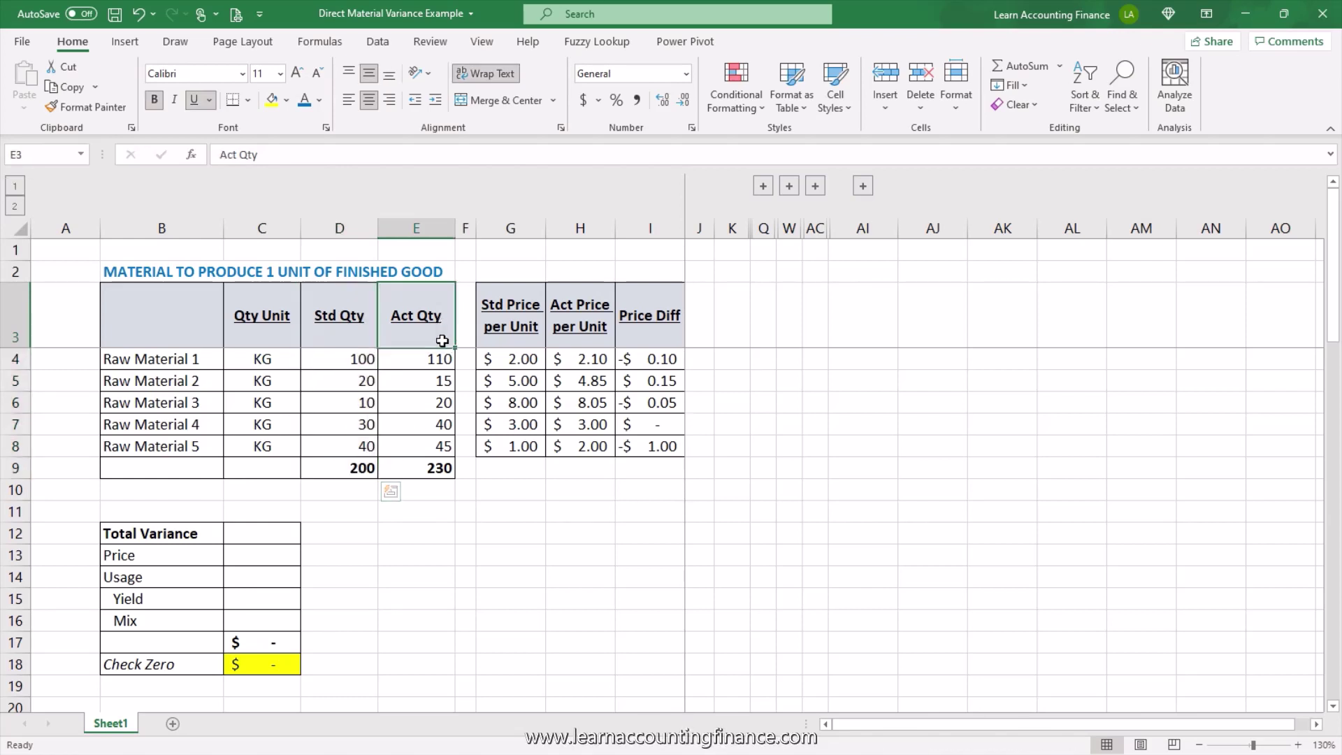
{"action": "left_click_drag", "start_coordinate": [443, 340], "coordinate": [434, 474]}
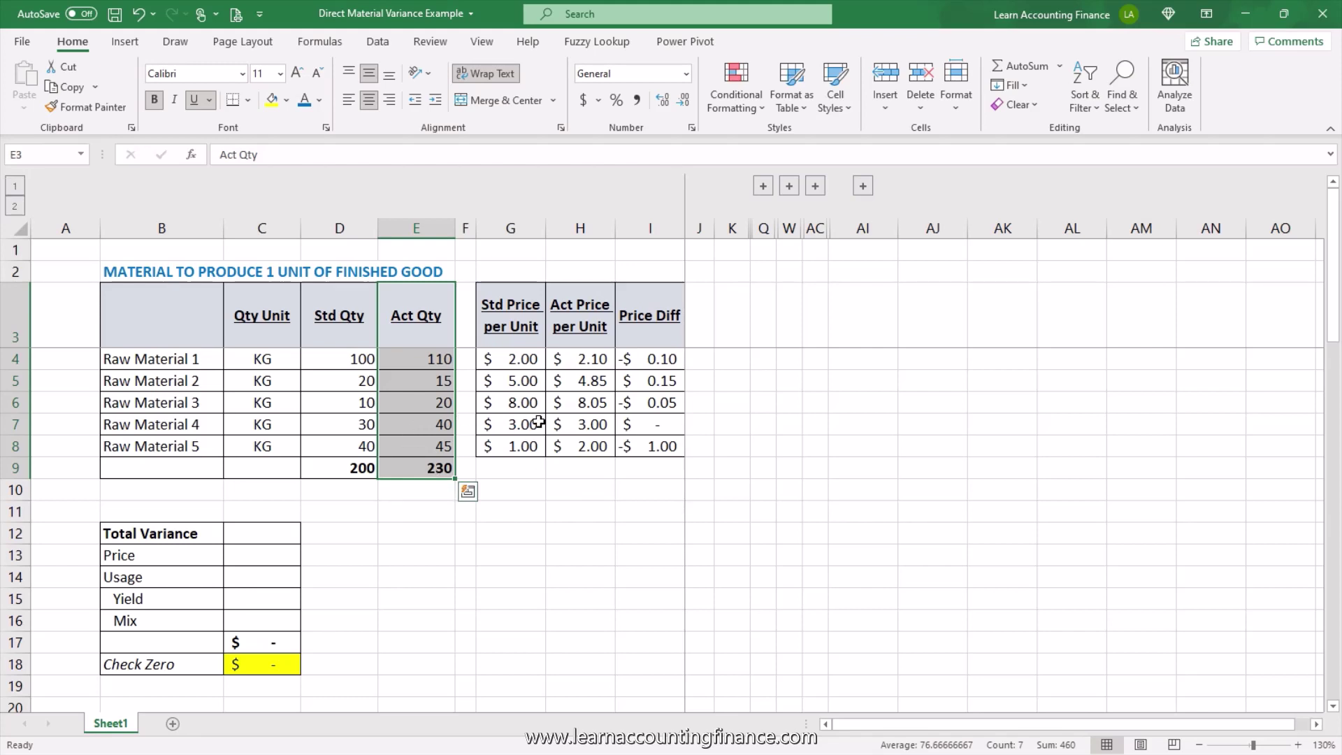
- Examine the standard prices, actual prices and price differences, and compare Raw Material 1's standard and actual quantity and price
{"action": "left_click", "coordinate": [531, 332]}
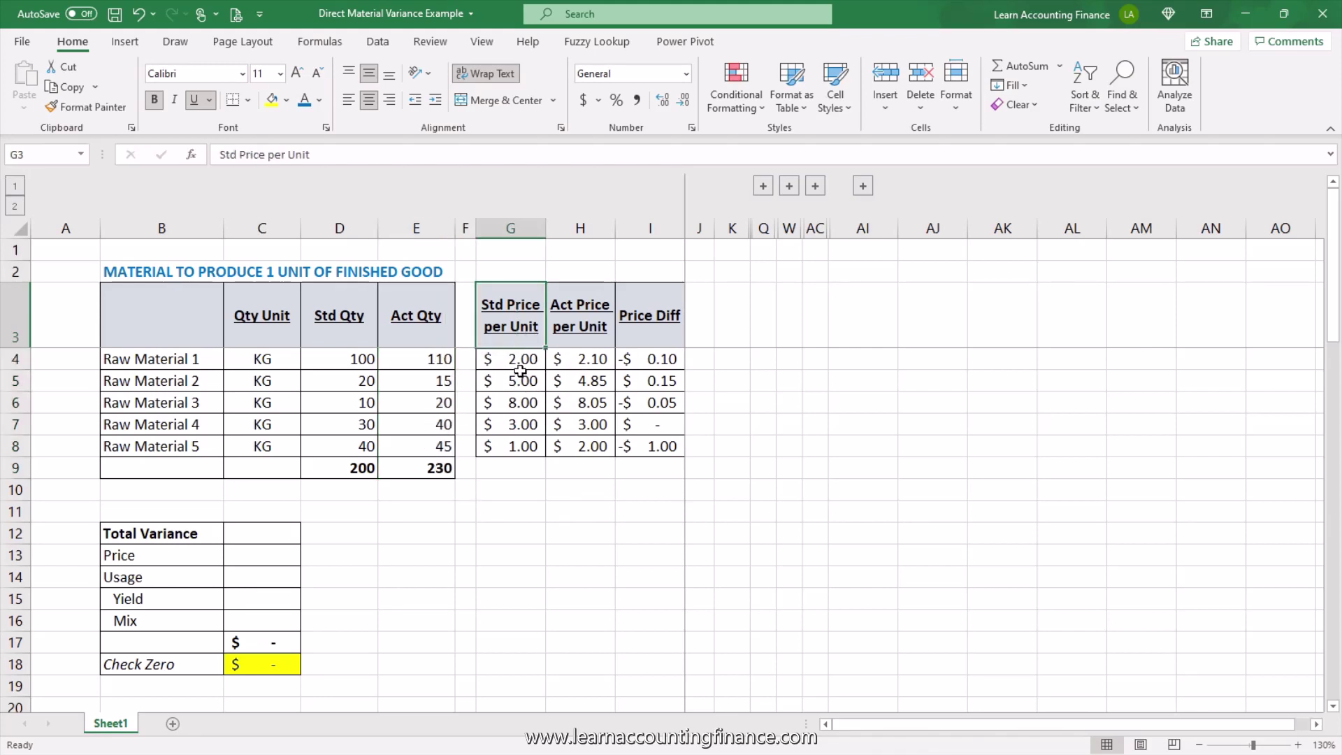
{"action": "left_click_drag", "start_coordinate": [519, 359], "coordinate": [509, 456]}
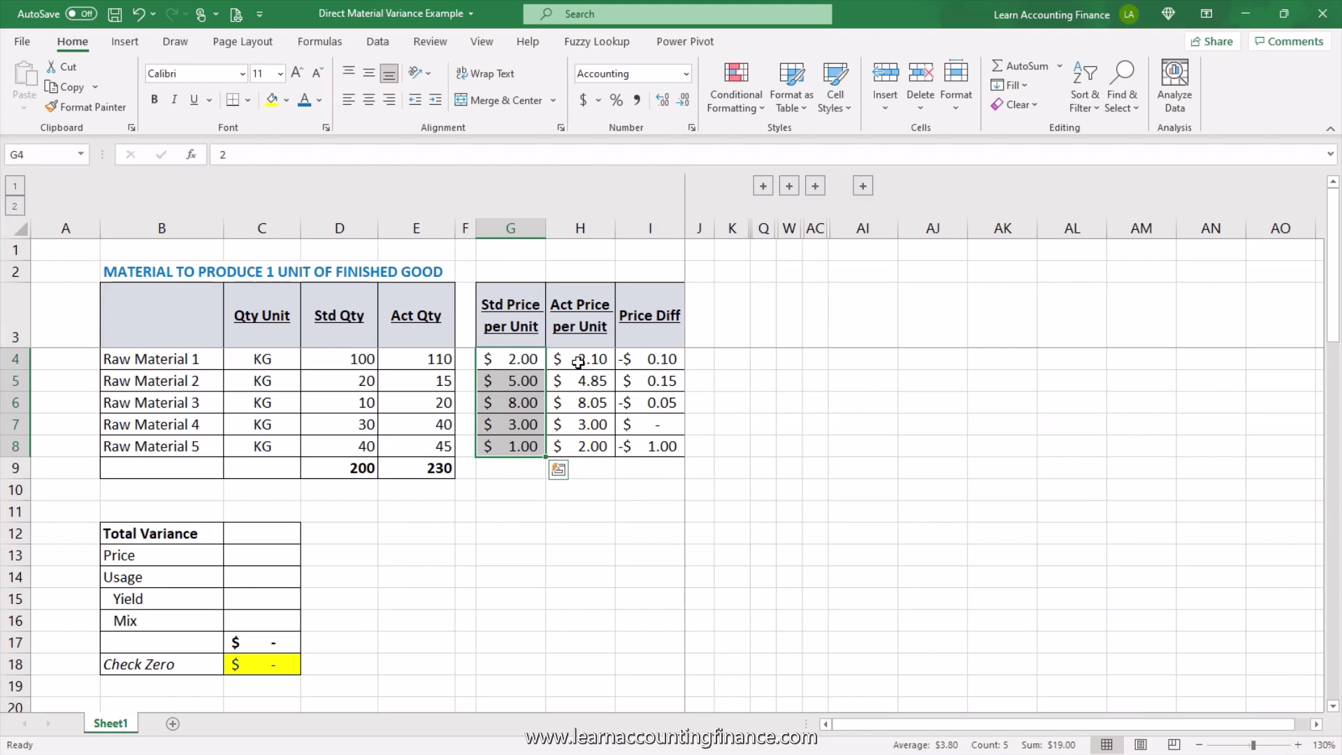
{"action": "left_click_drag", "start_coordinate": [578, 361], "coordinate": [584, 453]}
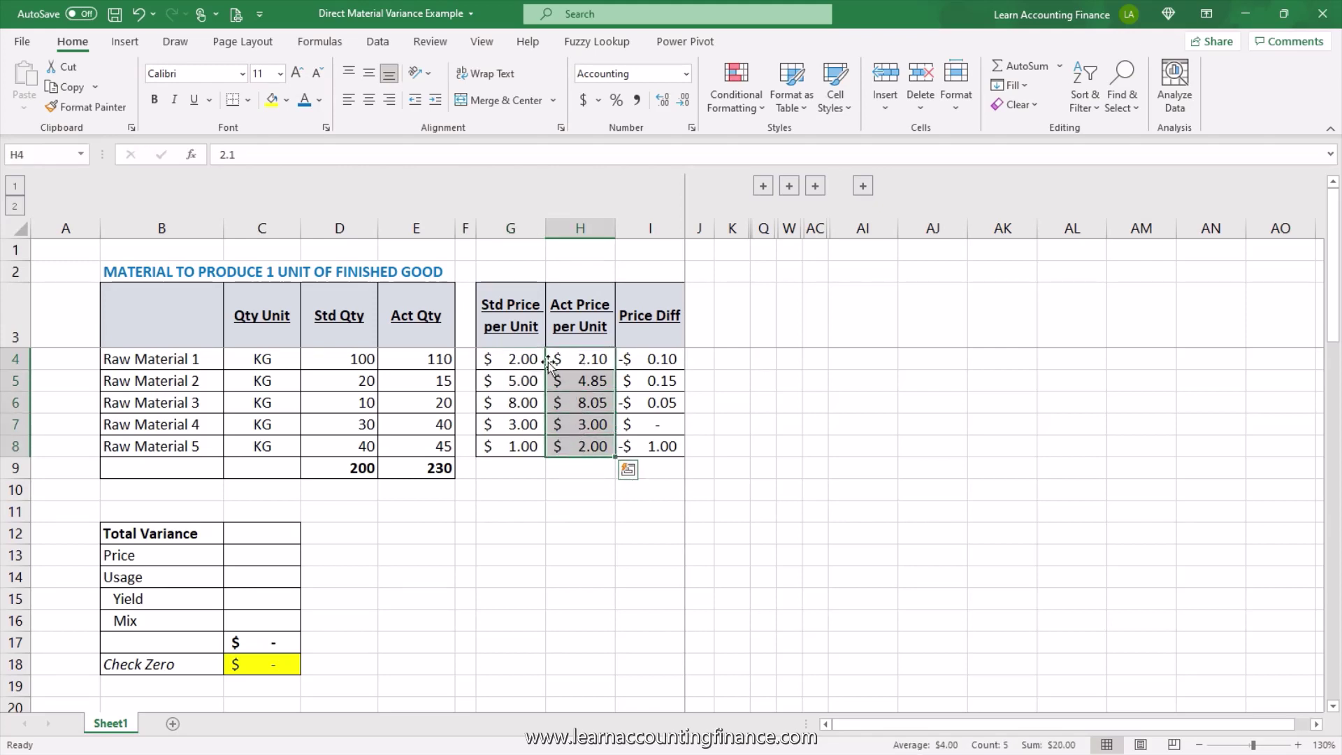
{"action": "left_click", "coordinate": [663, 358]}
{"action": "left_click_drag", "start_coordinate": [664, 372], "coordinate": [662, 447]}
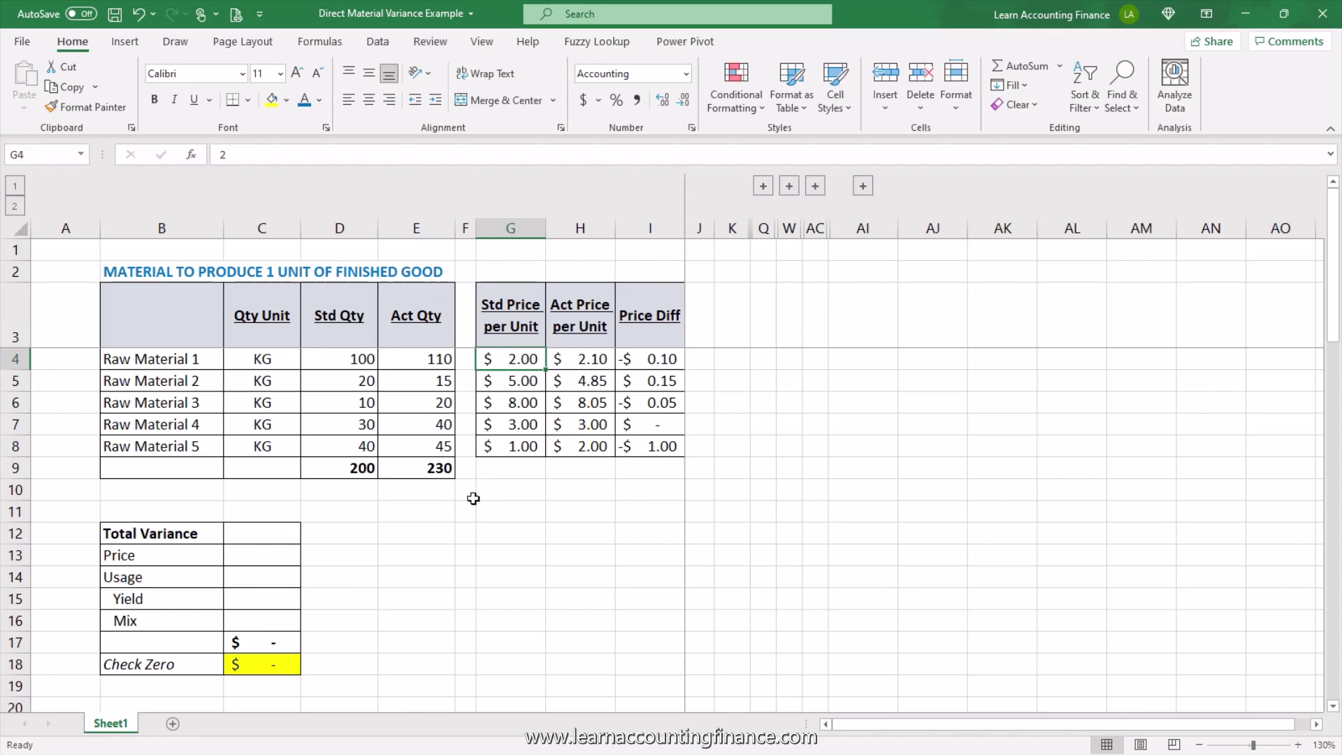
{"action": "left_click", "coordinate": [357, 357]}
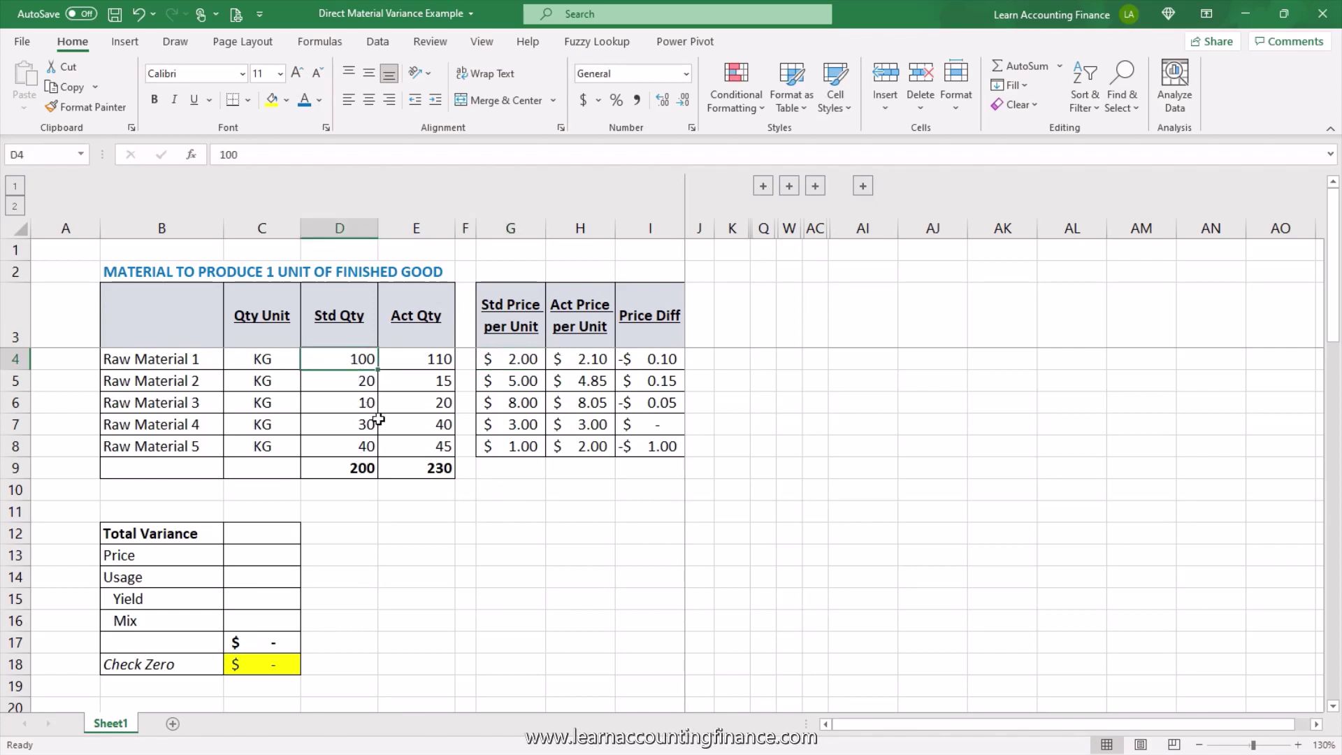
{"action": "left_click", "coordinate": [508, 361]}
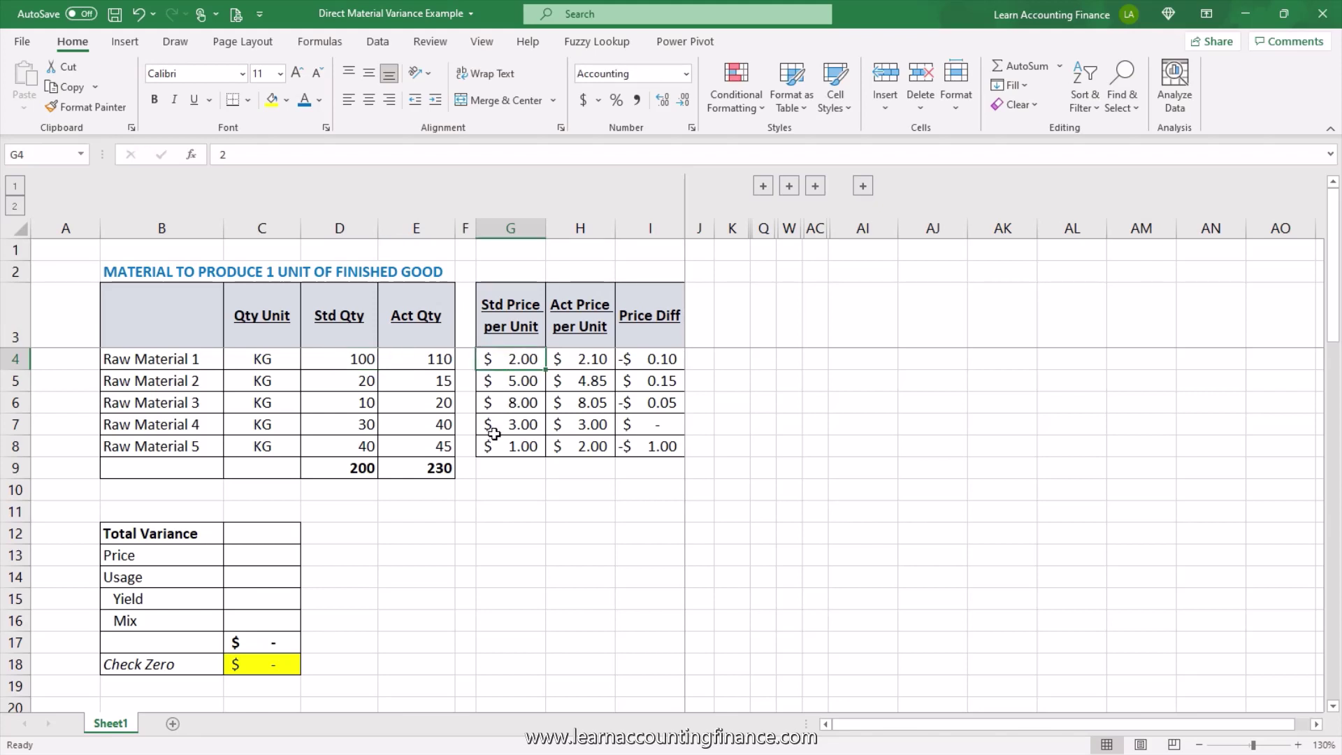
{"action": "left_click", "coordinate": [425, 360]}
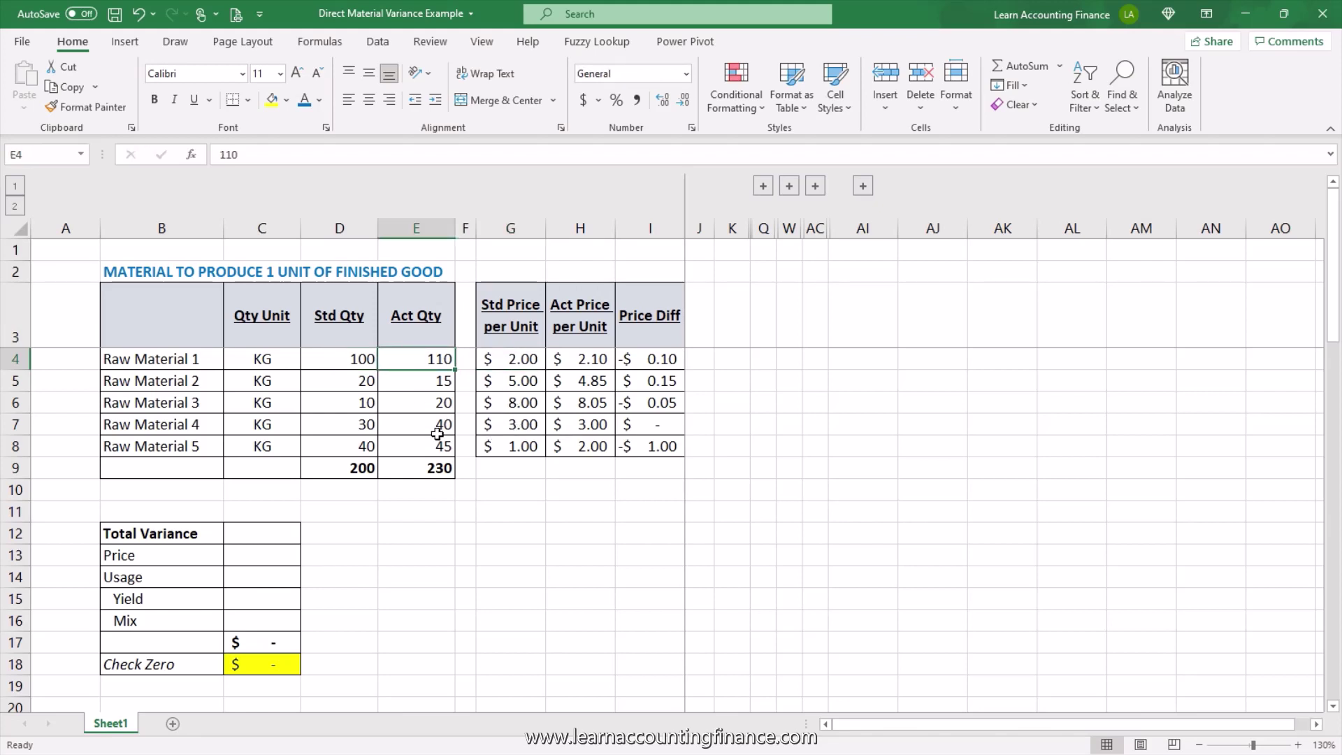
{"action": "left_click", "coordinate": [596, 363]}
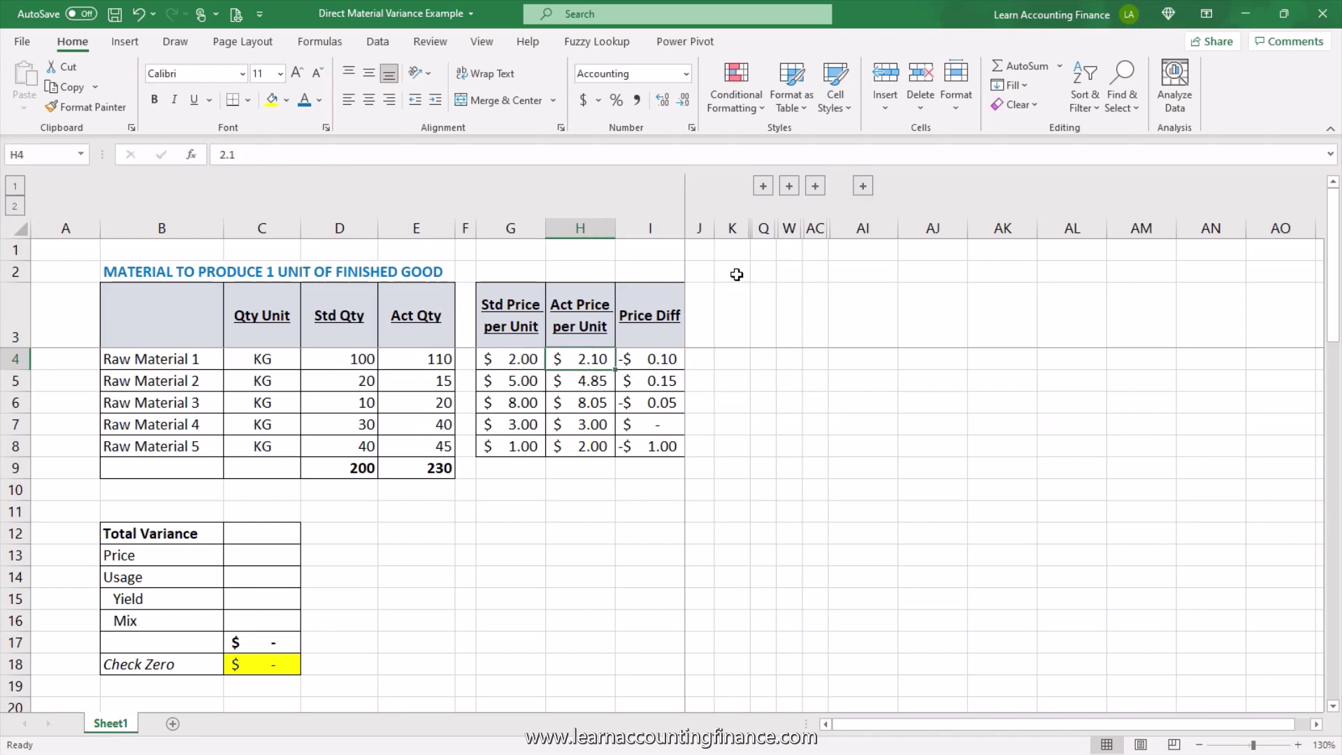
- Expand the collapsed Total Variance columns and inspect Raw Material 1's standard cost, actual cost and total material variance formulas
{"action": "left_click", "coordinate": [763, 189]}
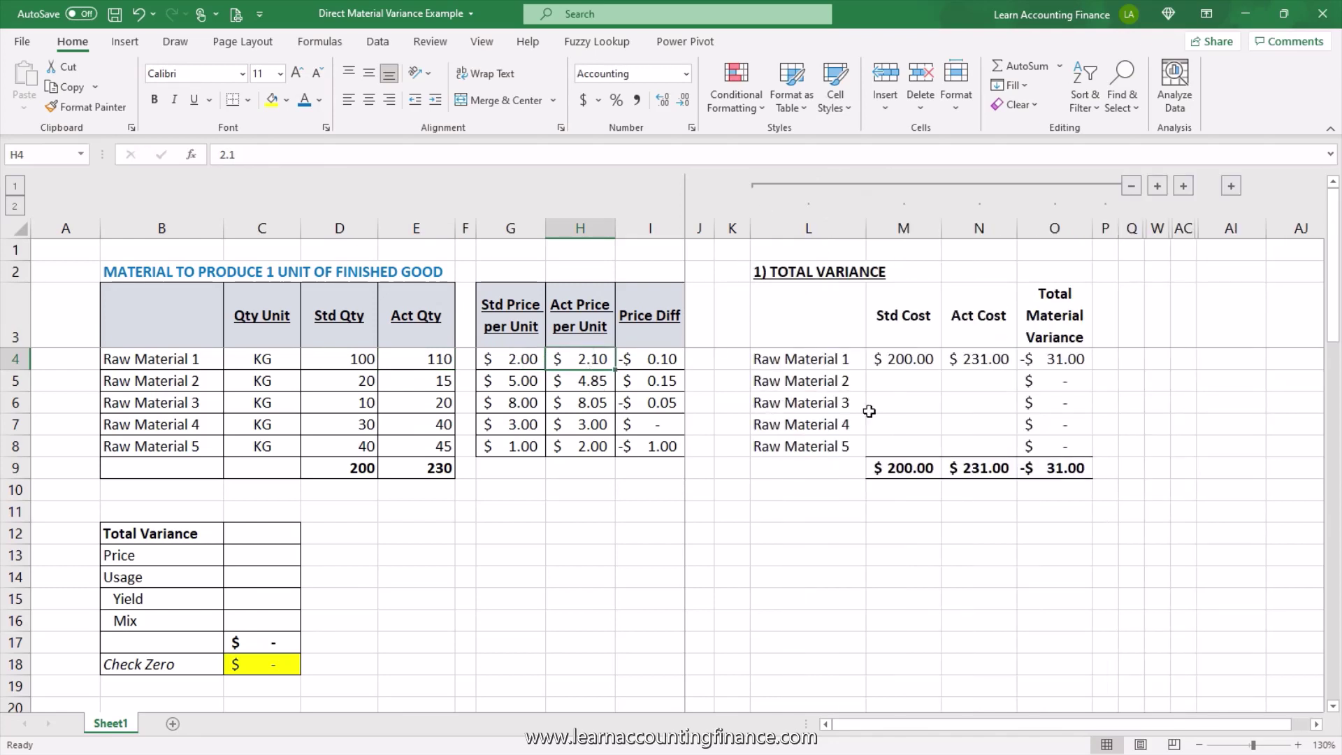
{"action": "left_click", "coordinate": [909, 361]}
{"action": "double_click", "coordinate": [910, 359]}
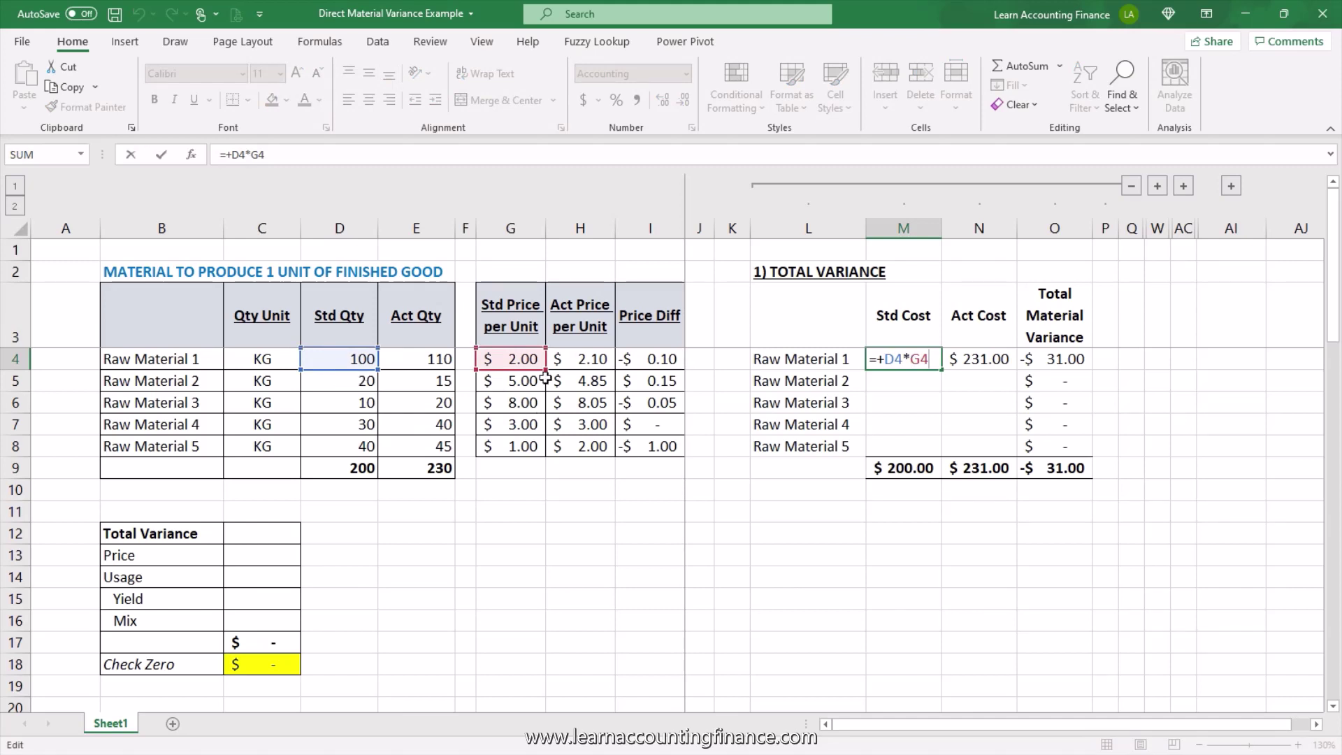
{"action": "key", "text": "Escape"}
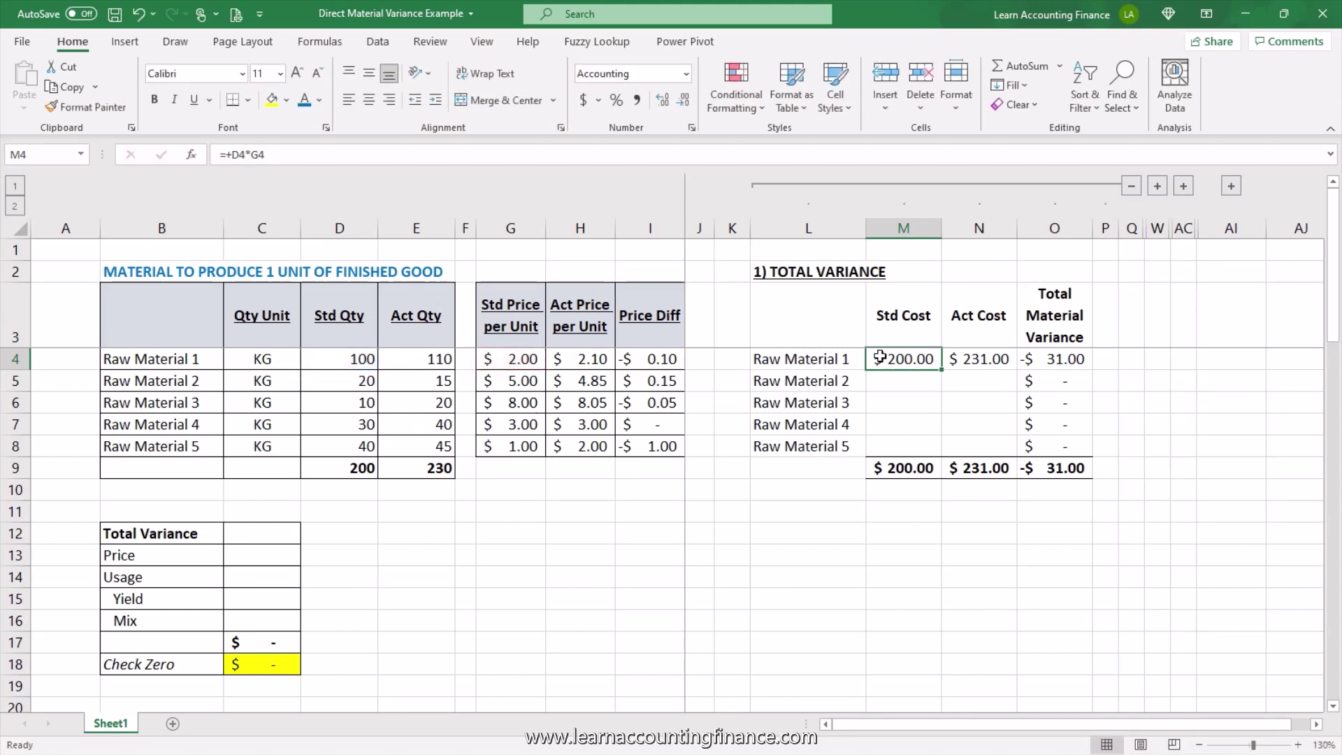
{"action": "left_click", "coordinate": [972, 359]}
{"action": "double_click", "coordinate": [969, 361]}
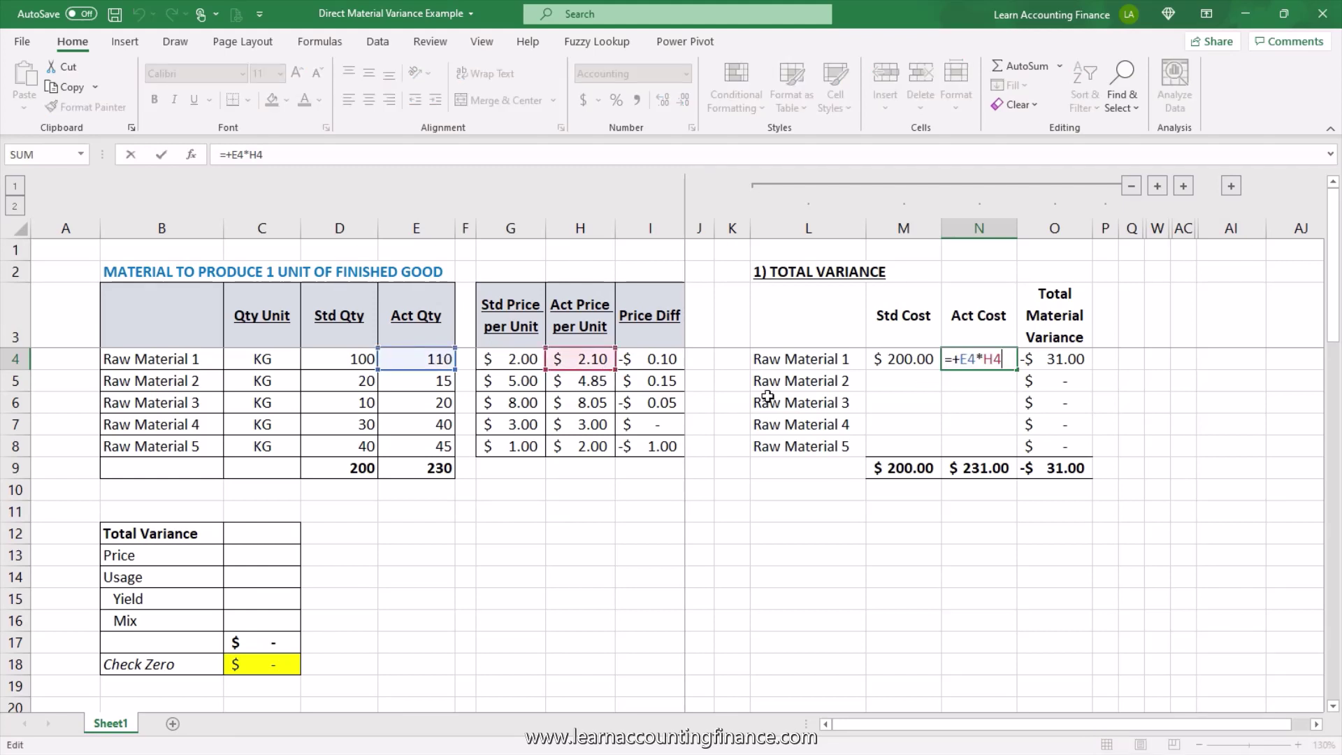
{"action": "key", "text": "Escape"}
{"action": "left_click", "coordinate": [1057, 363]}
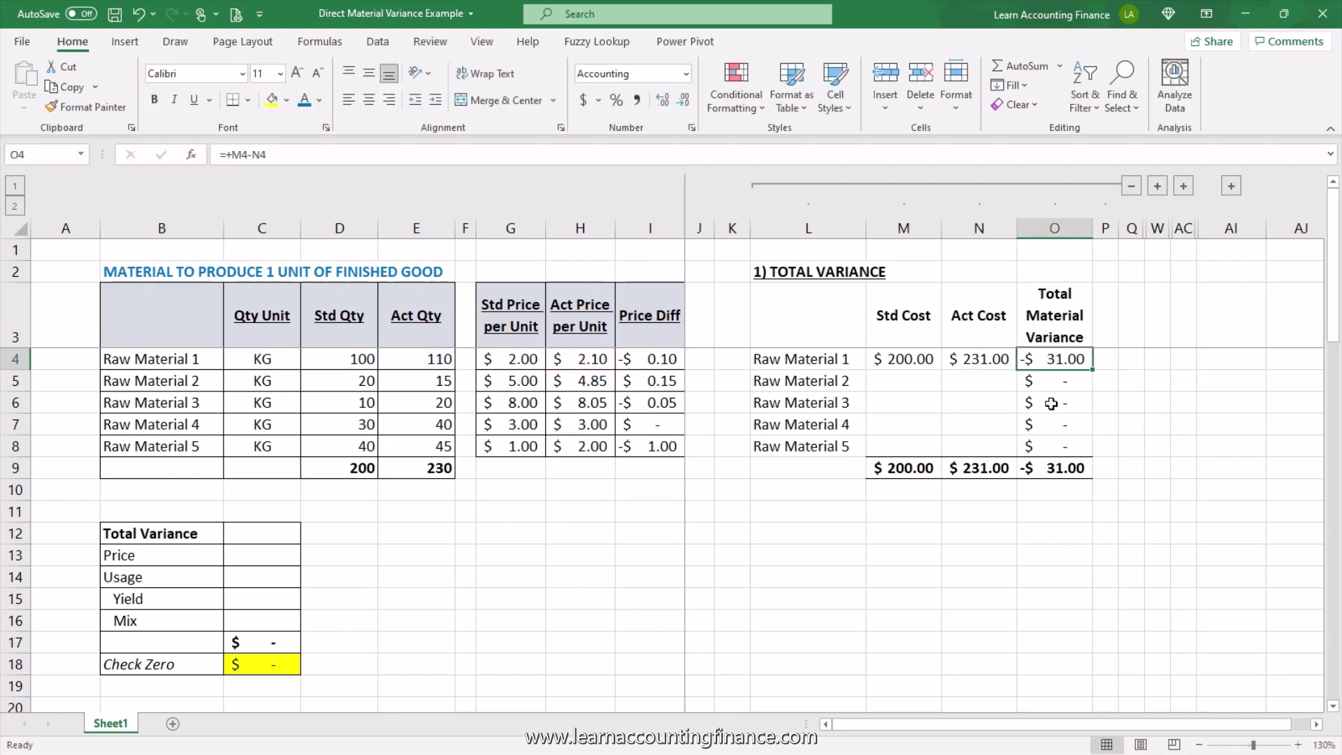
- Fill Raw Material 1's standard cost and actual cost formulas down to Raw Materials 2 through 5
{"action": "left_click_drag", "start_coordinate": [900, 360], "coordinate": [1019, 449]}
{"action": "left_click", "coordinate": [984, 518]}
{"action": "left_click", "coordinate": [1052, 533]}
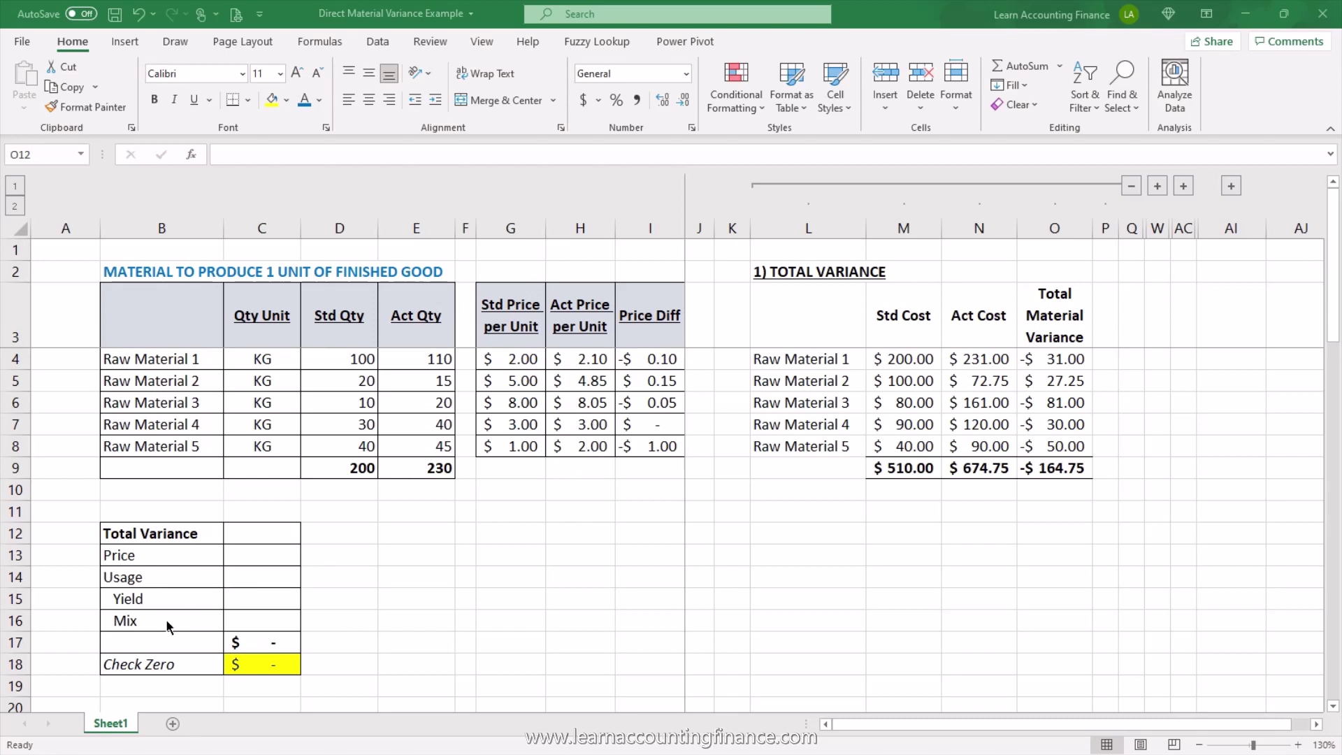
- Link the Total Variance amount in cell C12 of the summary to the total material variance with =O9
{"action": "left_click", "coordinate": [262, 555]}
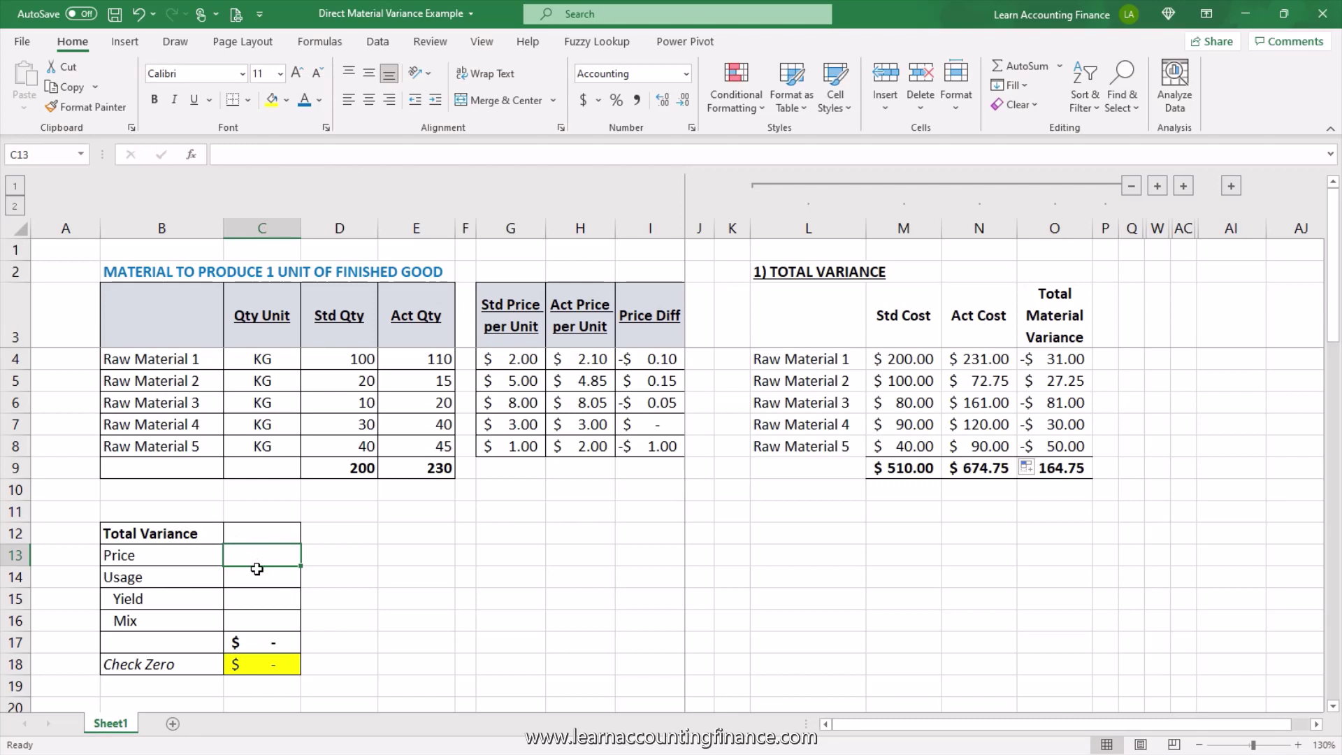
{"action": "left_click", "coordinate": [267, 530]}
{"action": "type", "text": "="}
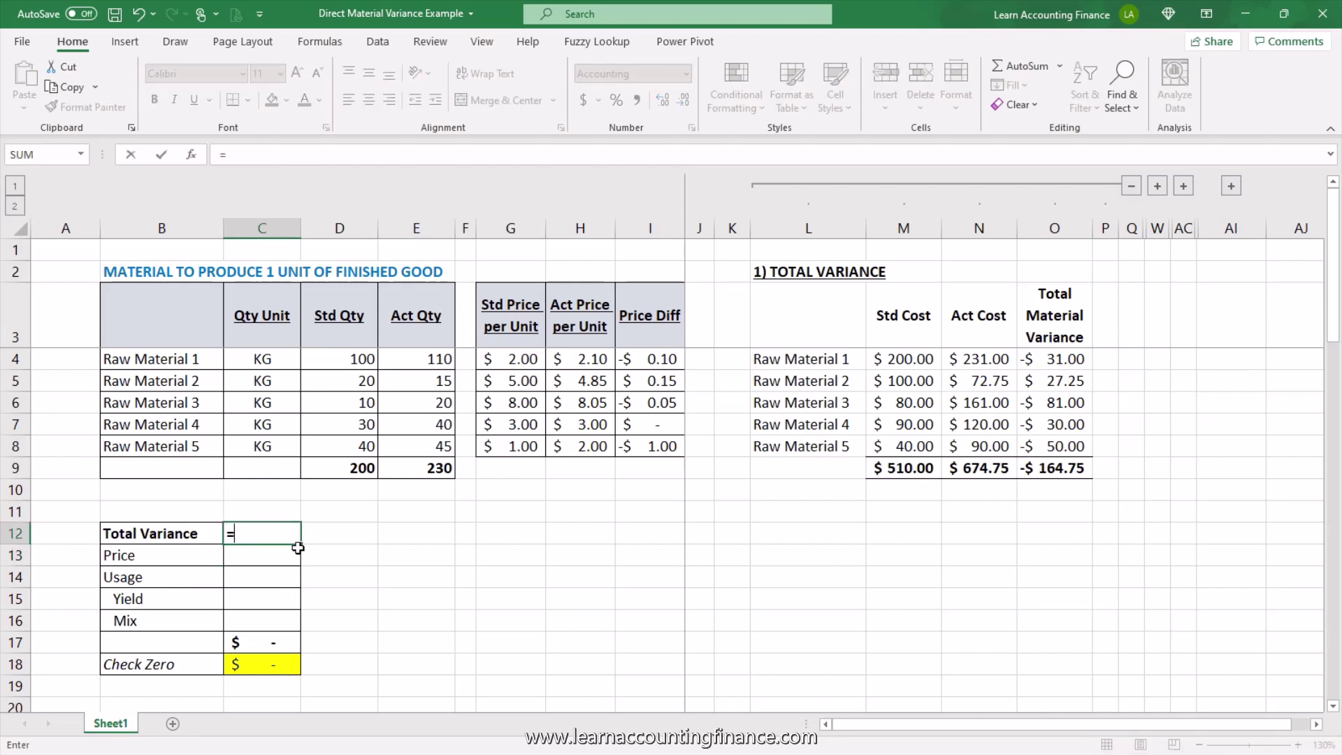
{"action": "left_click", "coordinate": [1022, 467]}
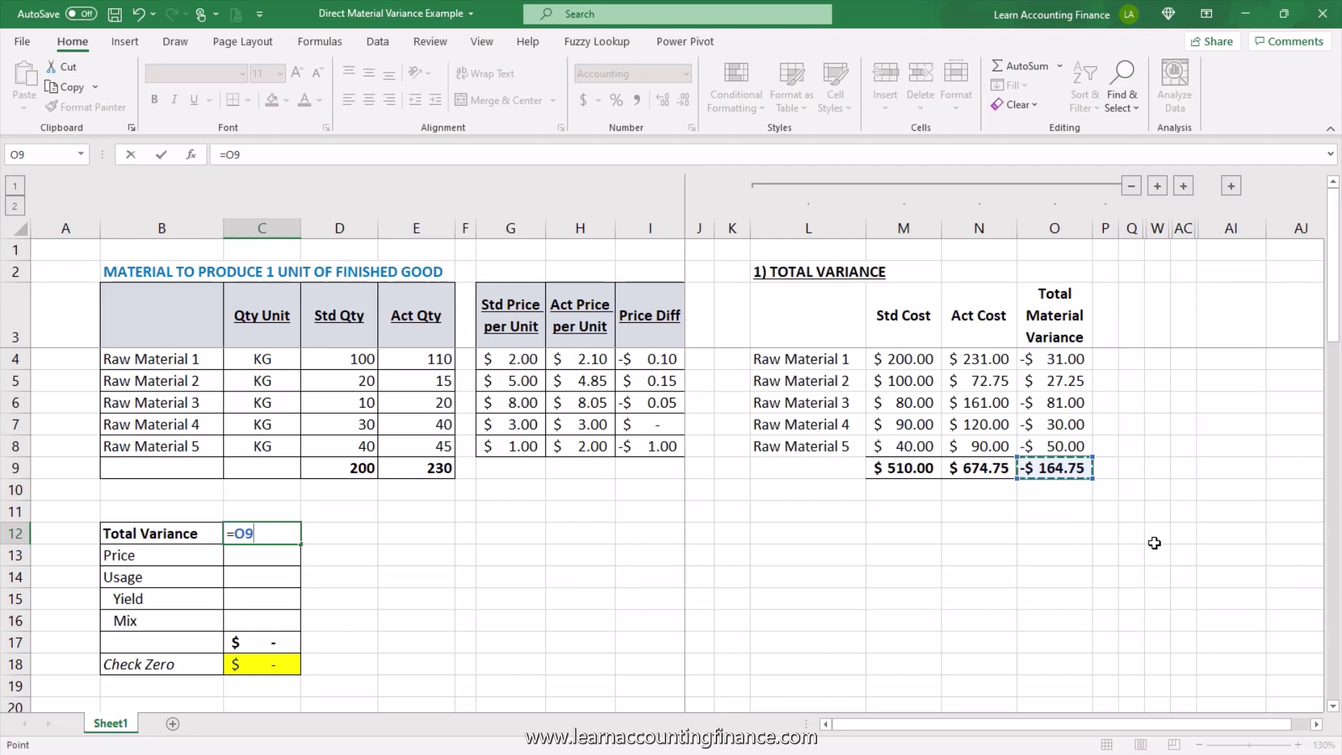
{"action": "key", "text": "Return"}
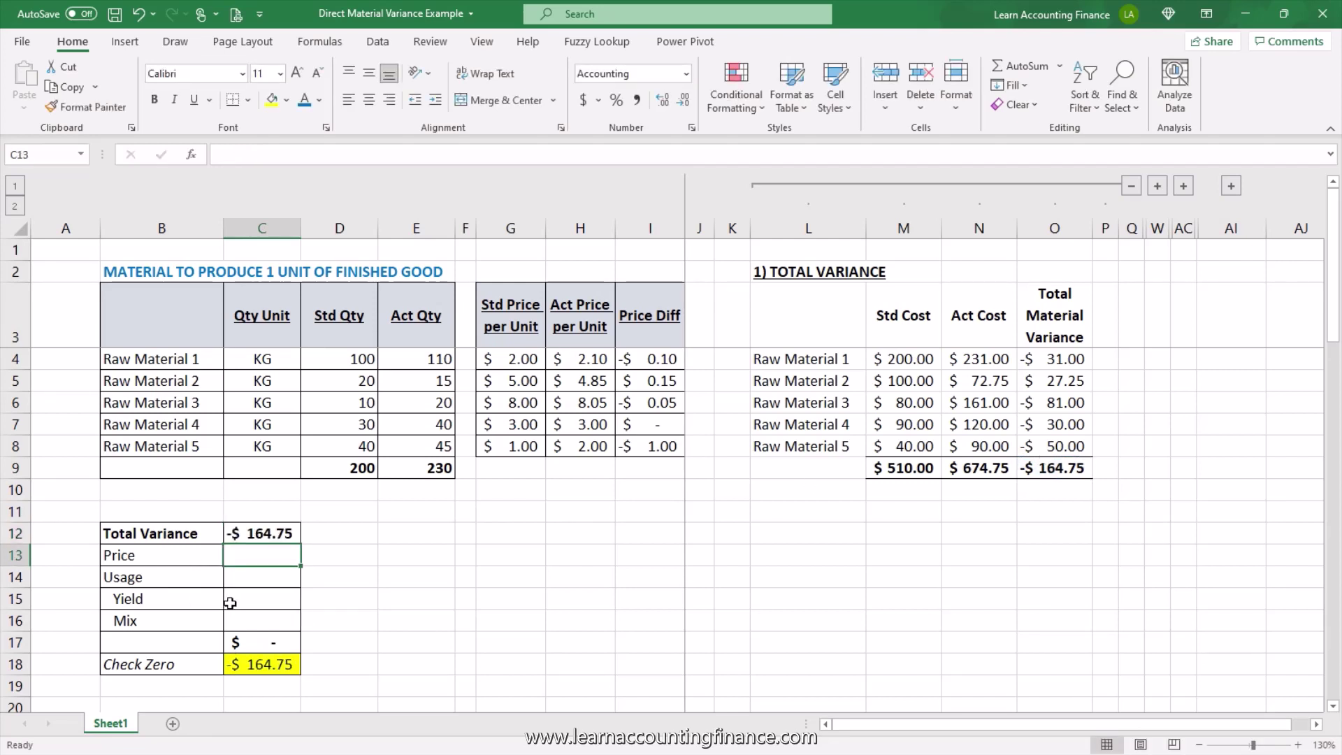
{"action": "key", "text": "Down"}
{"action": "key", "text": "Down"}
{"action": "key", "text": "Down"}
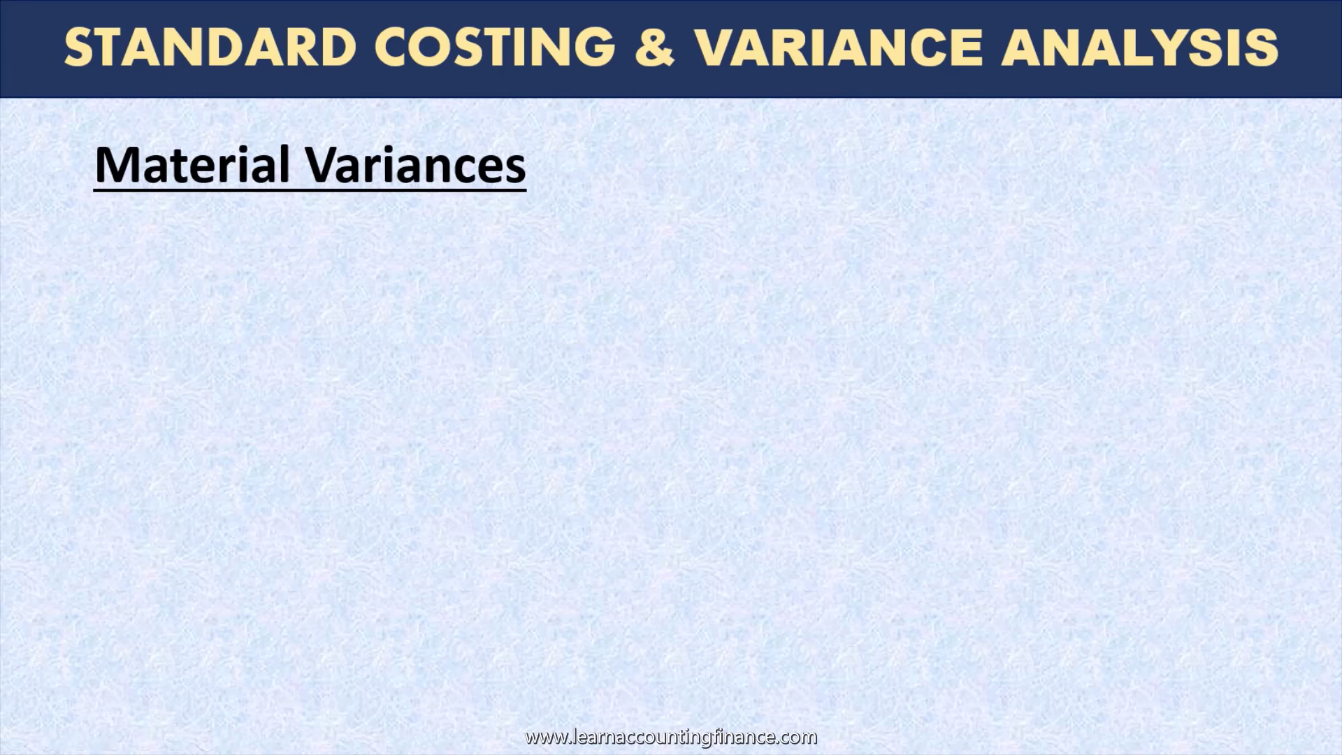
- Review the price variance formula on the slide, switch back to the Excel workbook and examine Raw Material 1's price difference and actual quantity
{"action": "key", "text": "Right"}
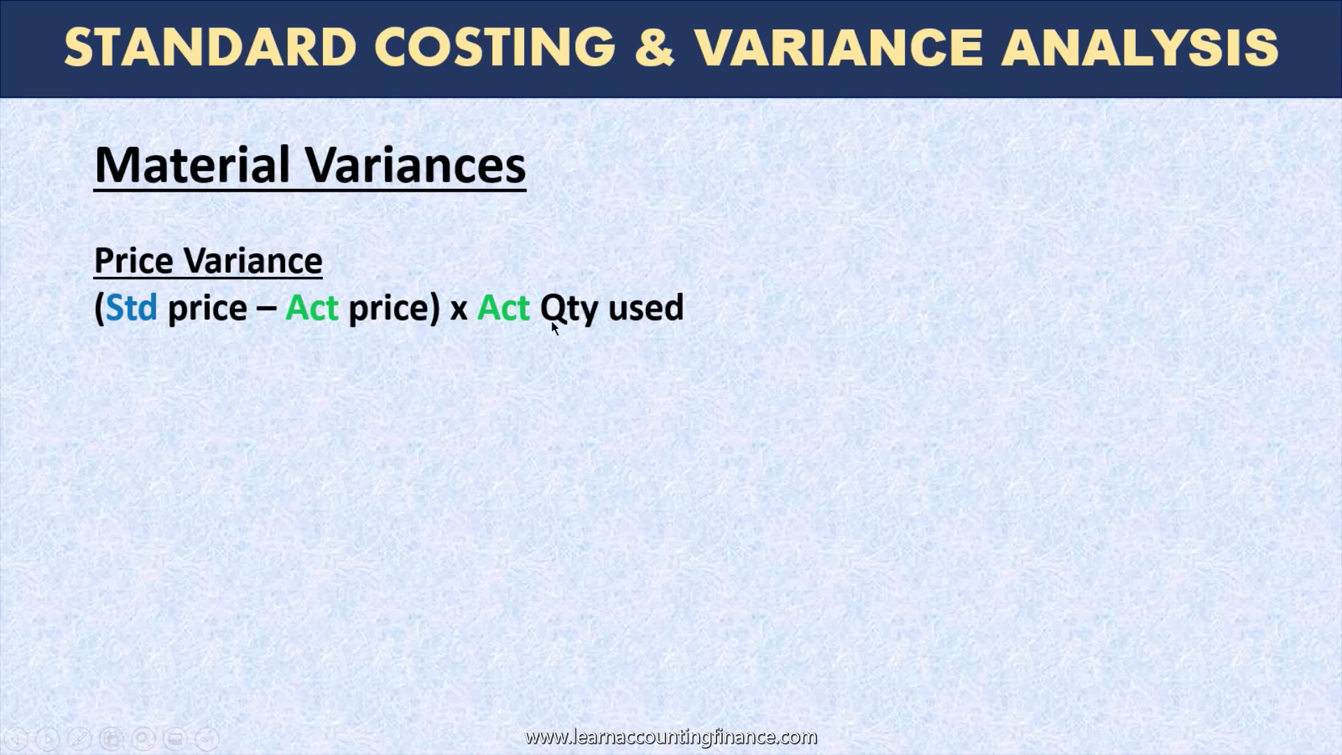
{"action": "key", "text": "alt+Tab"}
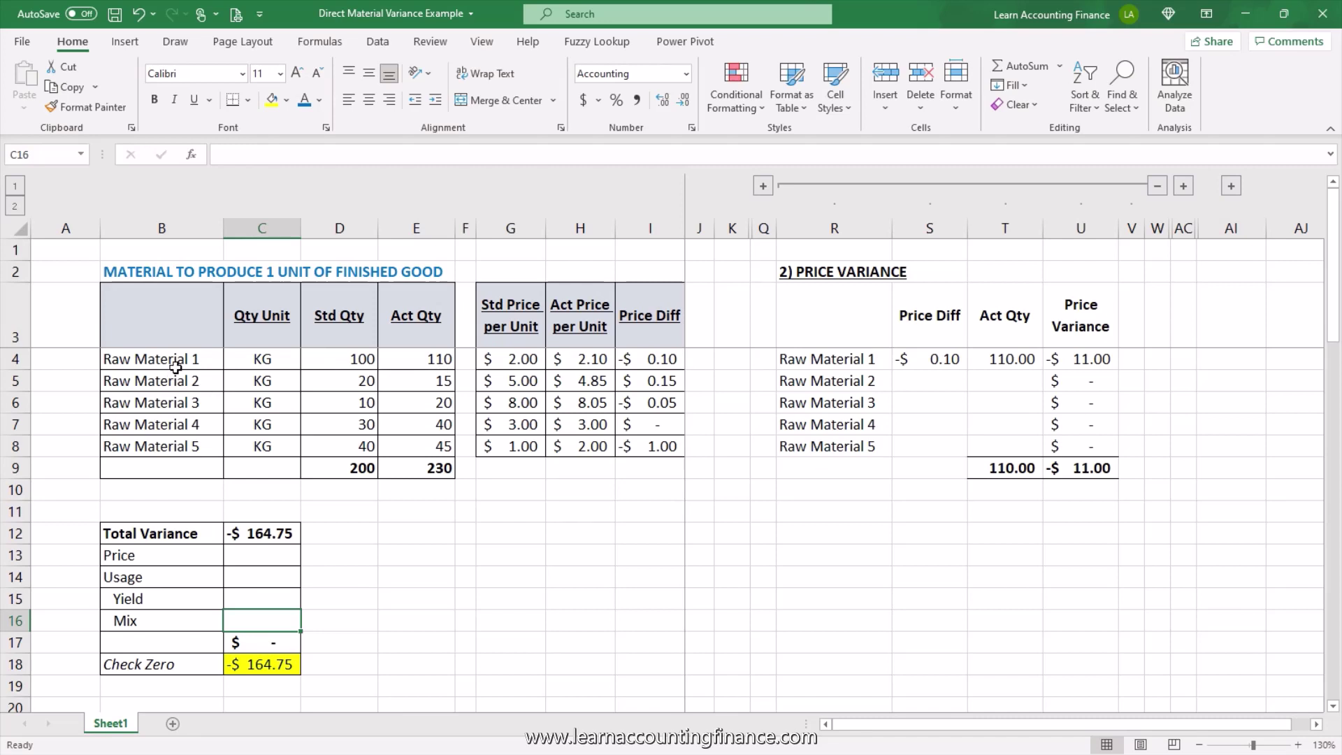
{"action": "left_click", "coordinate": [505, 361]}
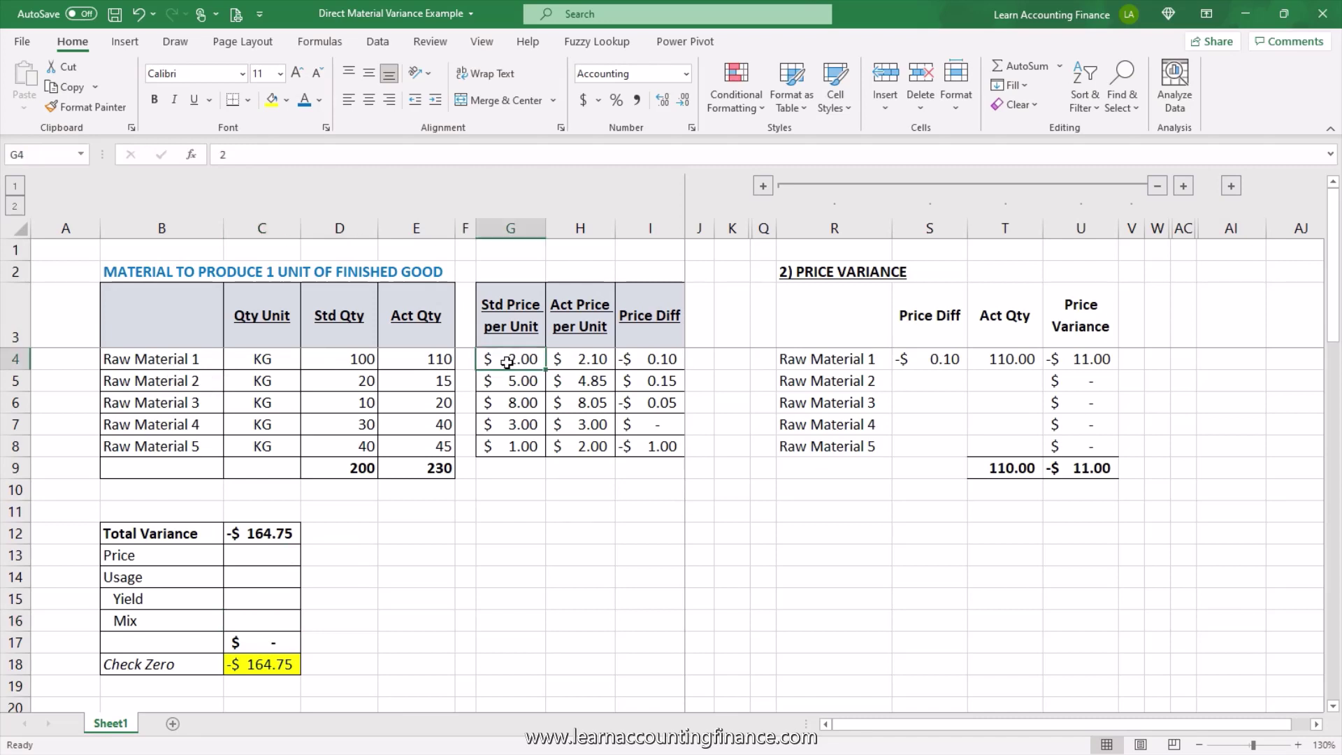
{"action": "left_click", "coordinate": [596, 361]}
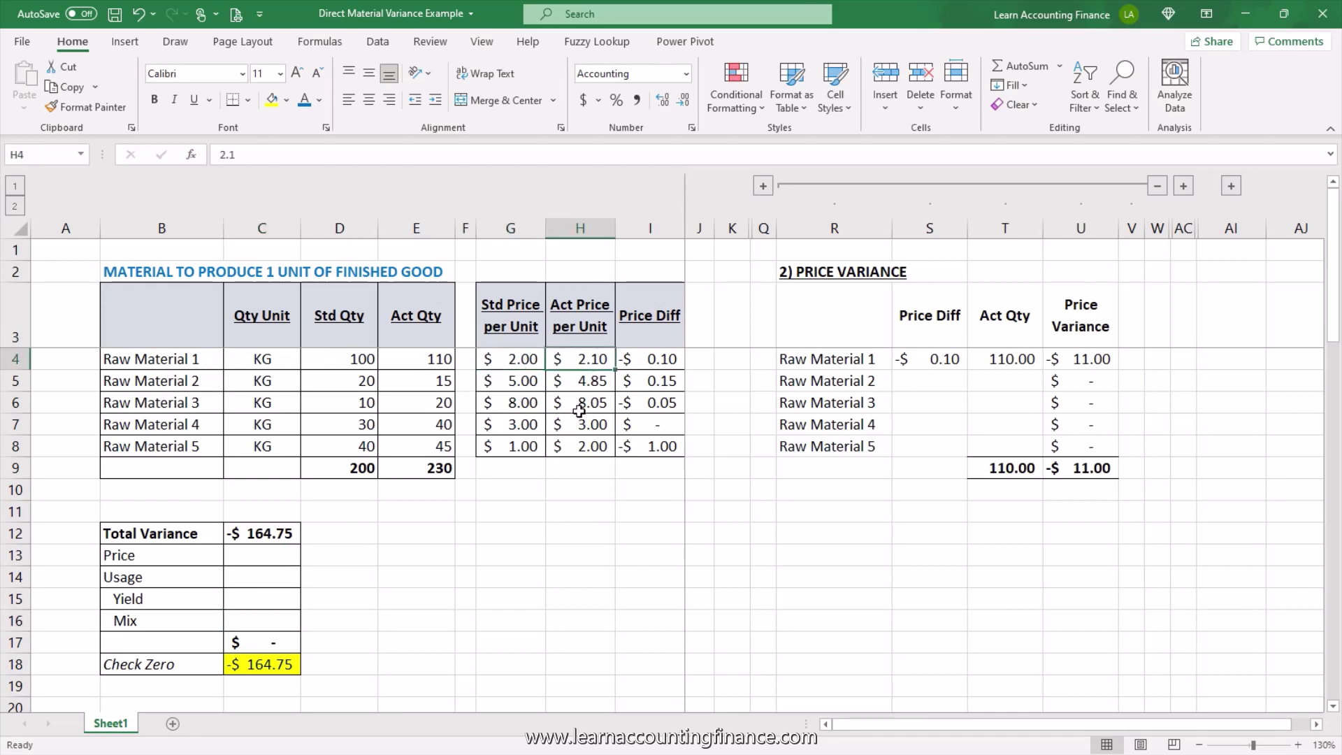
{"action": "left_click", "coordinate": [644, 364]}
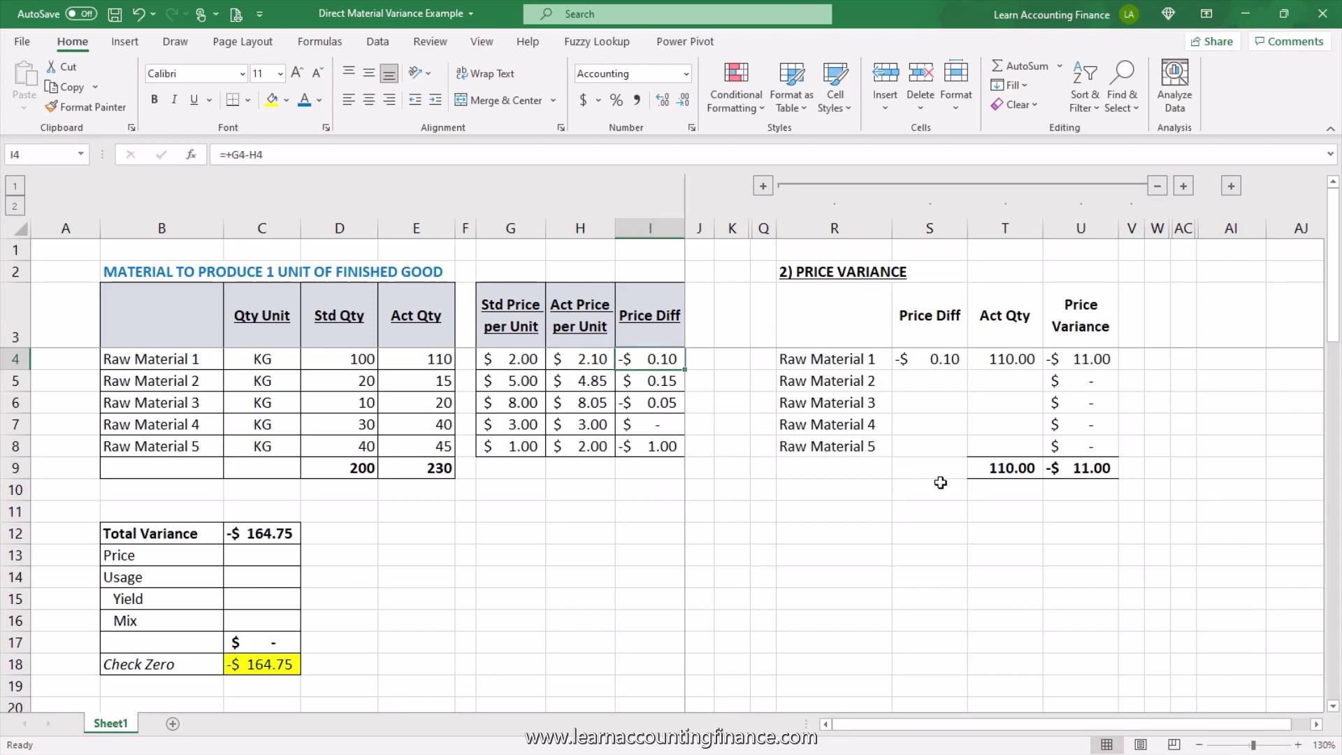
{"action": "left_click", "coordinate": [946, 362]}
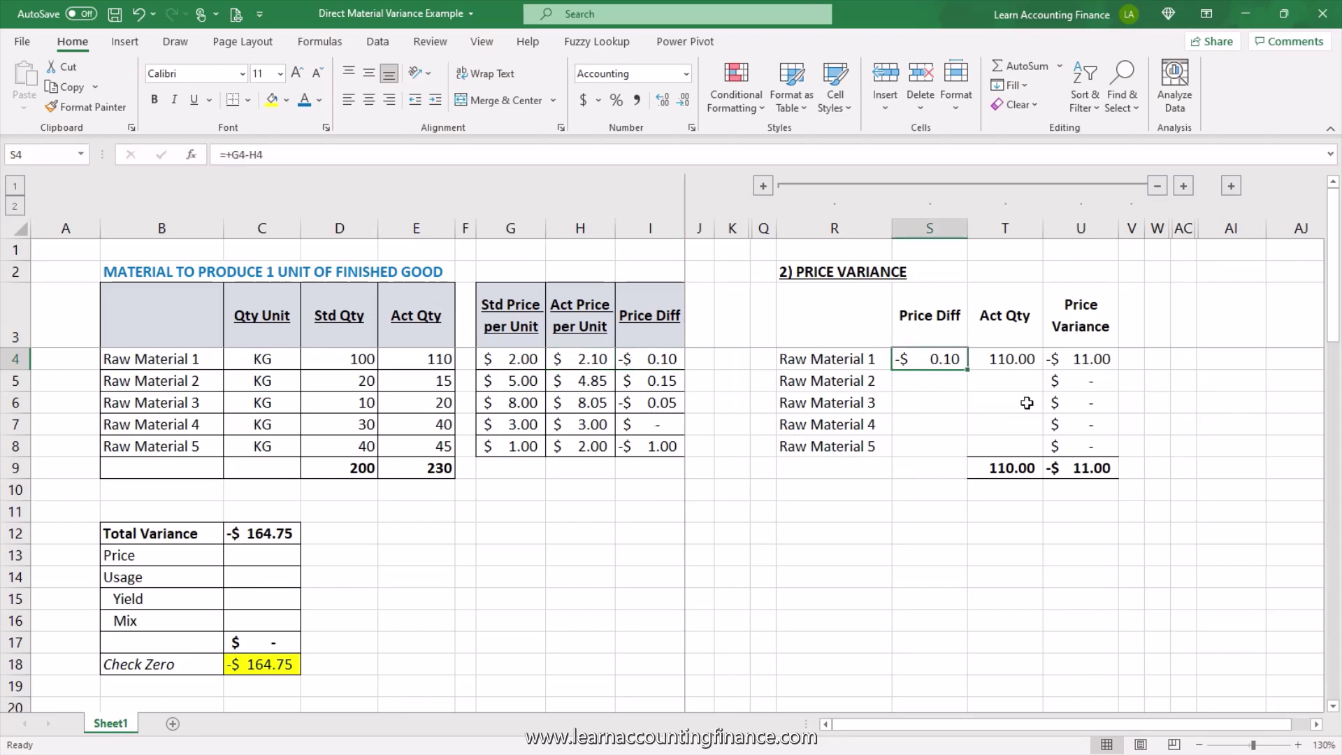
{"action": "left_click", "coordinate": [1029, 365]}
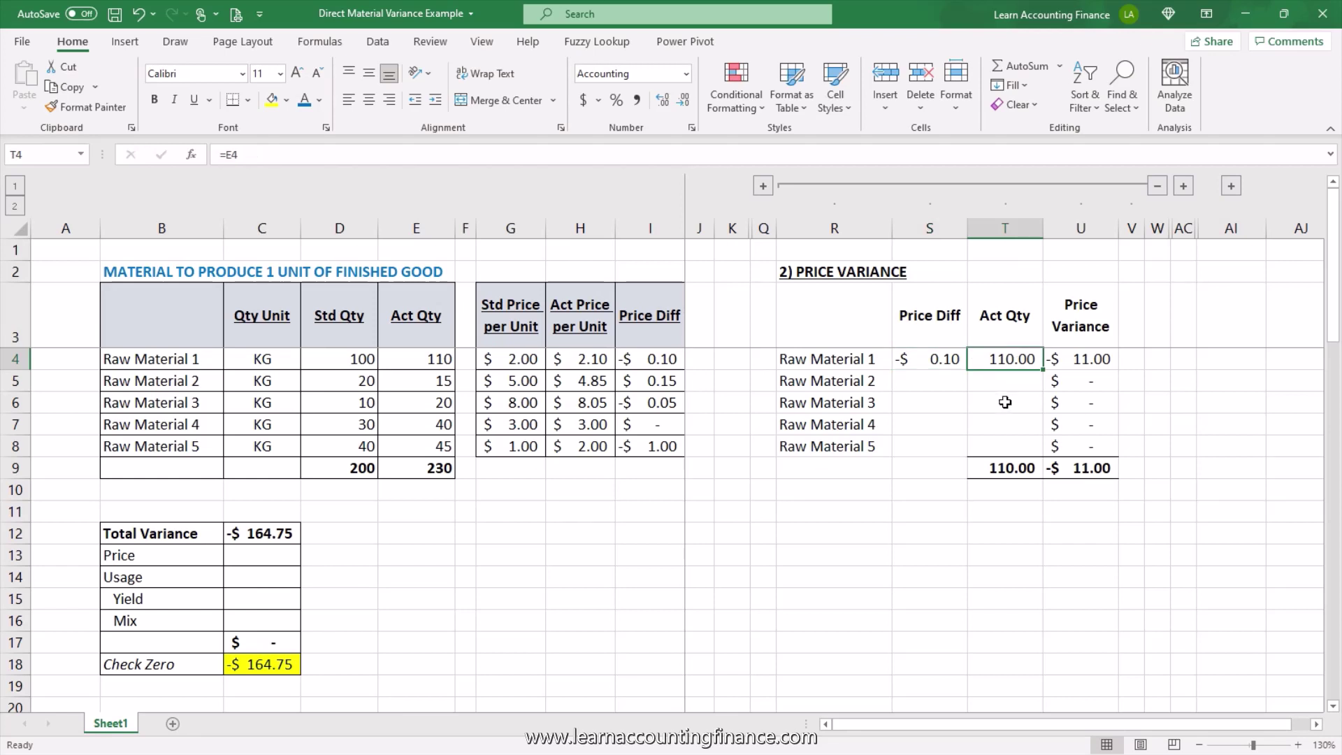
{"action": "left_click", "coordinate": [439, 360]}
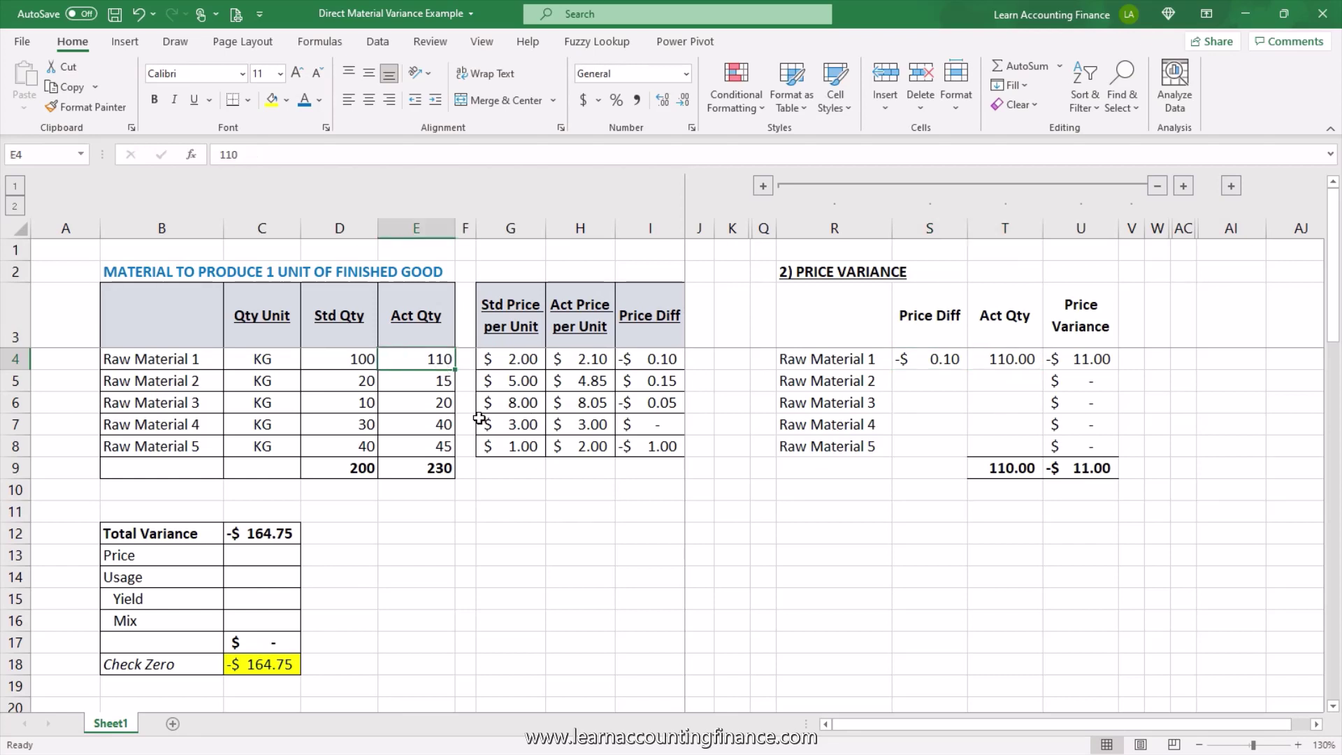
- Check Raw Material 1's price variance formula, and fill its price difference and actual quantity formulas down to Raw Materials 2 through 5
{"action": "left_click", "coordinate": [1048, 362]}
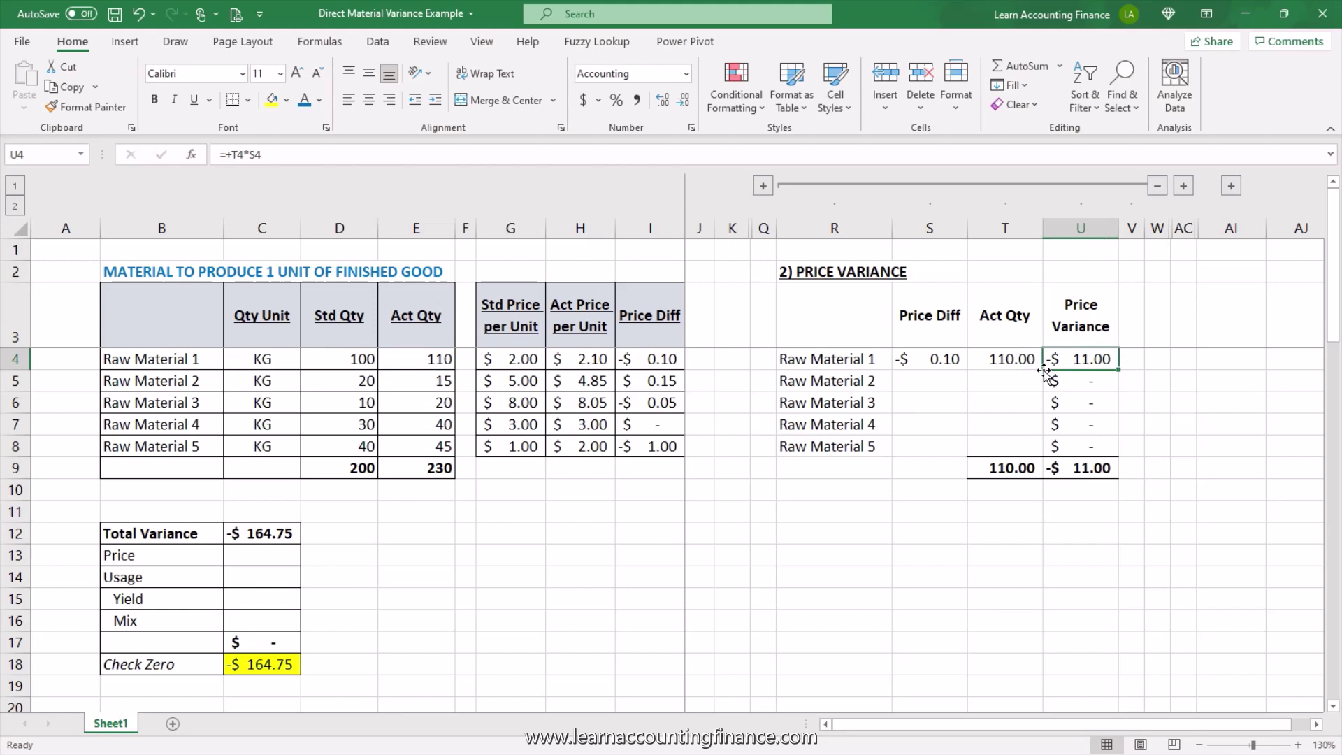
{"action": "key", "text": "F2"}
{"action": "key", "text": "Escape"}
{"action": "left_click_drag", "start_coordinate": [937, 358], "coordinate": [1024, 451]}
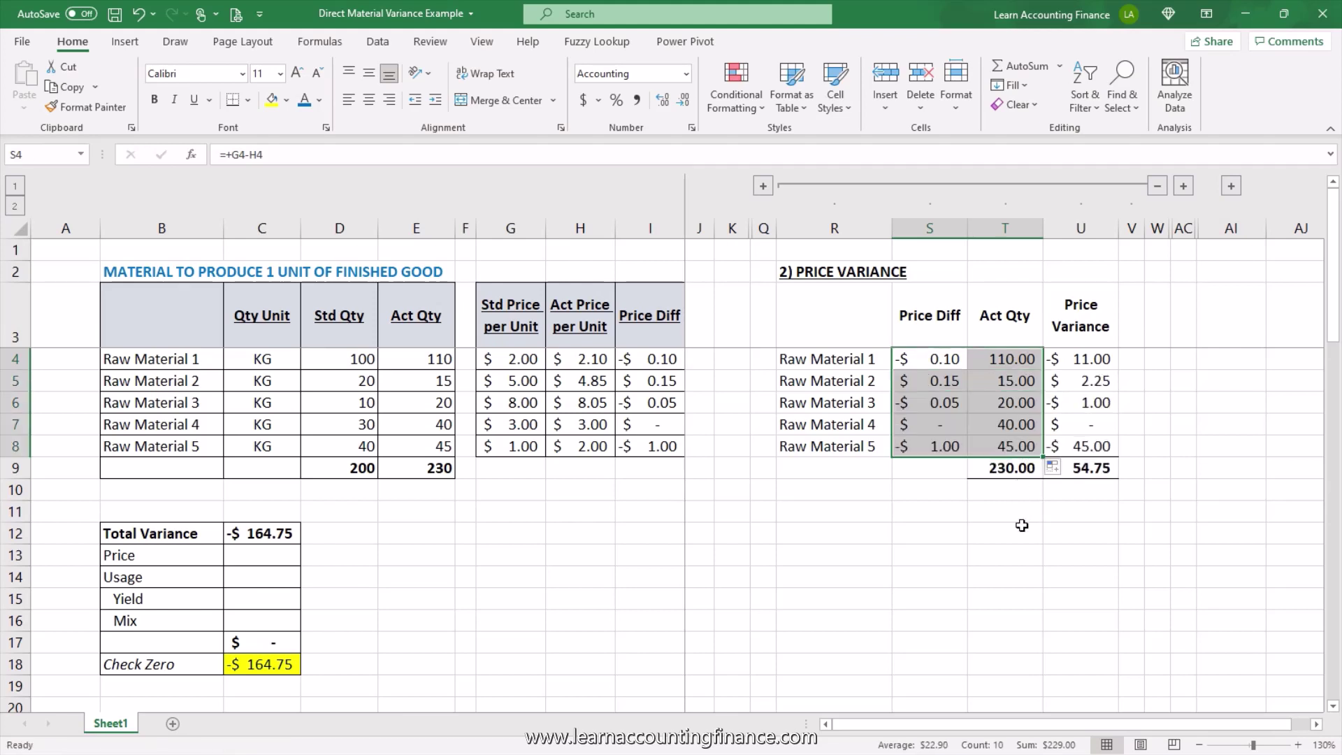
{"action": "left_click", "coordinate": [1091, 475]}
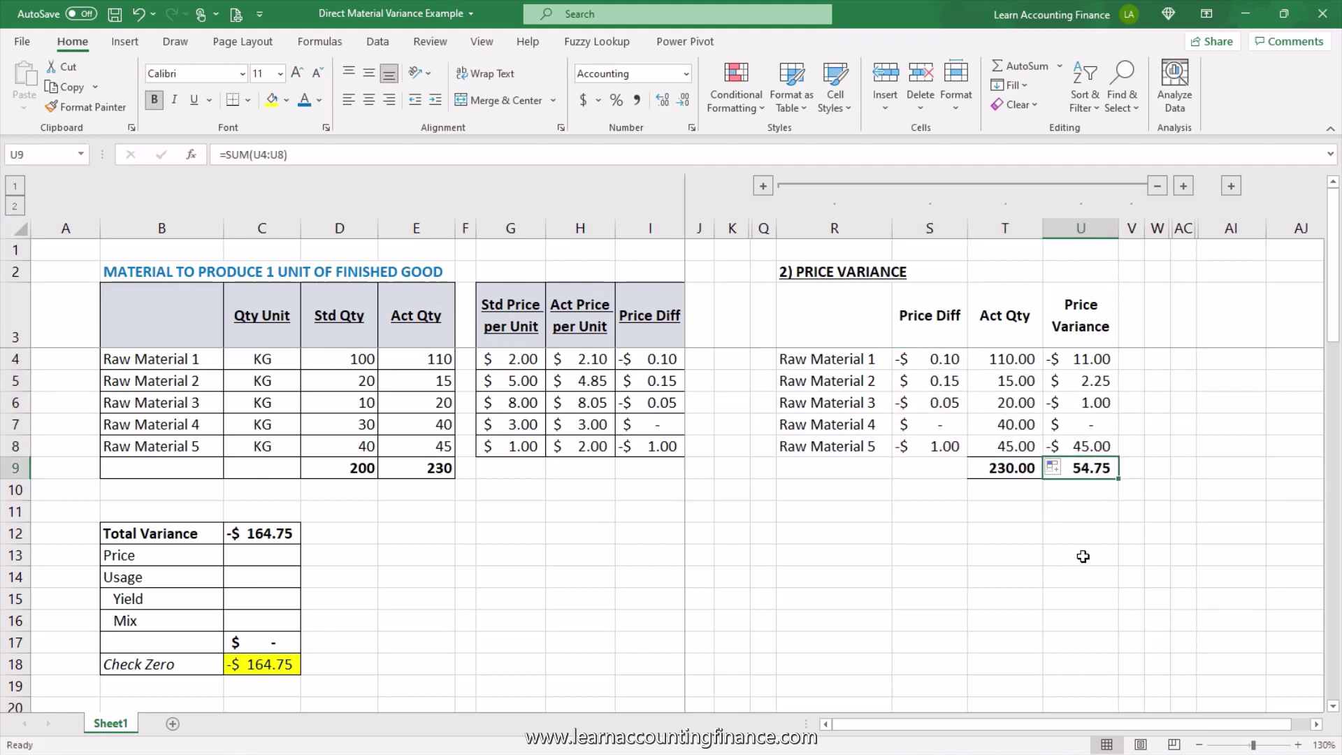
{"action": "left_click", "coordinate": [1083, 511]}
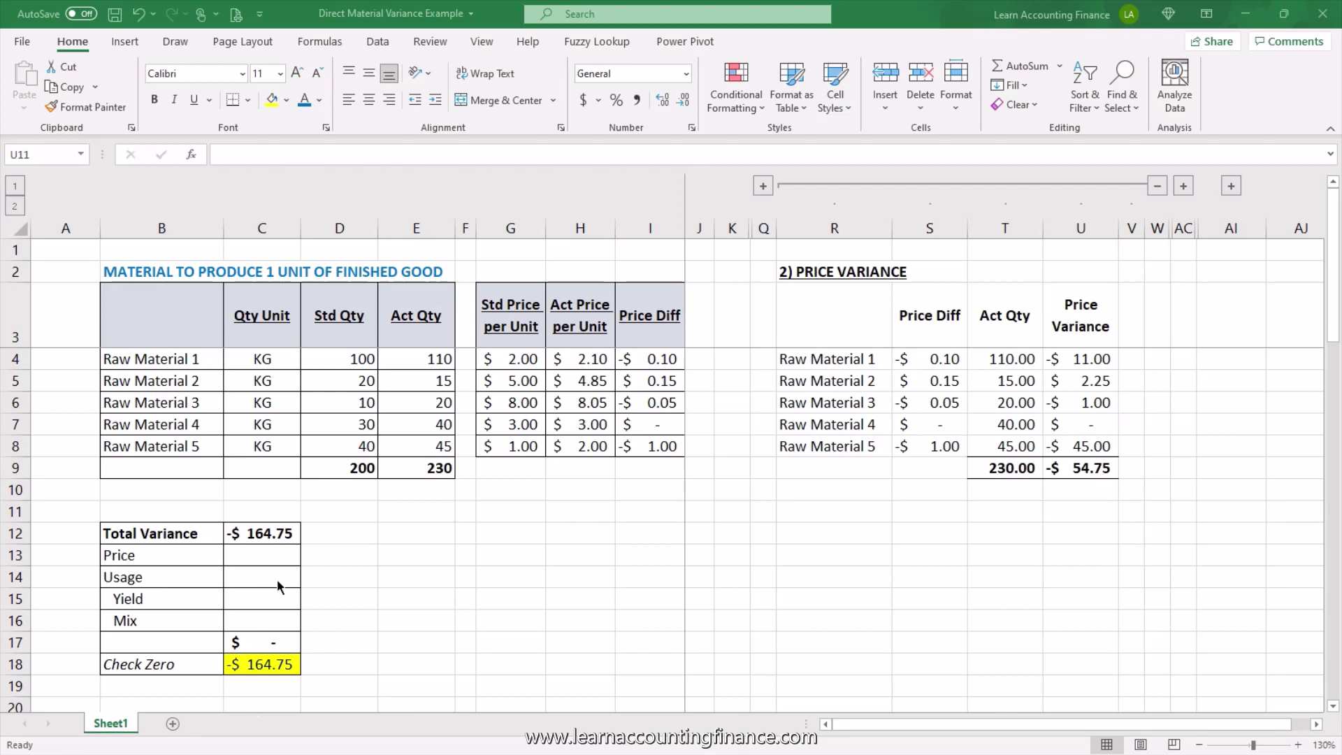
- Link the Price amount in cell C13 of the summary to the total price variance with =U9
{"action": "left_click", "coordinate": [280, 553]}
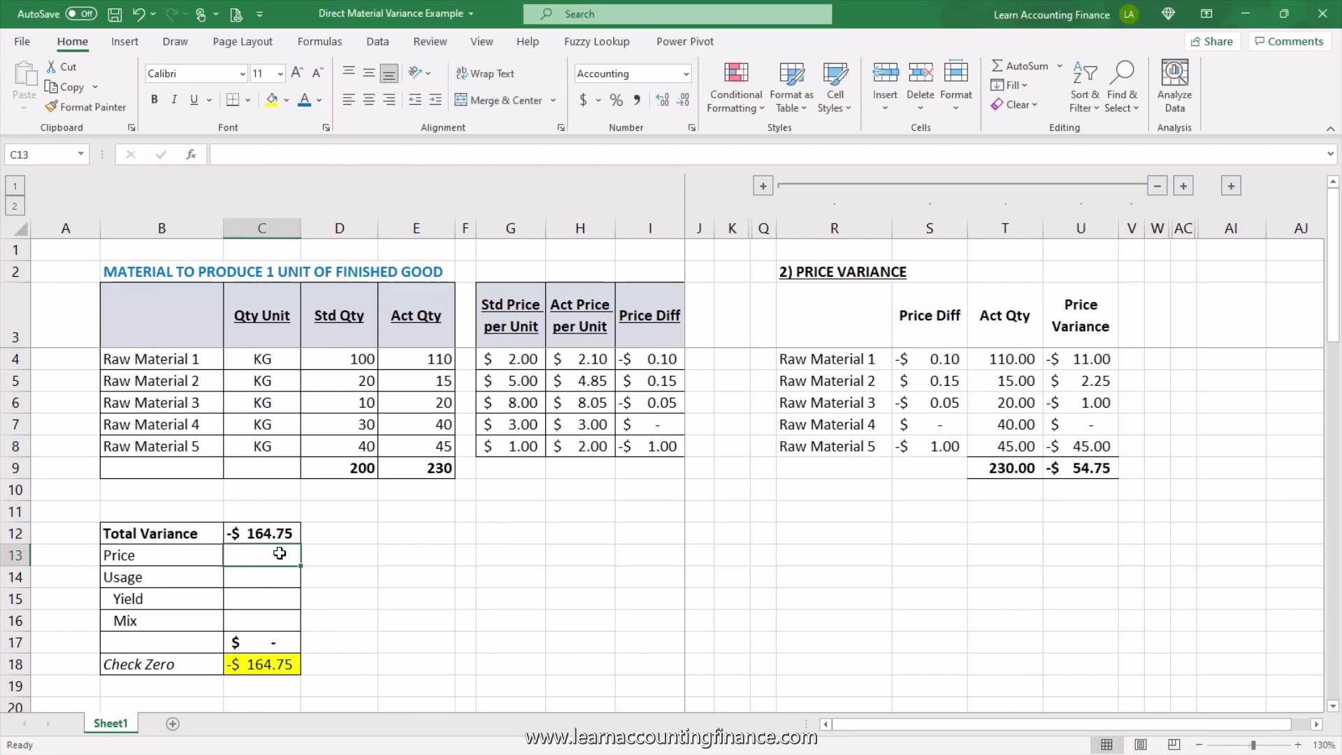
{"action": "type", "text": "="}
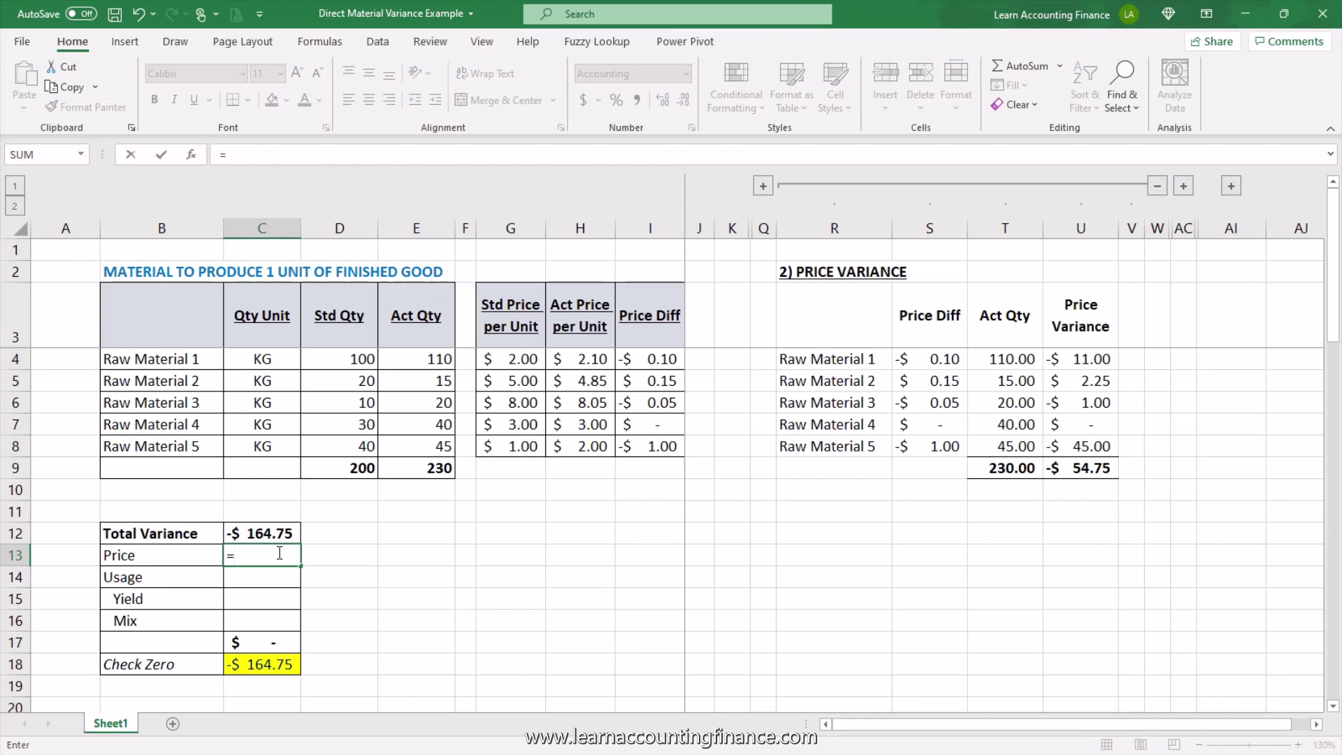
{"action": "left_click", "coordinate": [1076, 462]}
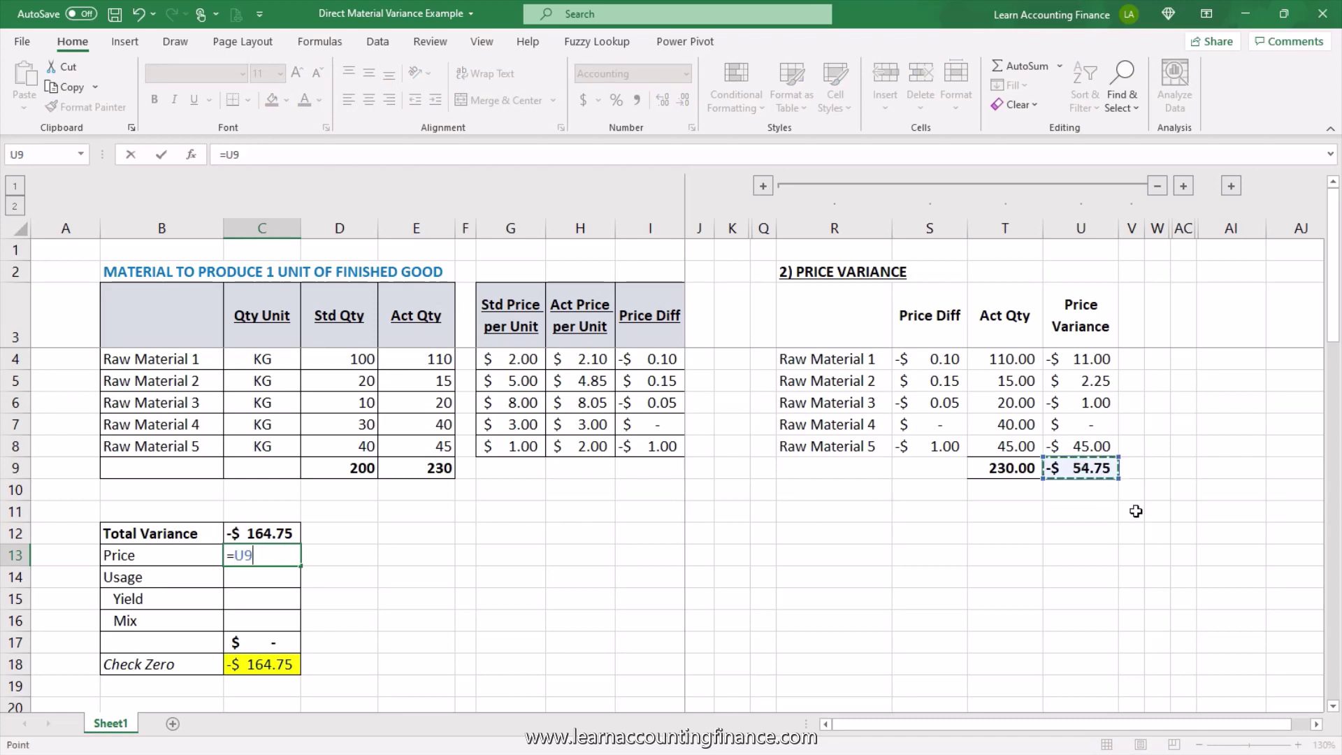
{"action": "key", "text": "Return"}
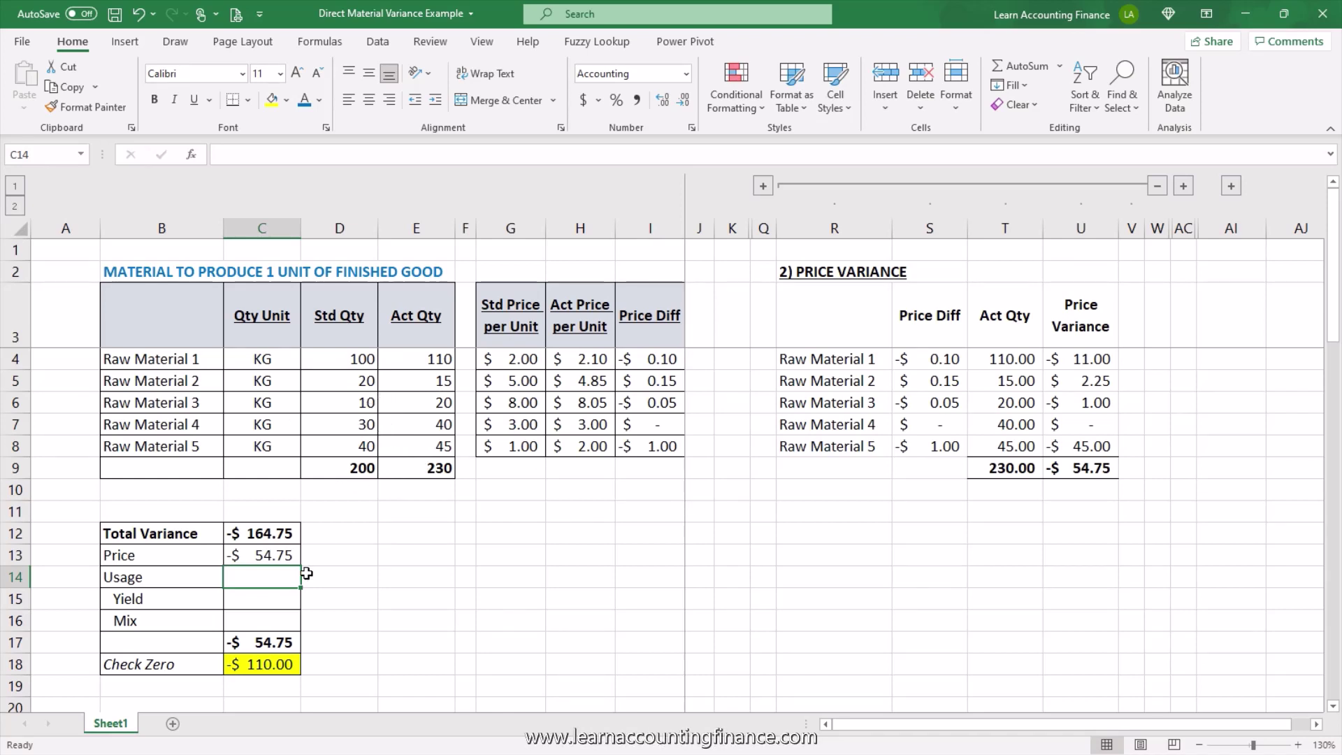
- Review the Usage, Yield and Mix summary lines, collapse the Price Variance columns and expand the Yield Variance columns
{"action": "left_click", "coordinate": [147, 583]}
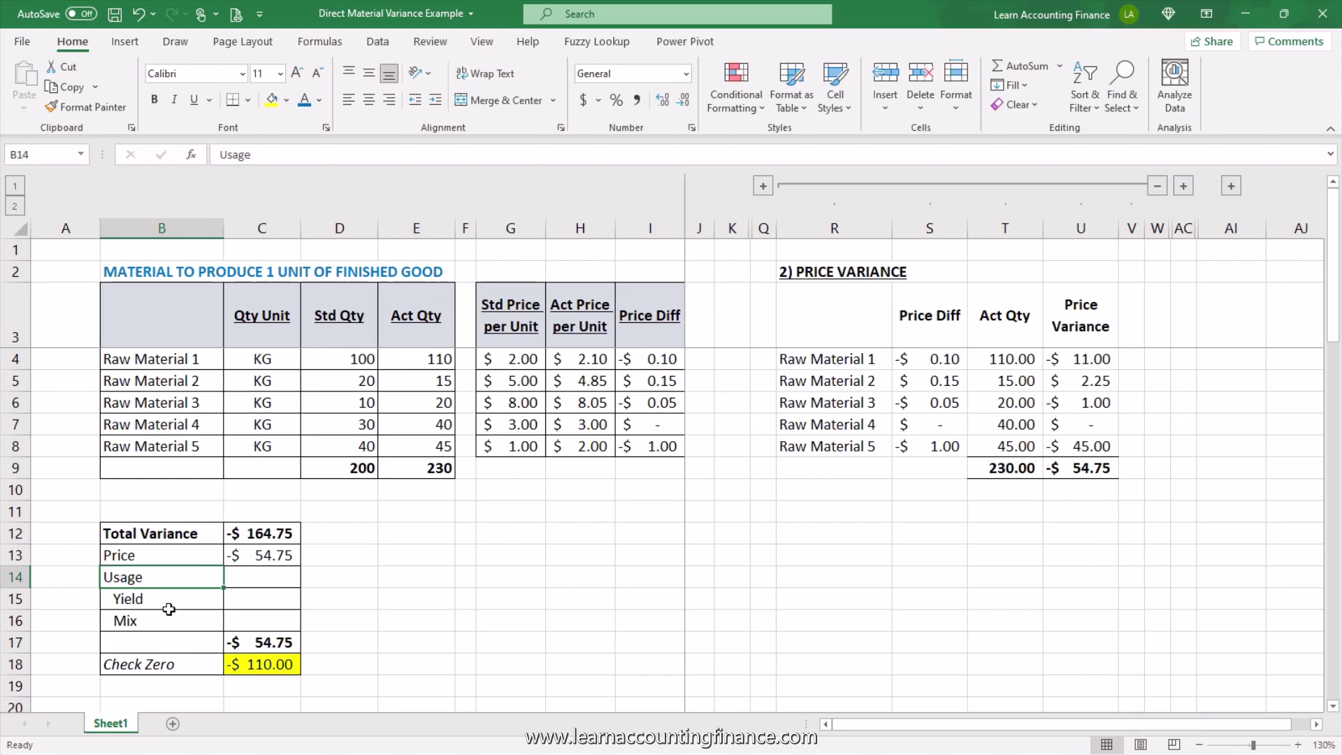
{"action": "left_click", "coordinate": [174, 603]}
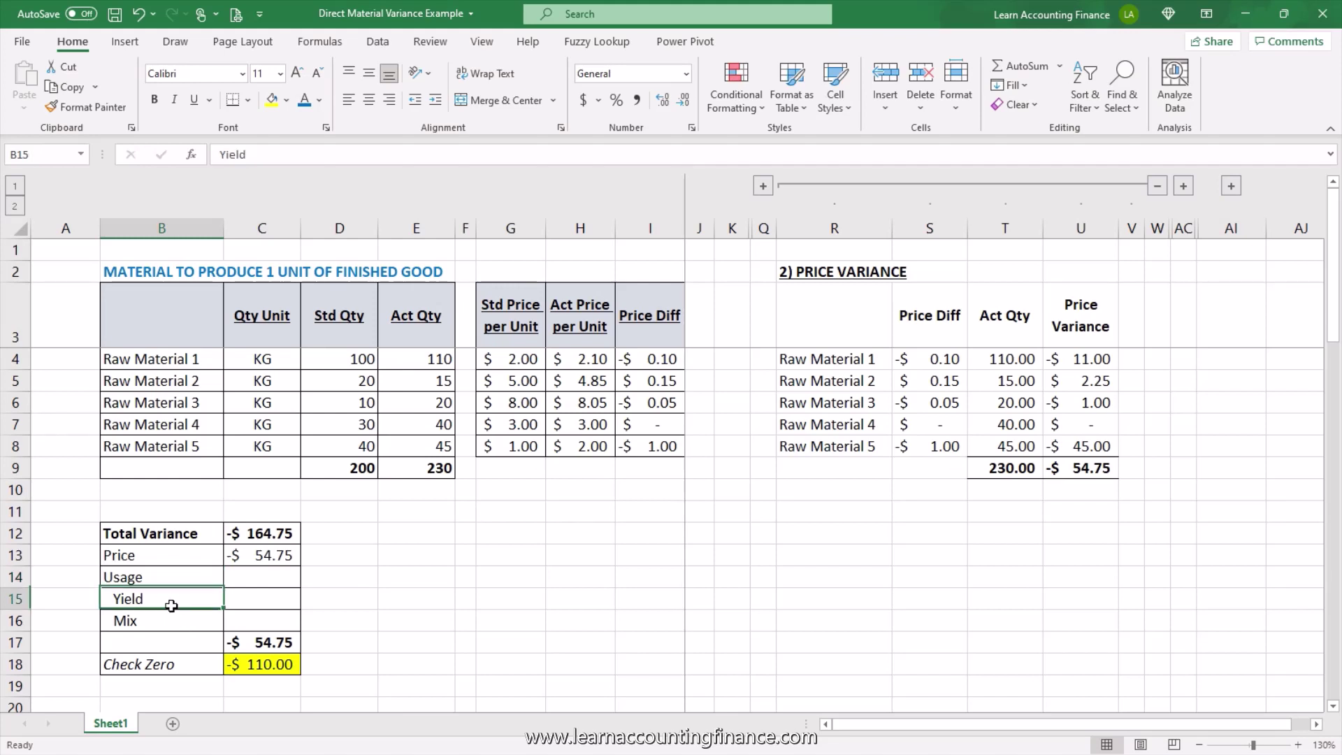
{"action": "left_click", "coordinate": [169, 624]}
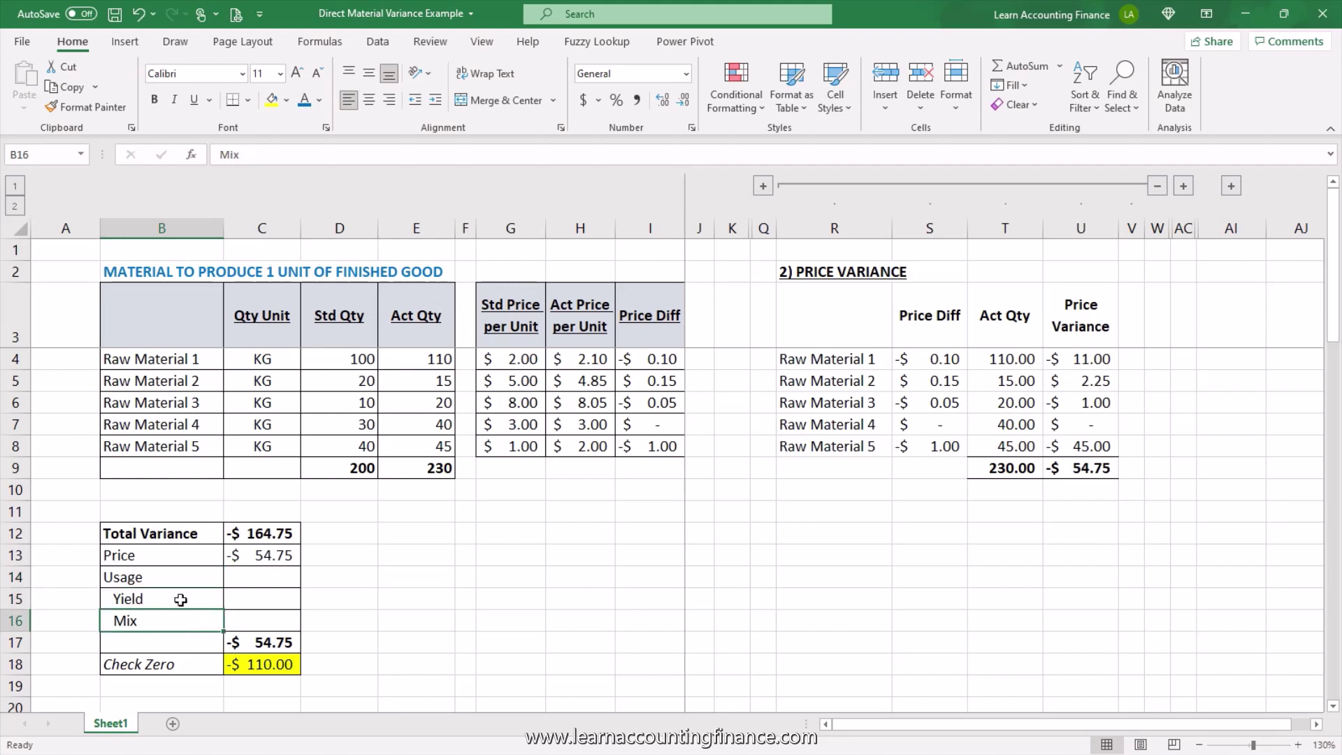
{"action": "left_click", "coordinate": [1157, 186]}
{"action": "left_click", "coordinate": [815, 186]}
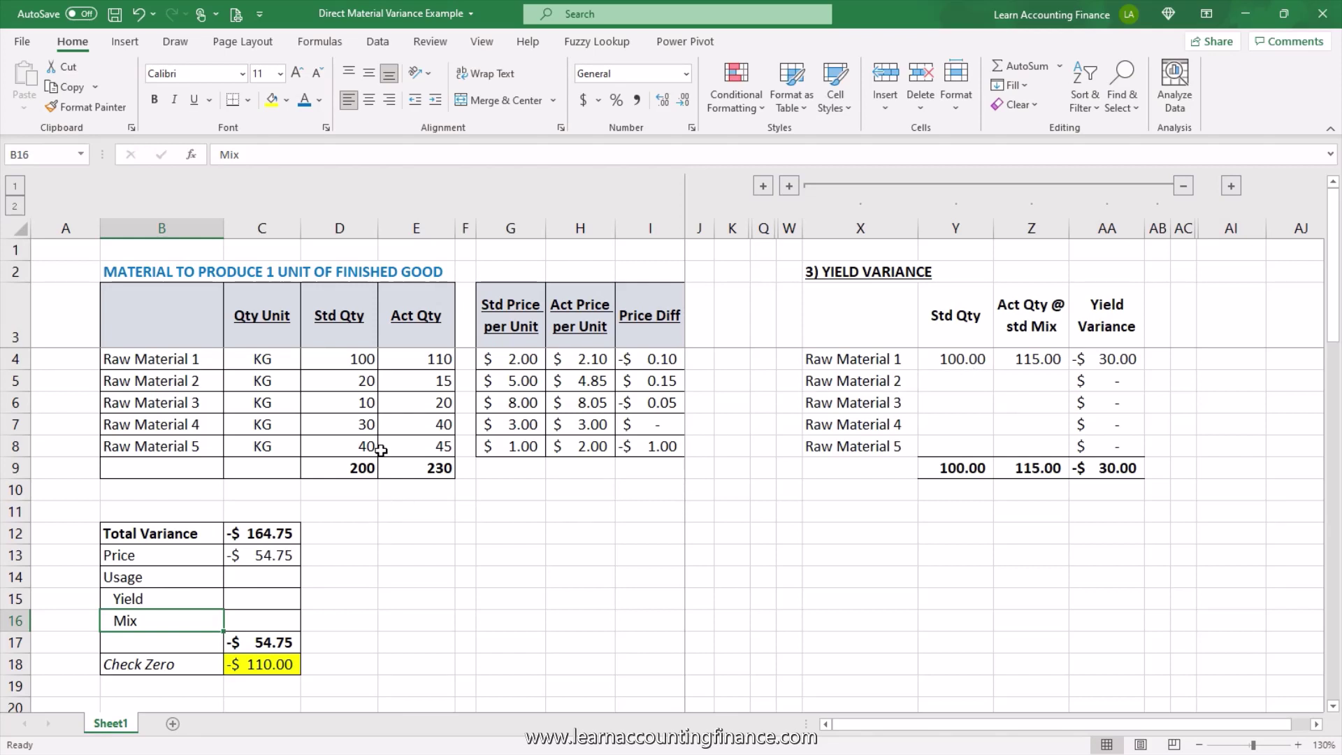
- Calculate how far total actual quantity exceeds total standard quantity in cell E11 with =E9/D9-1, formatted as a percentage
{"action": "left_click", "coordinate": [210, 273]}
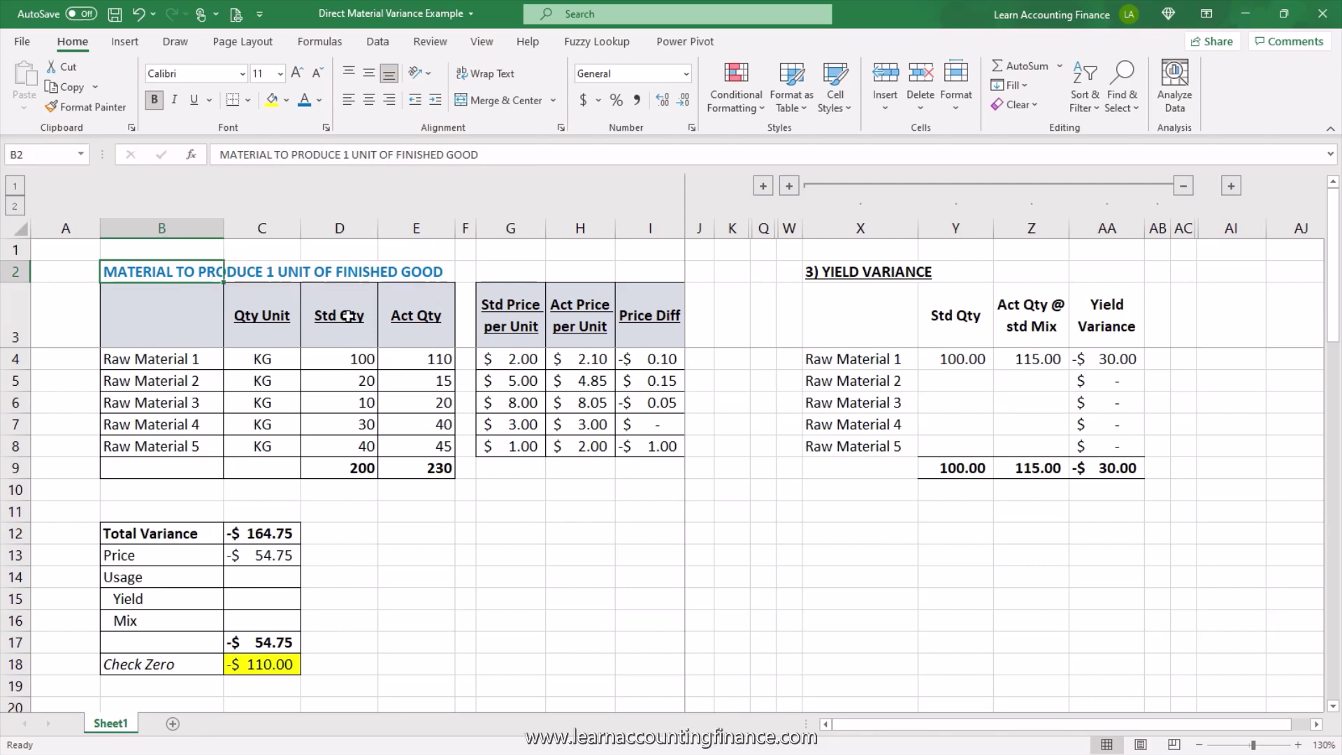
{"action": "left_click", "coordinate": [359, 469]}
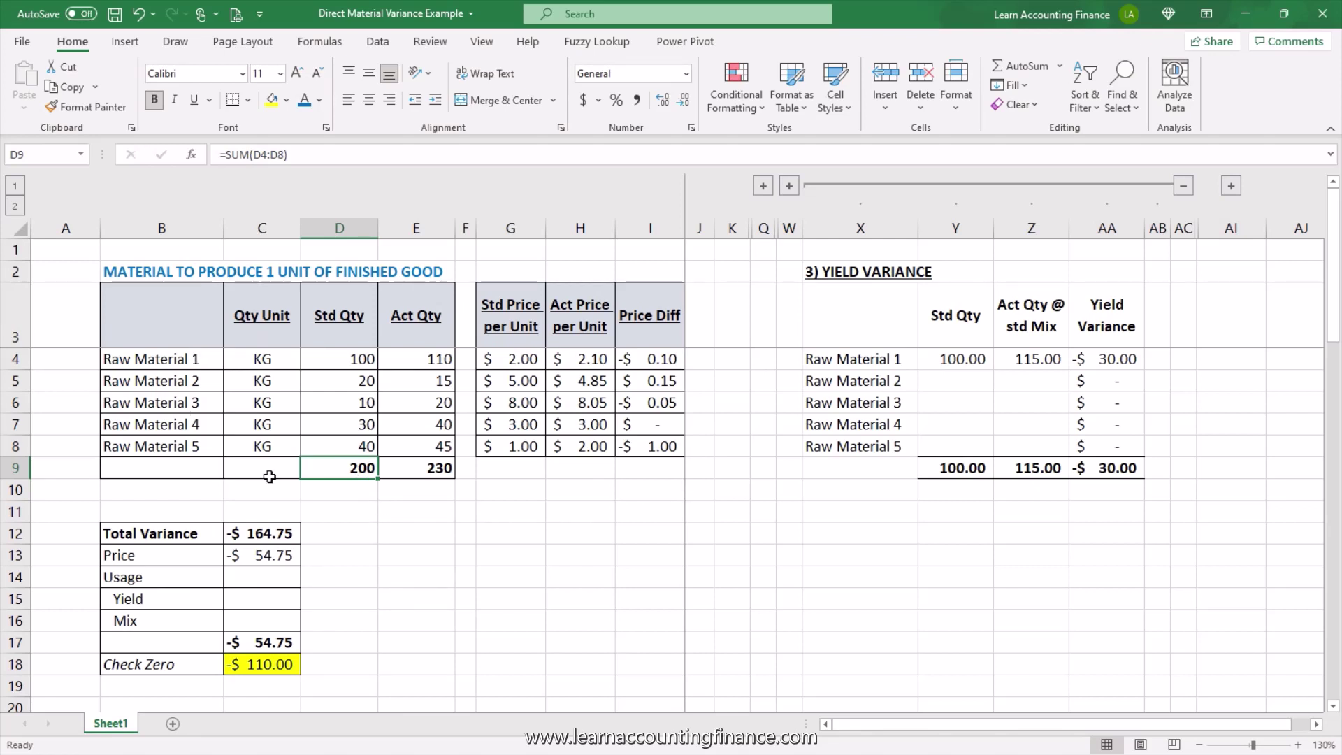
{"action": "left_click", "coordinate": [424, 469]}
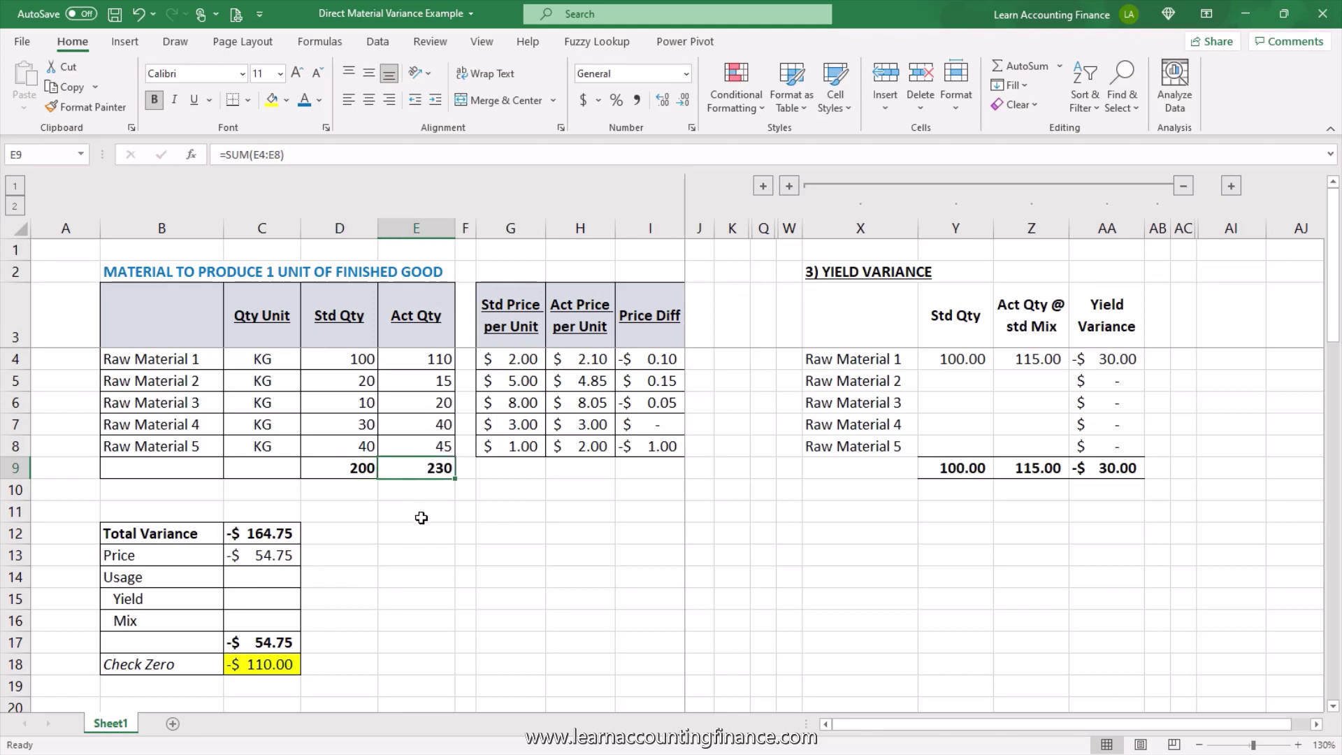
{"action": "left_click", "coordinate": [418, 508]}
{"action": "type", "text": "="}
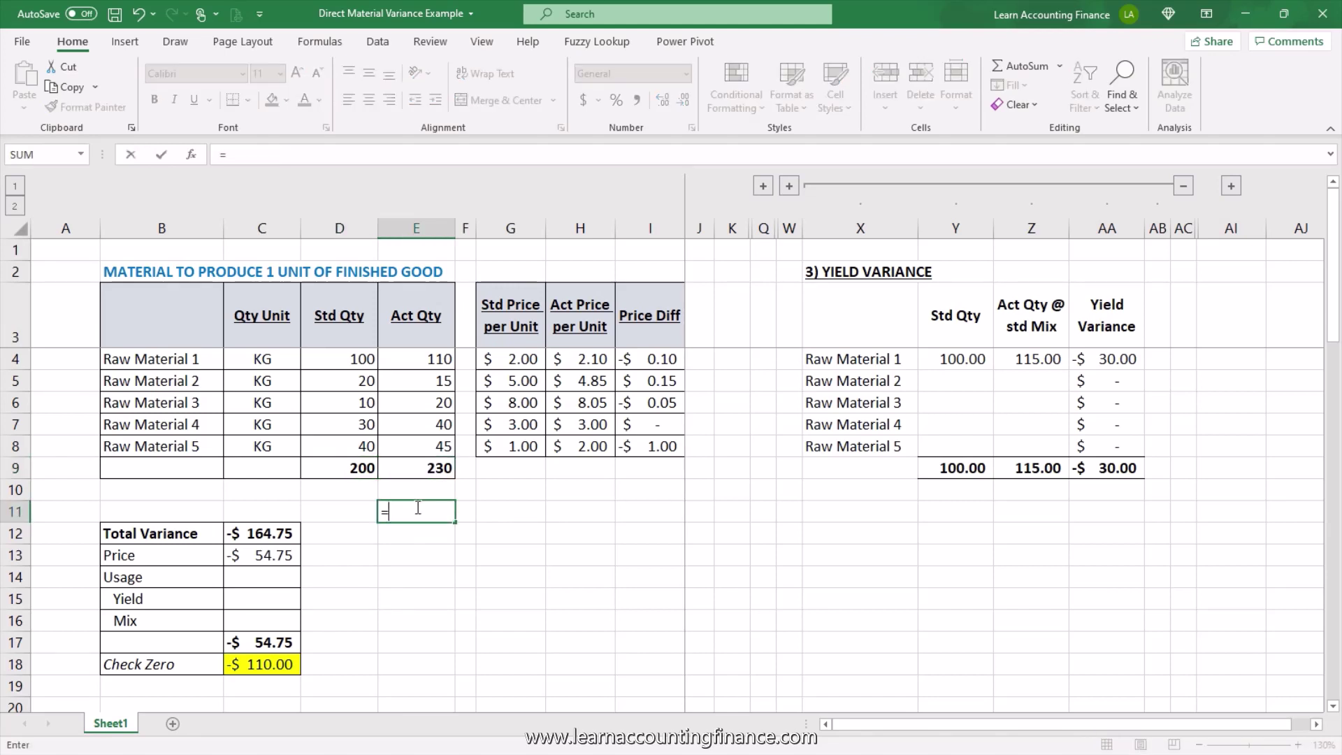
{"action": "key", "text": "Up"}
{"action": "key", "text": "Up"}
{"action": "type", "text": "/"}
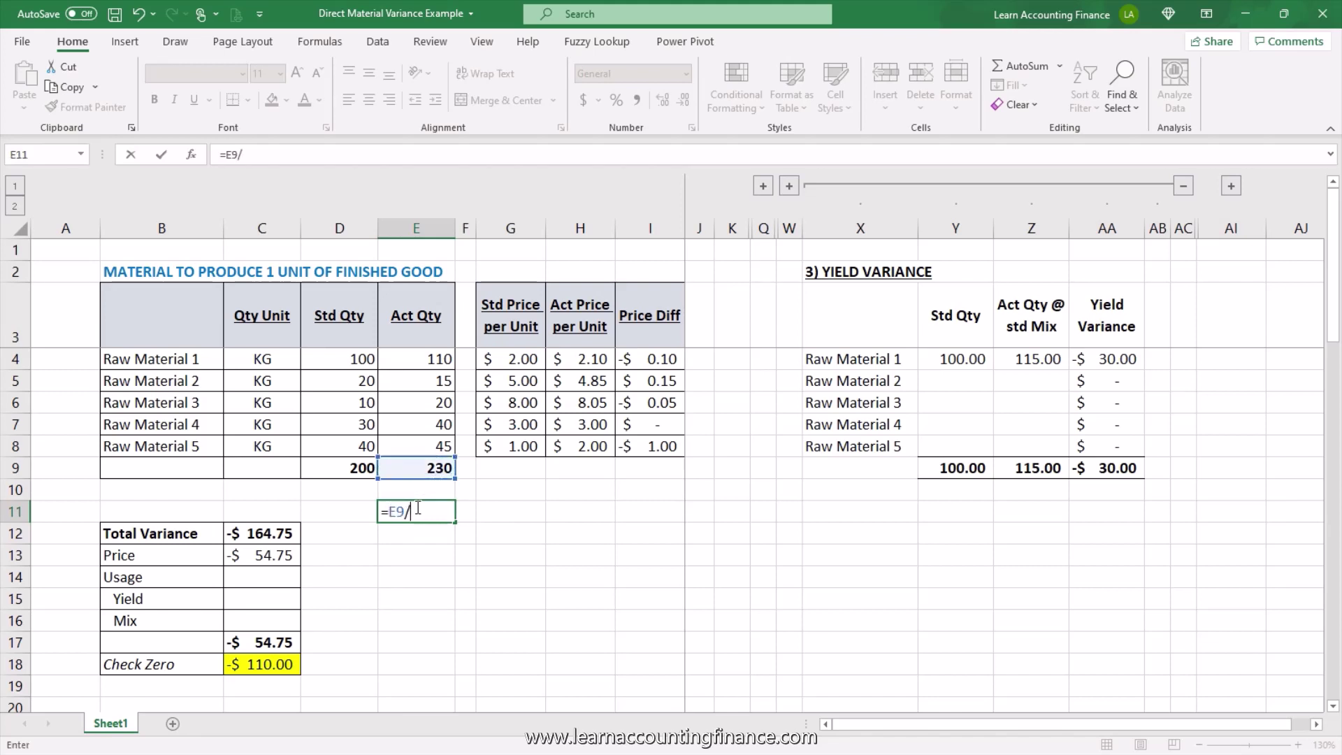
{"action": "key", "text": "Left"}
{"action": "key", "text": "Up"}
{"action": "key", "text": "Up"}
{"action": "key", "text": "Up"}
{"action": "key", "text": "Down"}
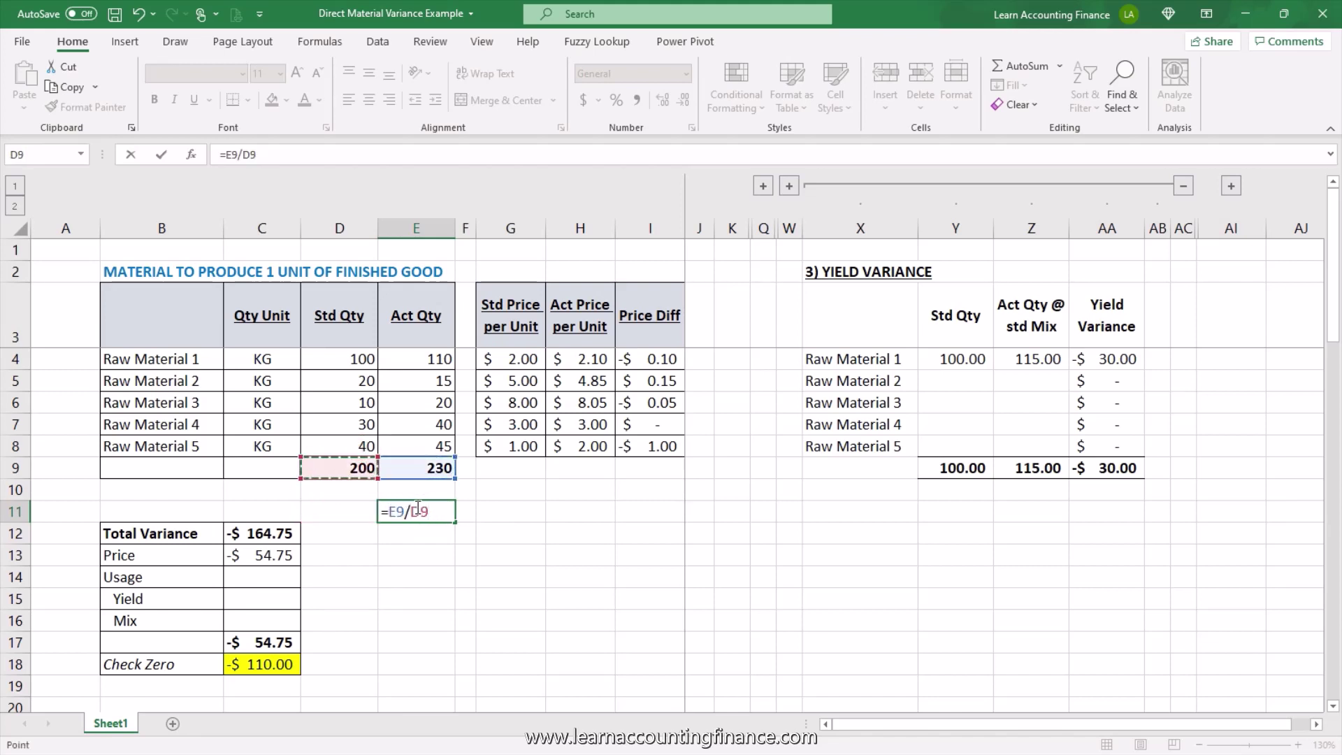
{"action": "type", "text": "-1"}
{"action": "key", "text": "ctrl+Return"}
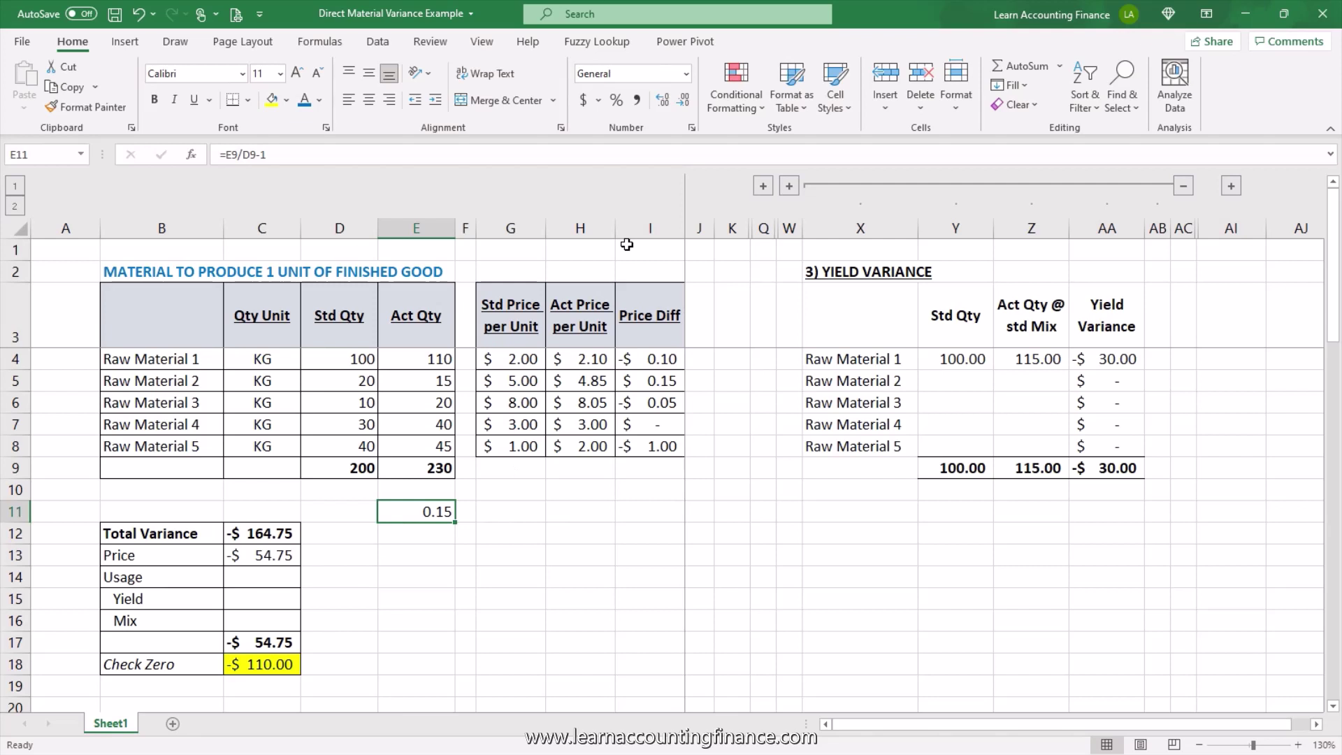
{"action": "left_click", "coordinate": [617, 103]}
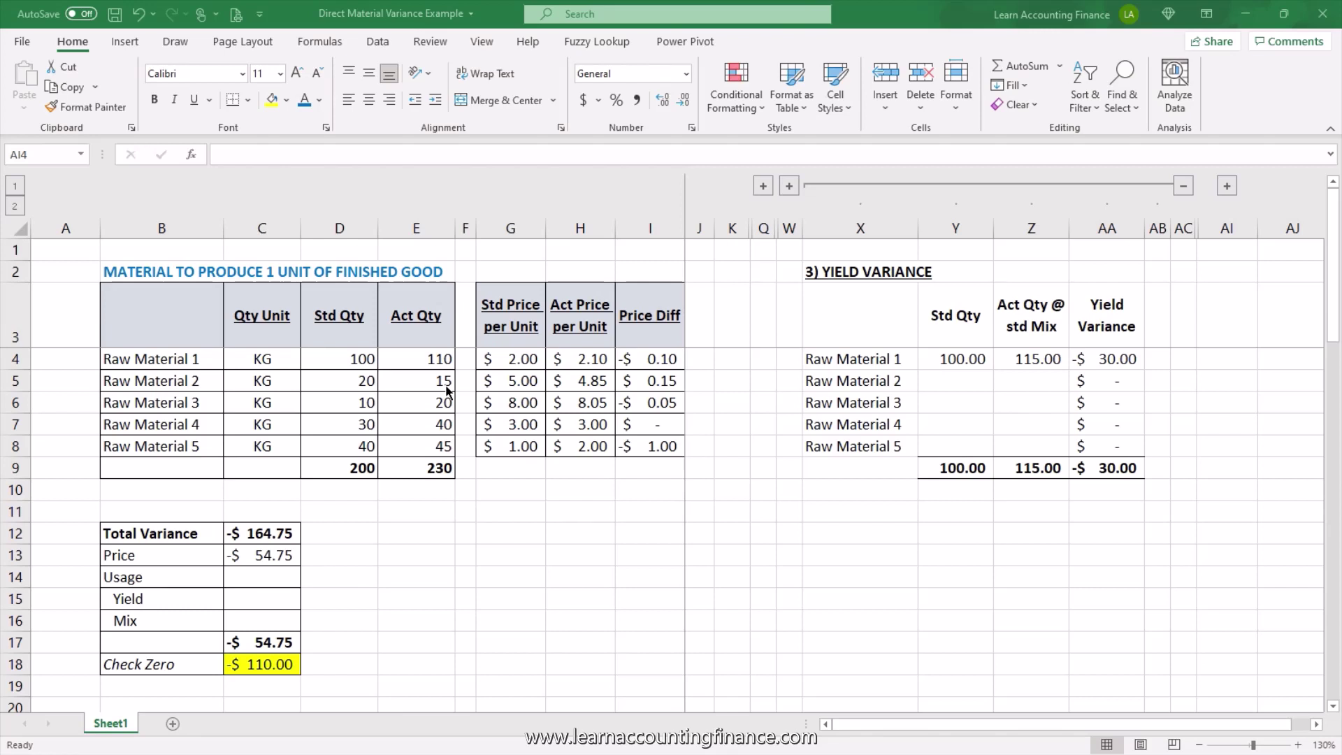
- Calculate Raw Material 1's share of the total standard quantity in cell AI4 with =D4/$D$9
{"action": "left_click", "coordinate": [352, 363]}
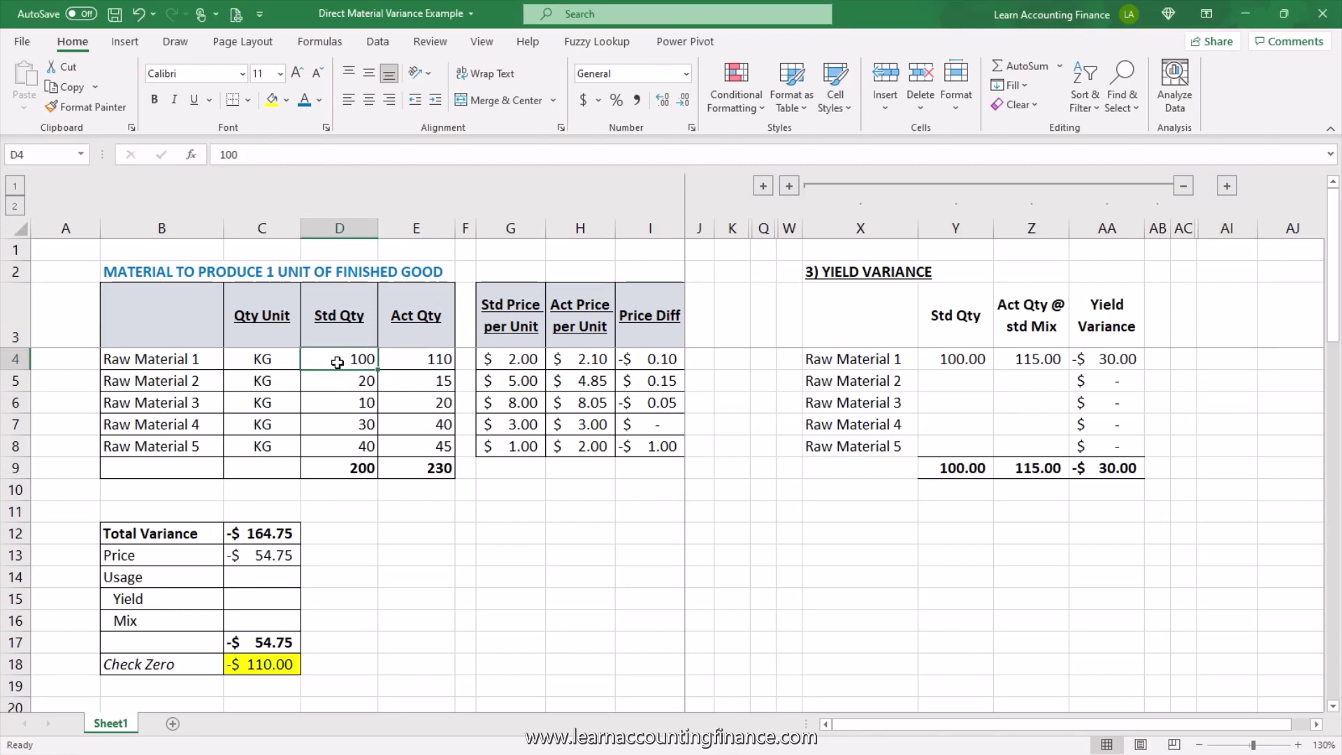
{"action": "left_click", "coordinate": [360, 474]}
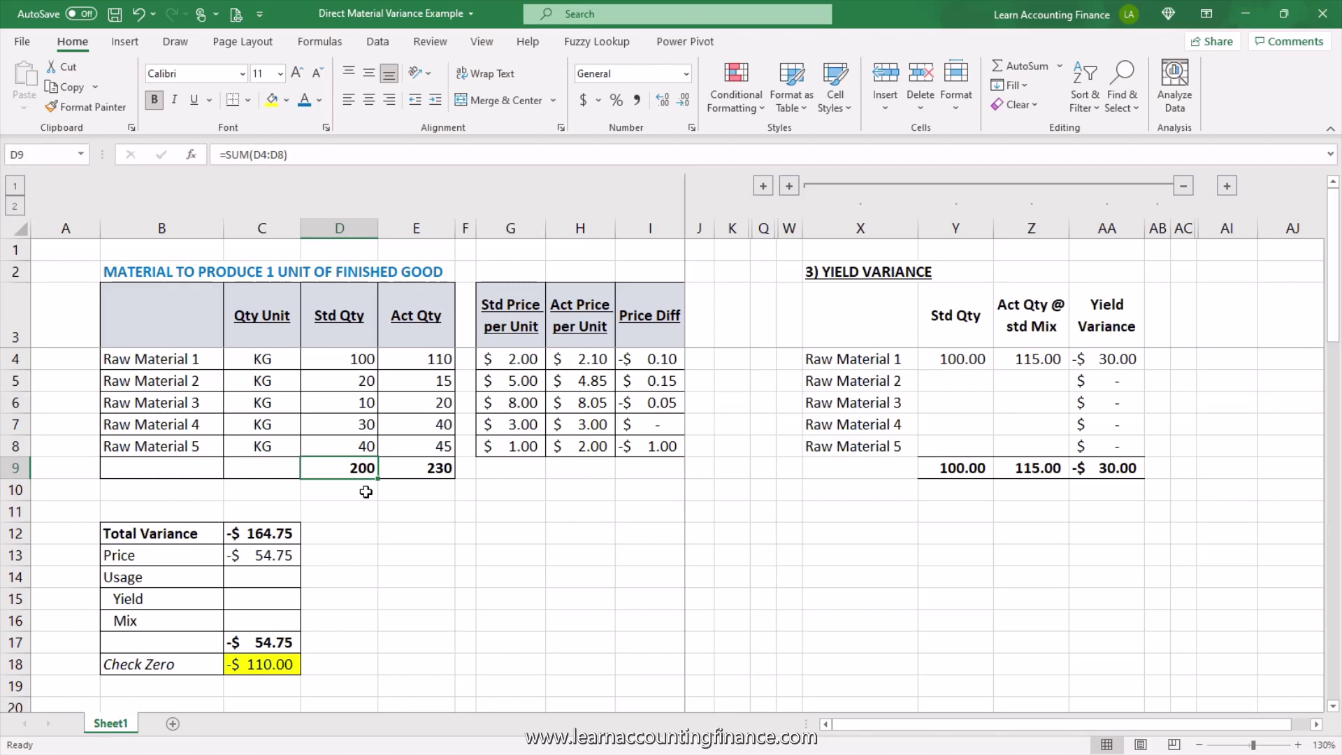
{"action": "left_click", "coordinate": [1209, 358]}
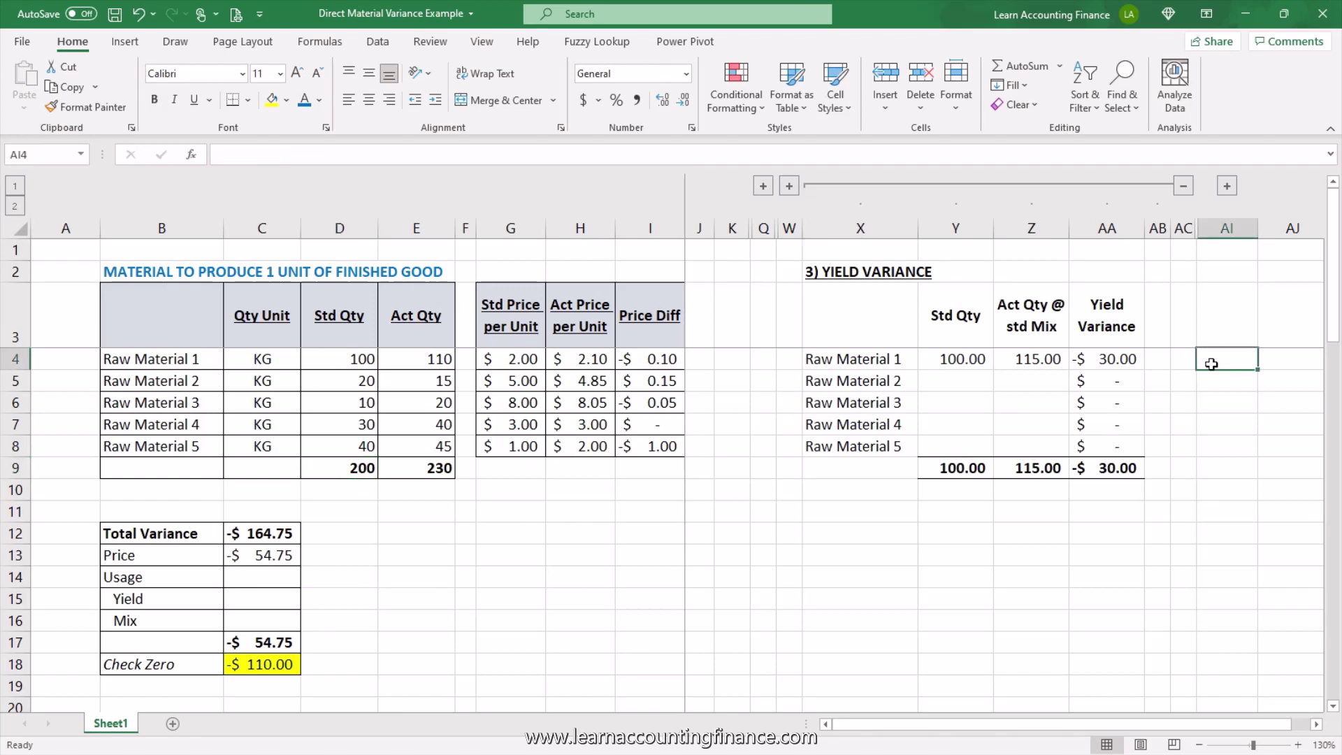
{"action": "type", "text": "="}
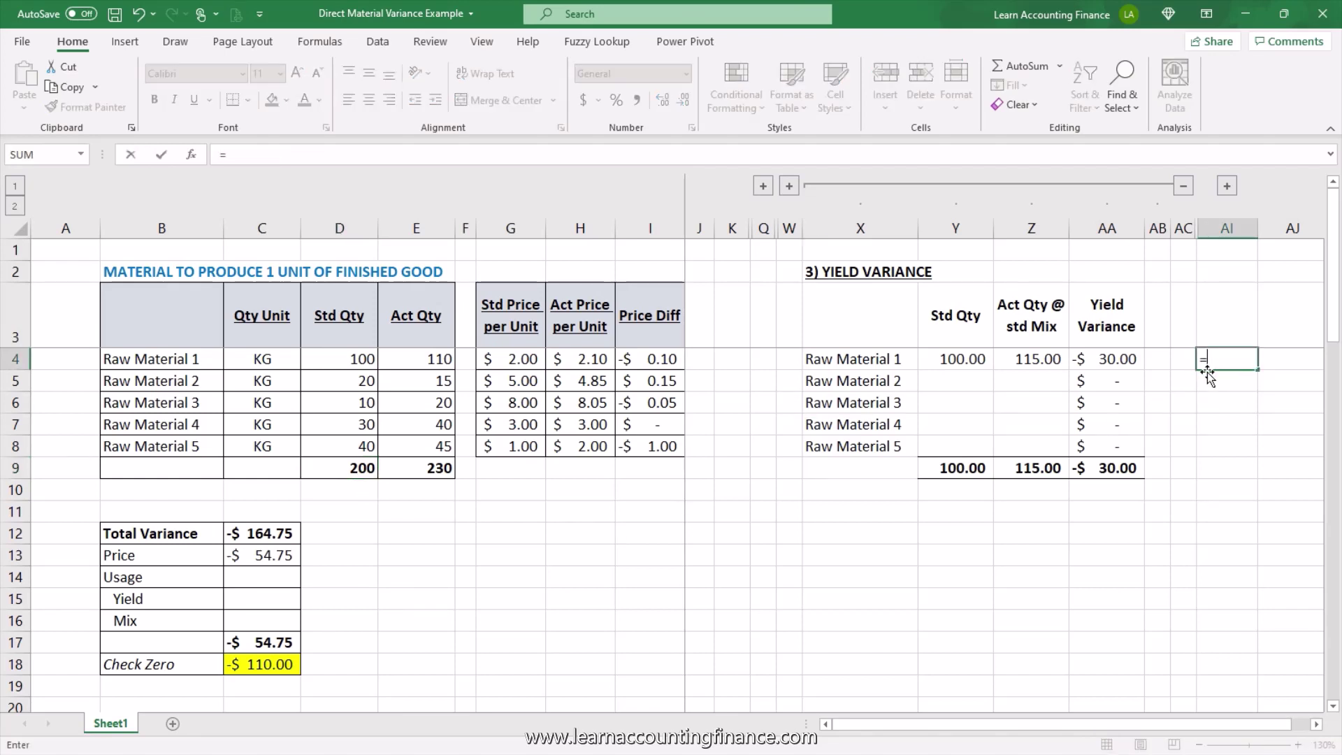
{"action": "left_click", "coordinate": [366, 361]}
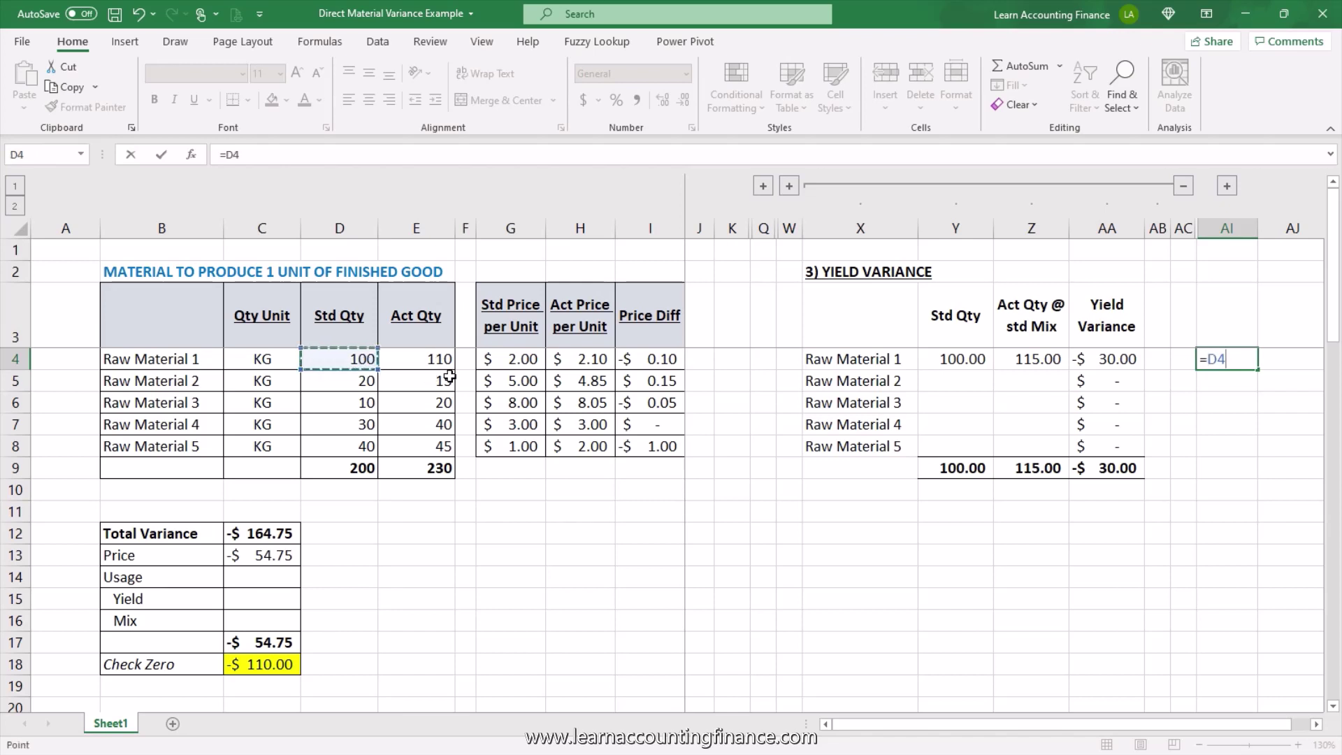
{"action": "type", "text": "/"}
{"action": "left_click", "coordinate": [348, 476]}
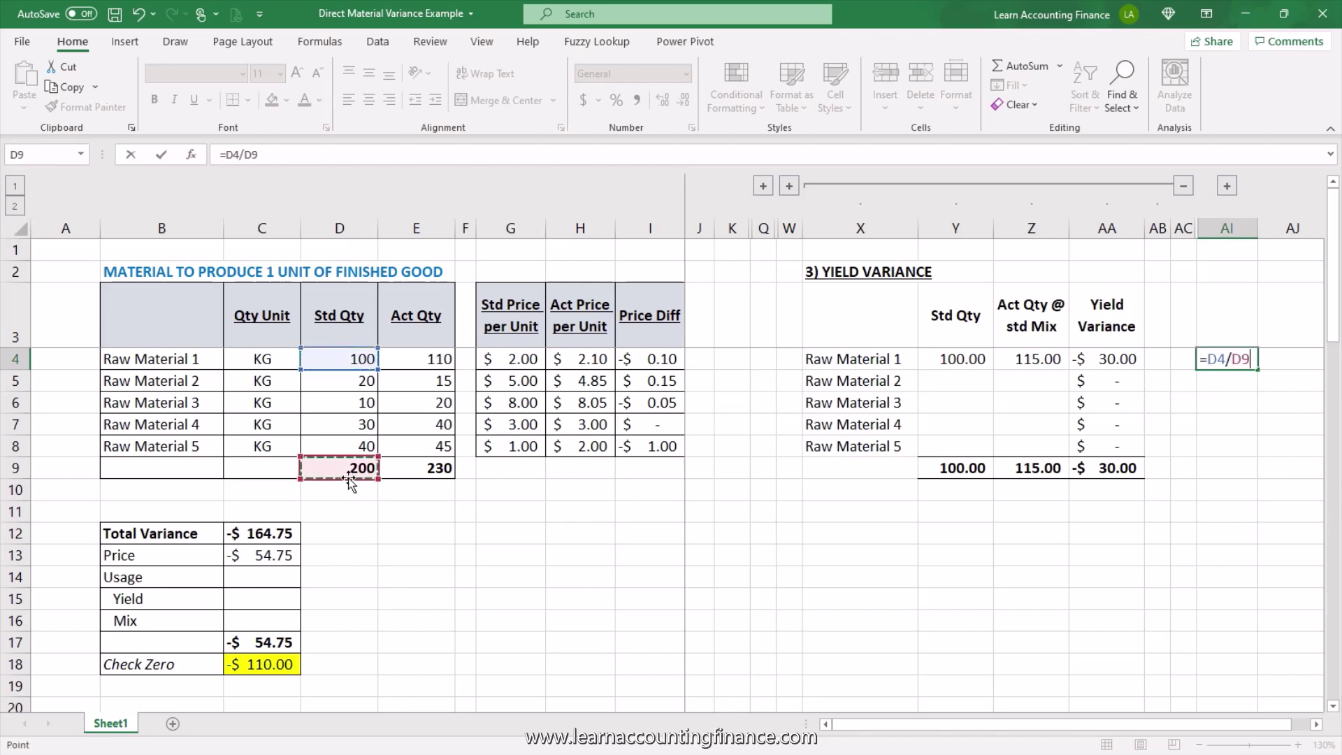
{"action": "key", "text": "F4"}
{"action": "key", "text": "Return"}
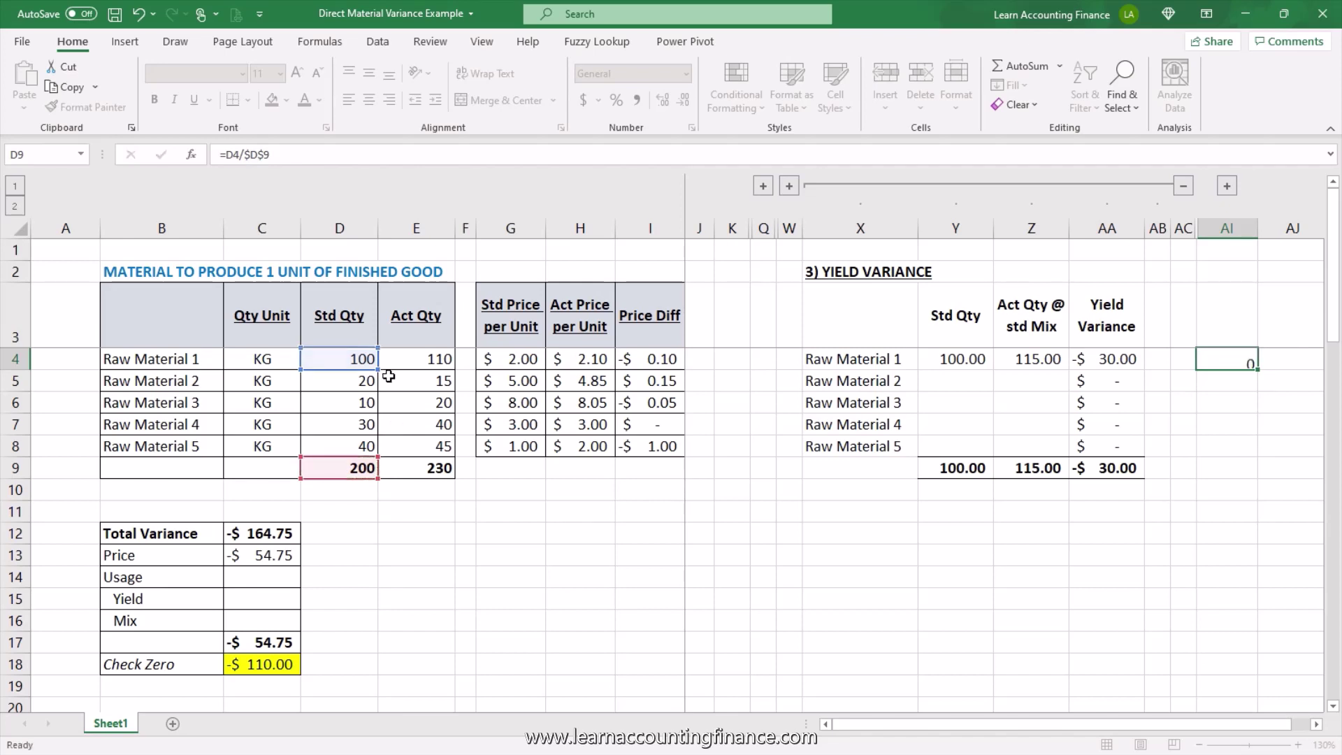
- Format the standard mix share in AI4 as a percentage and fill it down to AI8 for the other raw materials
{"action": "left_click", "coordinate": [1219, 359]}
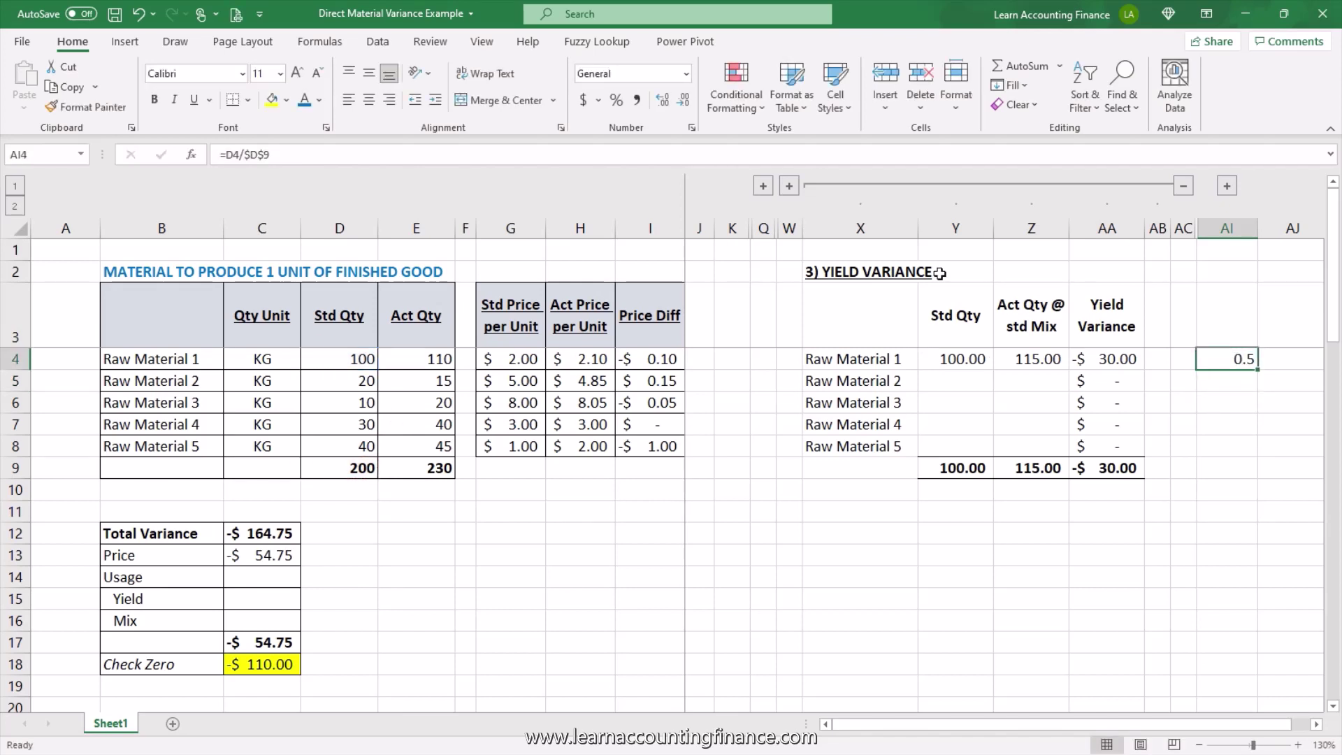
{"action": "left_click", "coordinate": [617, 101]}
{"action": "left_click_drag", "start_coordinate": [1258, 373], "coordinate": [1246, 466]}
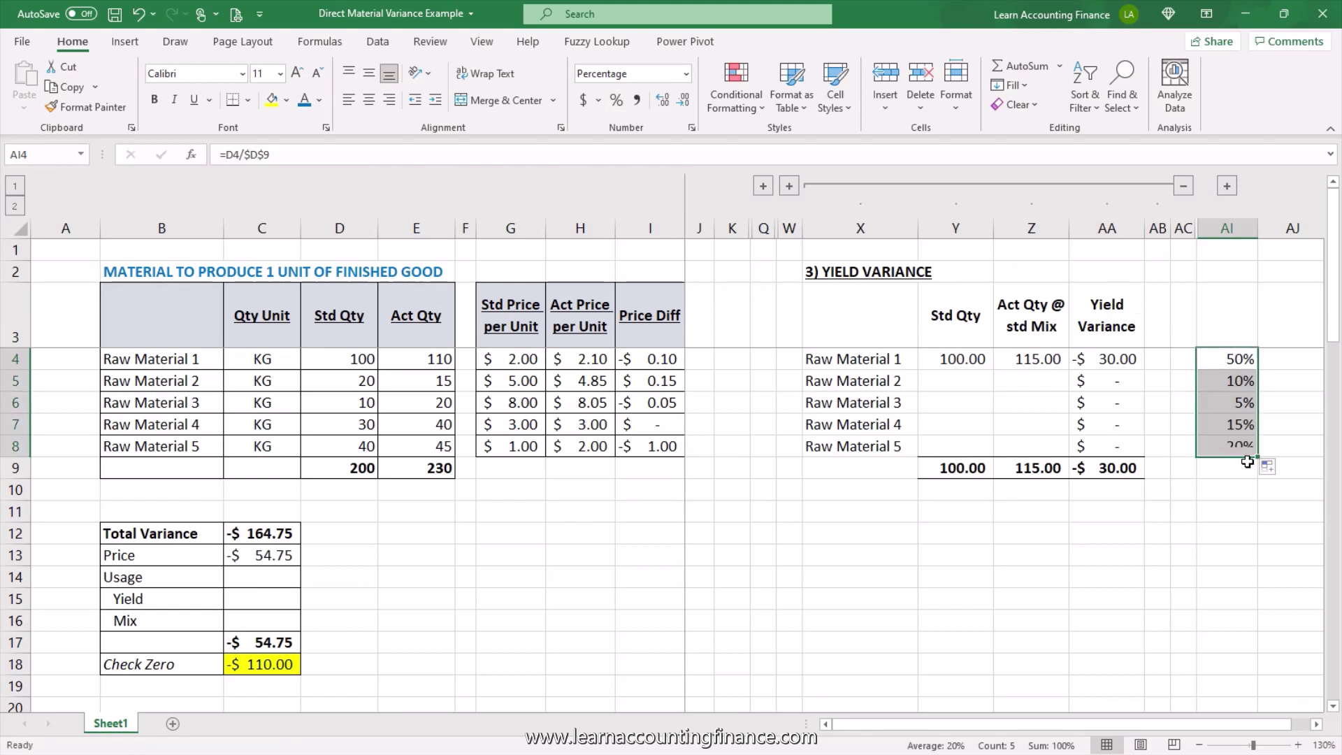
- Calculate Raw Material 1's share of the total actual quantity in cell AJ4 with =E4/$E$9, formatted as a percentage
{"action": "left_click", "coordinate": [1264, 365]}
{"action": "type", "text": "="}
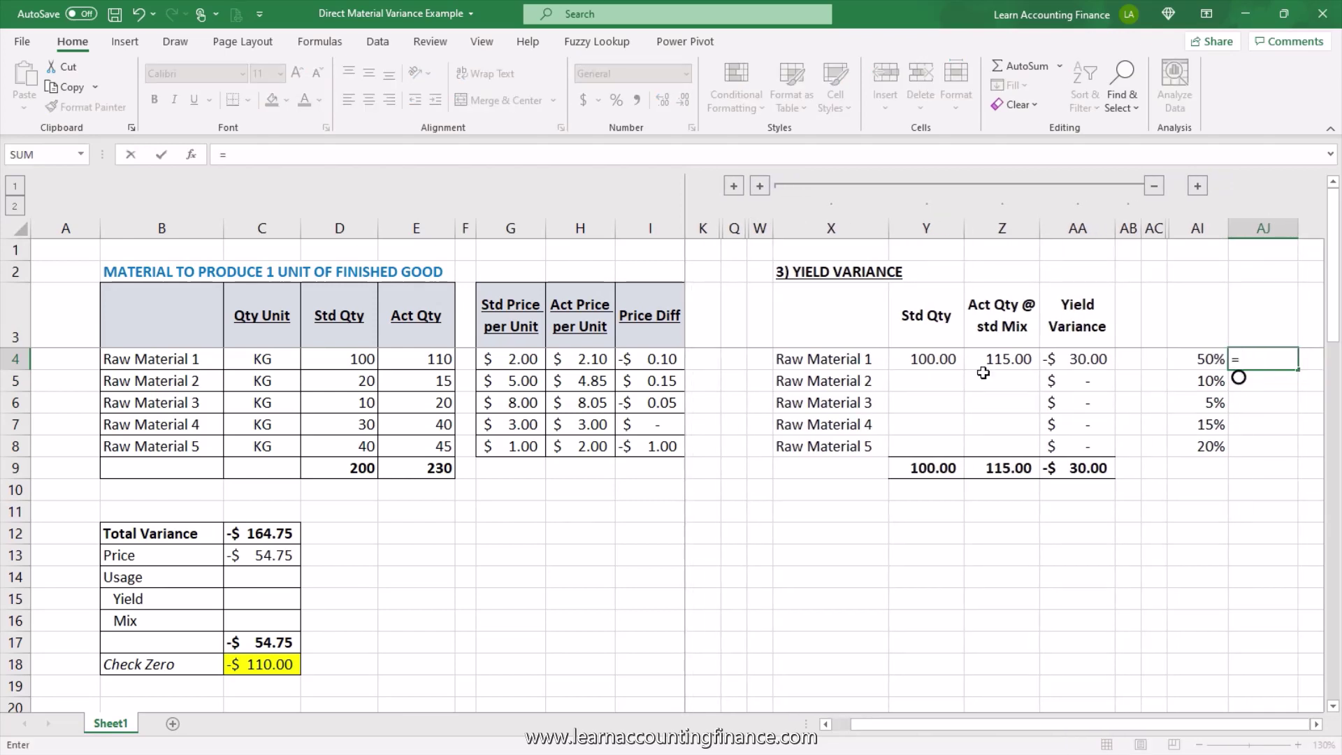
{"action": "left_click", "coordinate": [440, 365]}
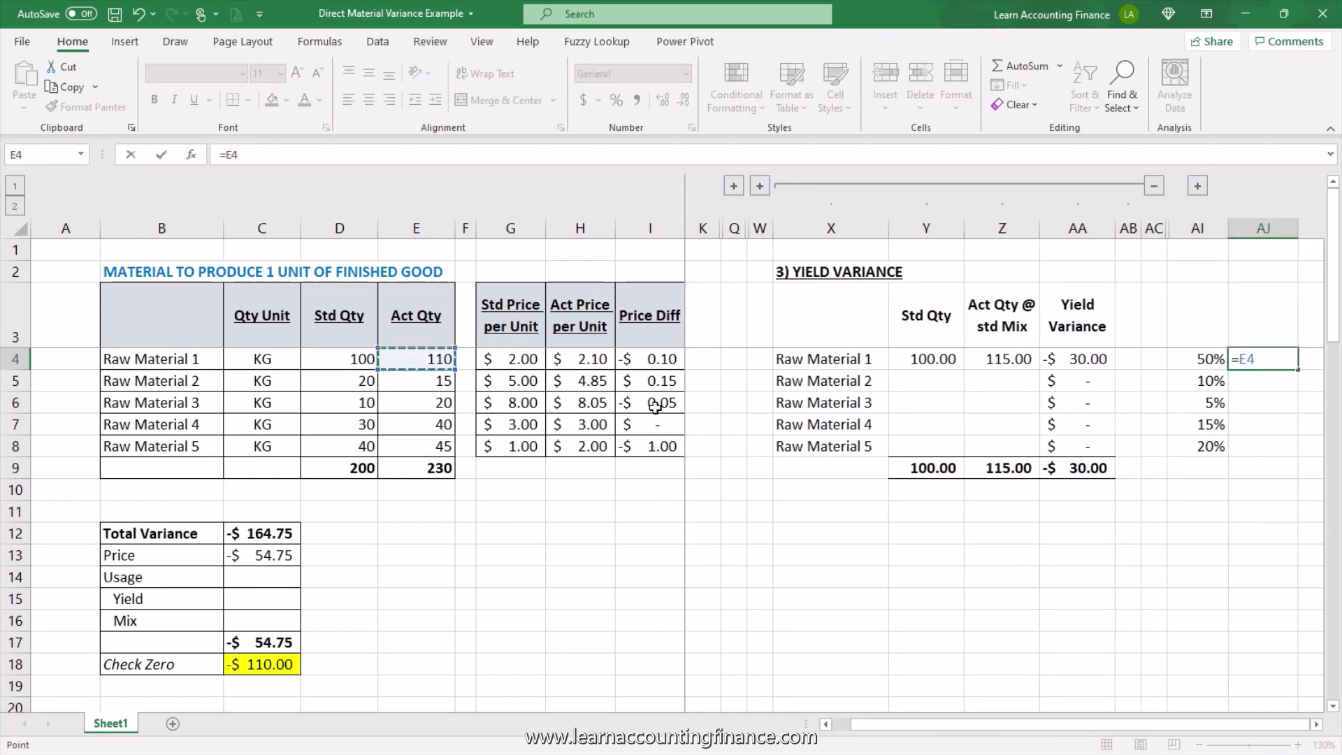
{"action": "type", "text": "/"}
{"action": "left_click", "coordinate": [422, 474]}
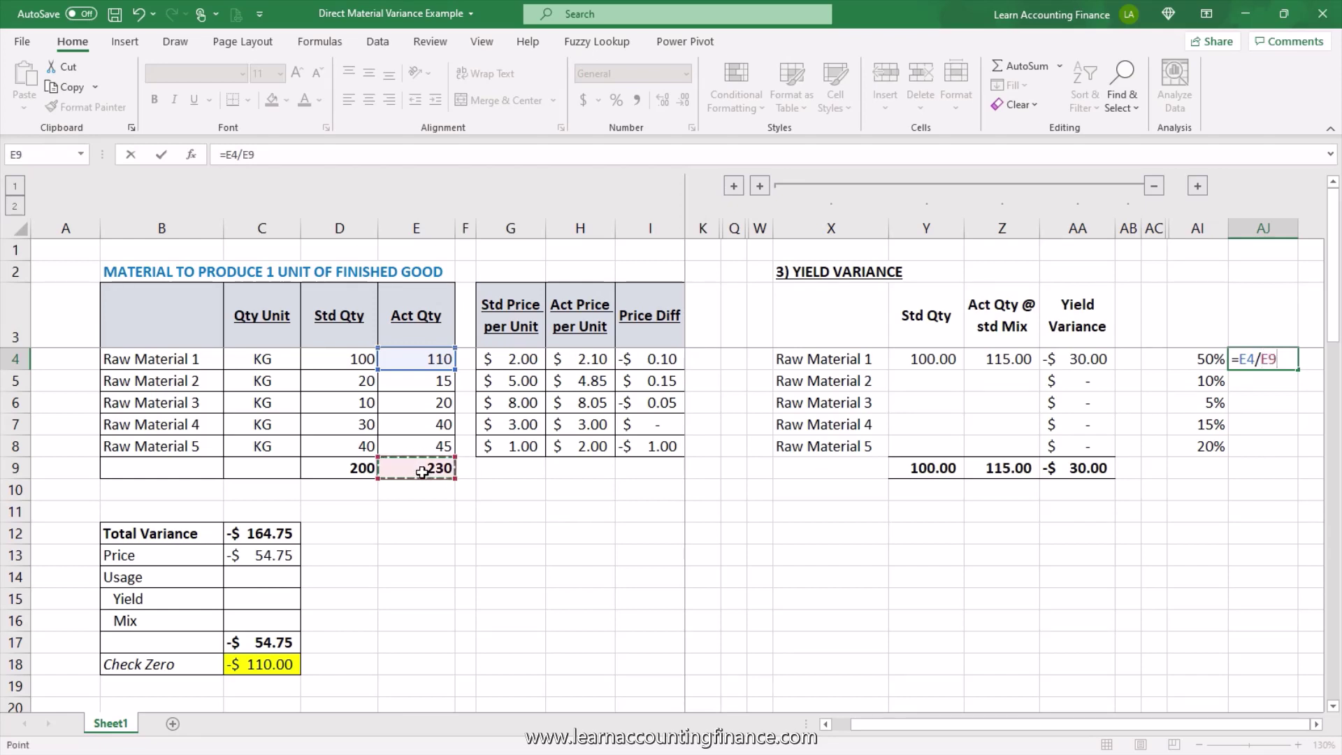
{"action": "key", "text": "Return"}
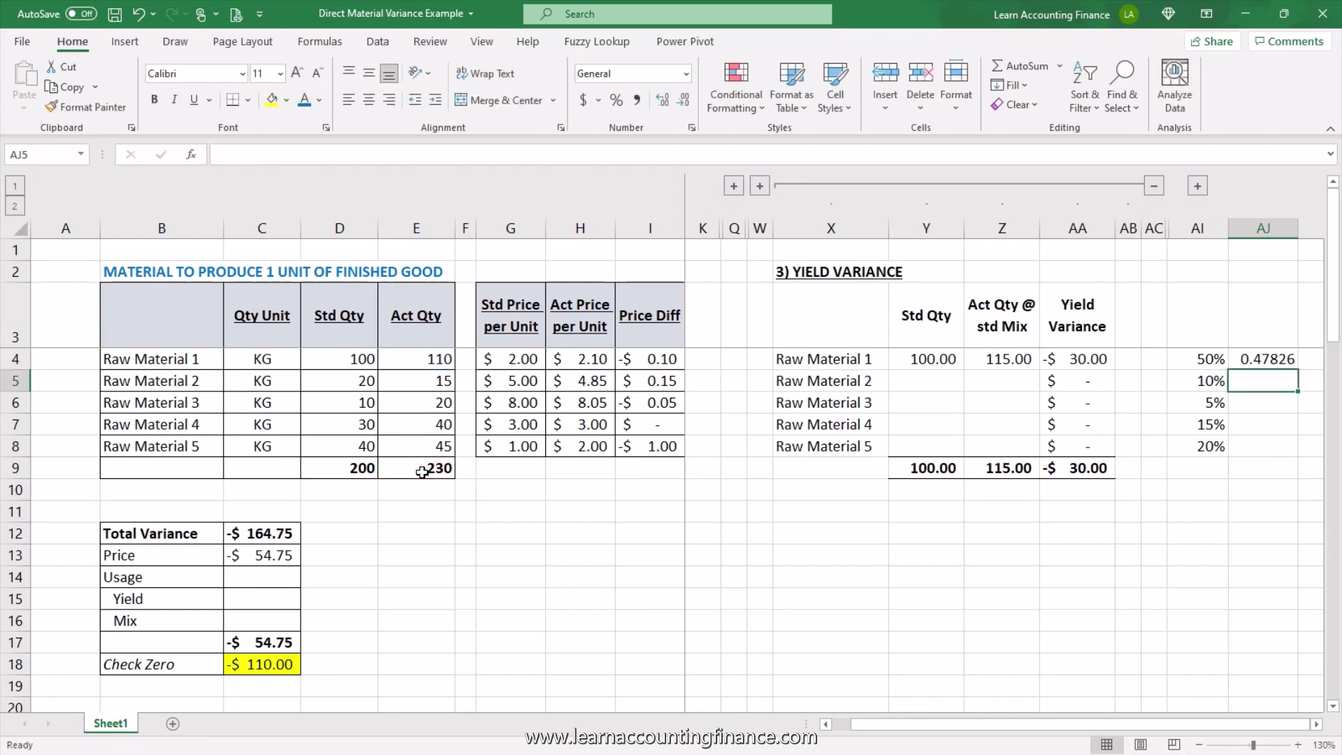
{"action": "key", "text": "Up"}
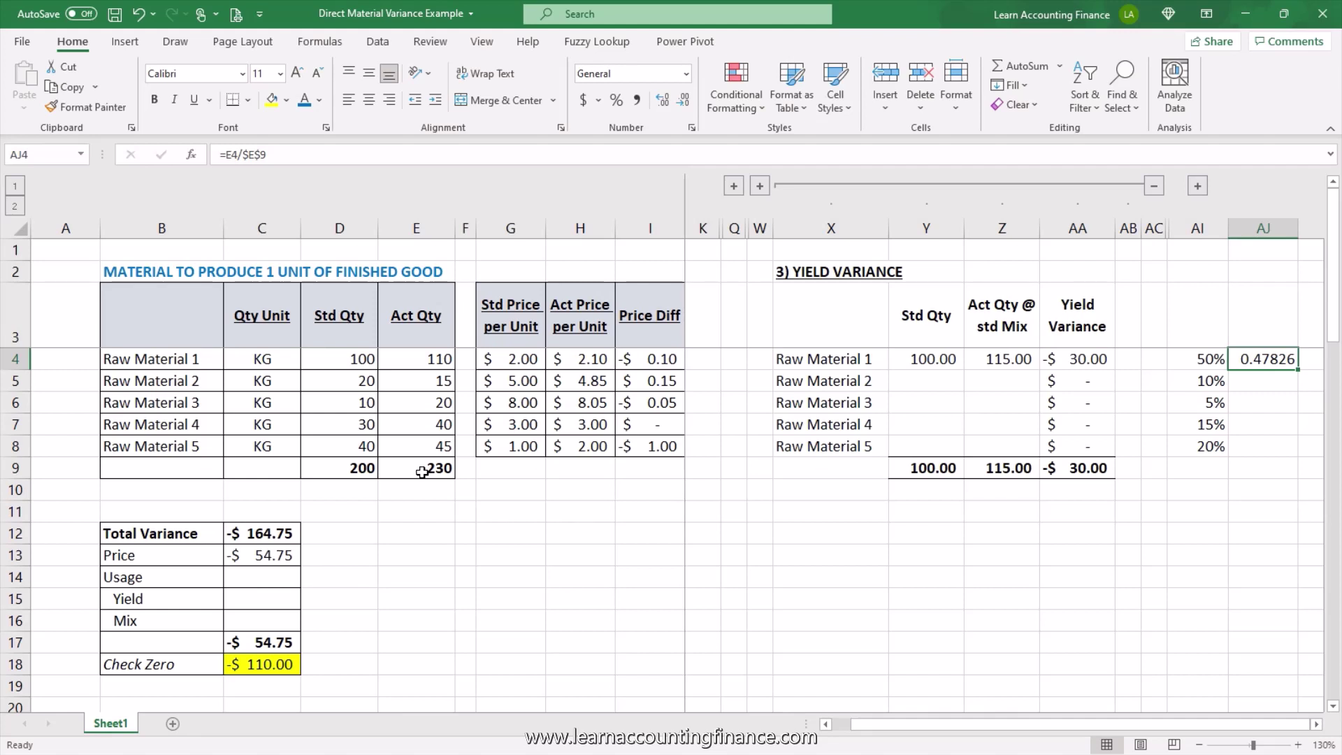
{"action": "left_click", "coordinate": [617, 102]}
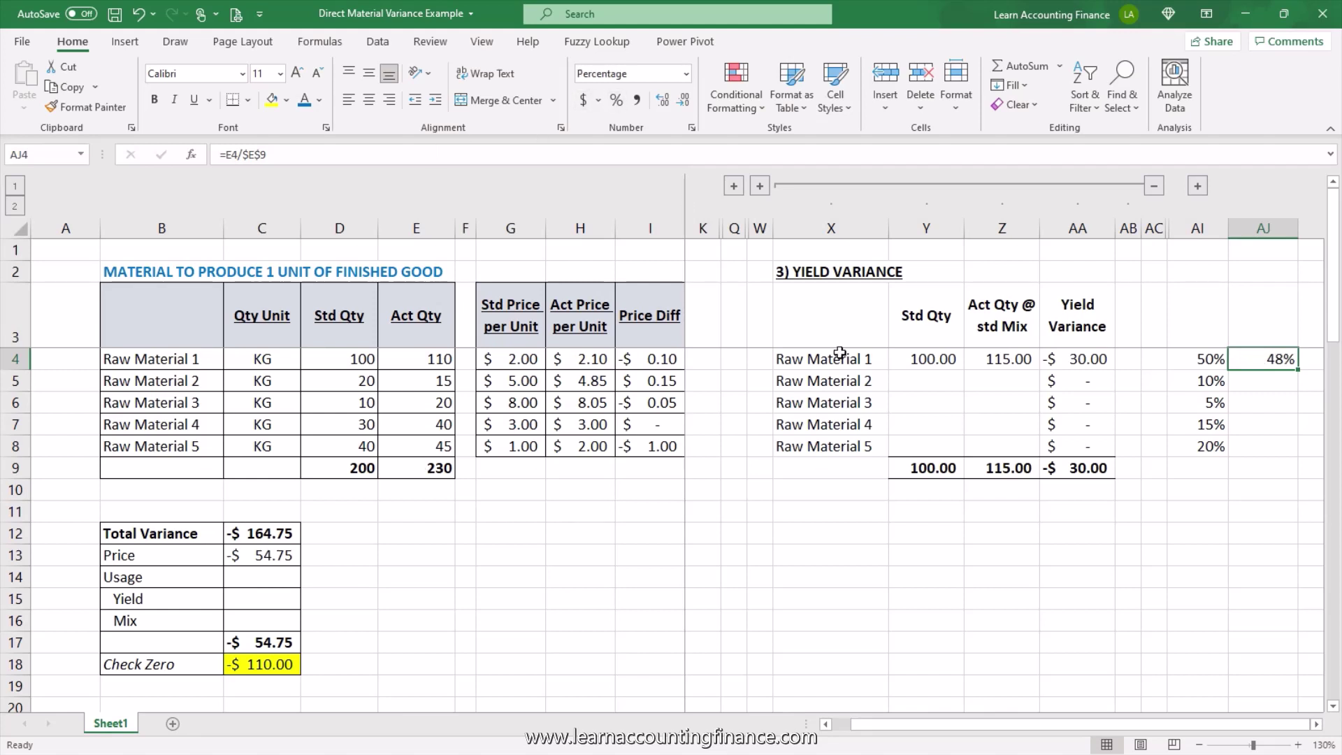
- Fill the actual mix share in AJ4 down to AJ8 and inspect the actual-quantity-at-standard-mix formula in Z4
{"action": "left_click_drag", "start_coordinate": [1297, 370], "coordinate": [1286, 450]}
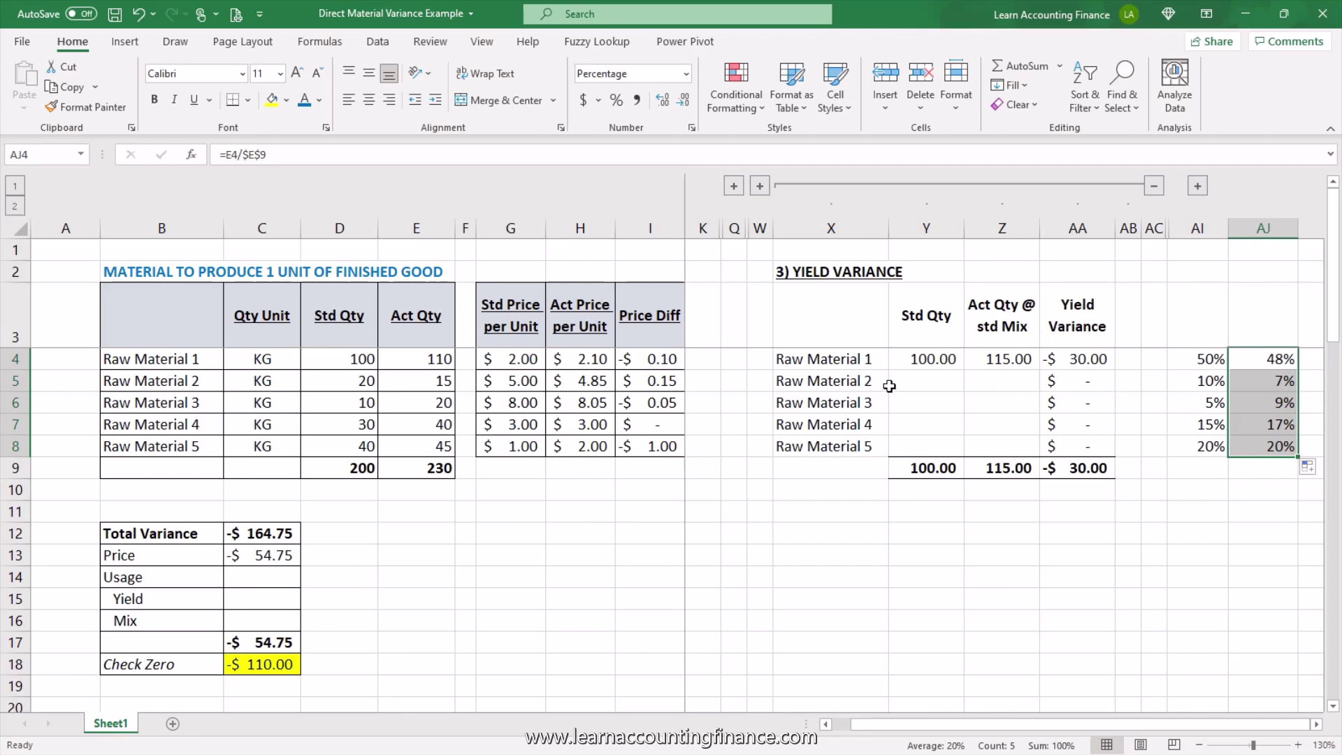
{"action": "left_click", "coordinate": [985, 360]}
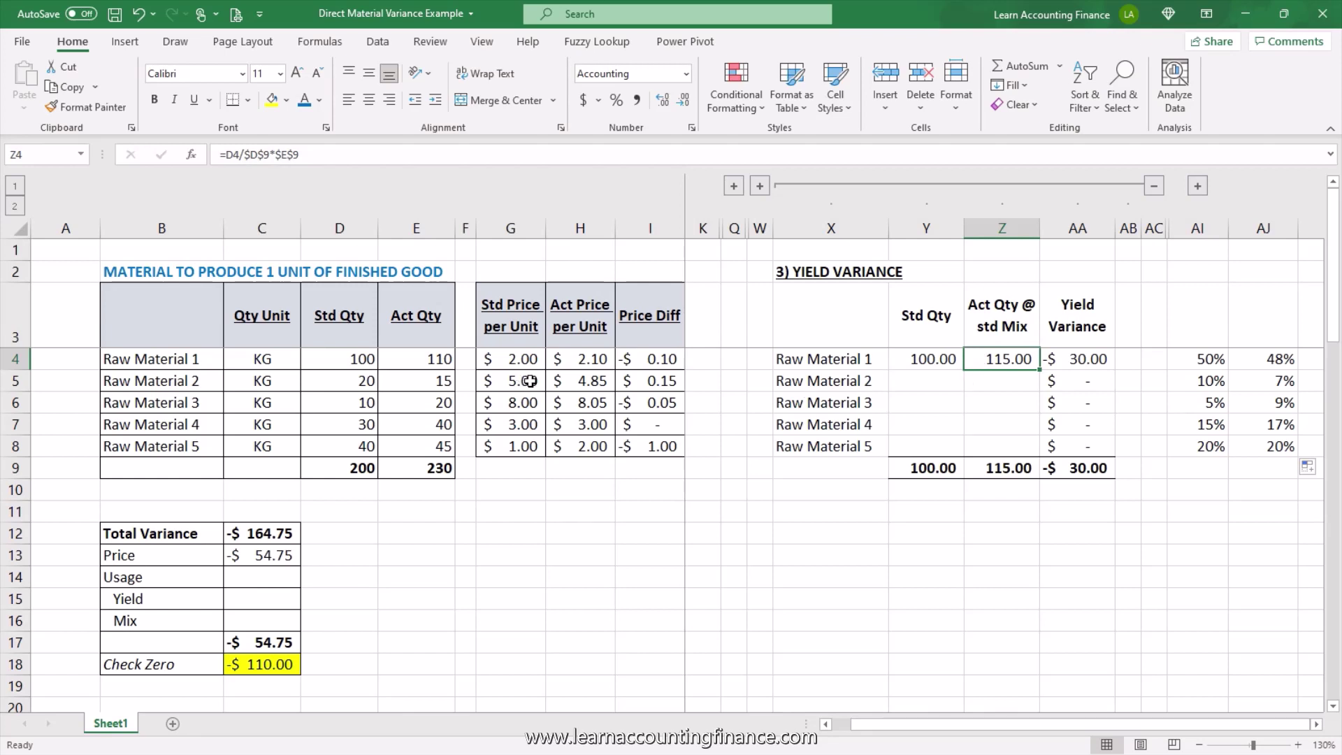
{"action": "left_click", "coordinate": [923, 332]}
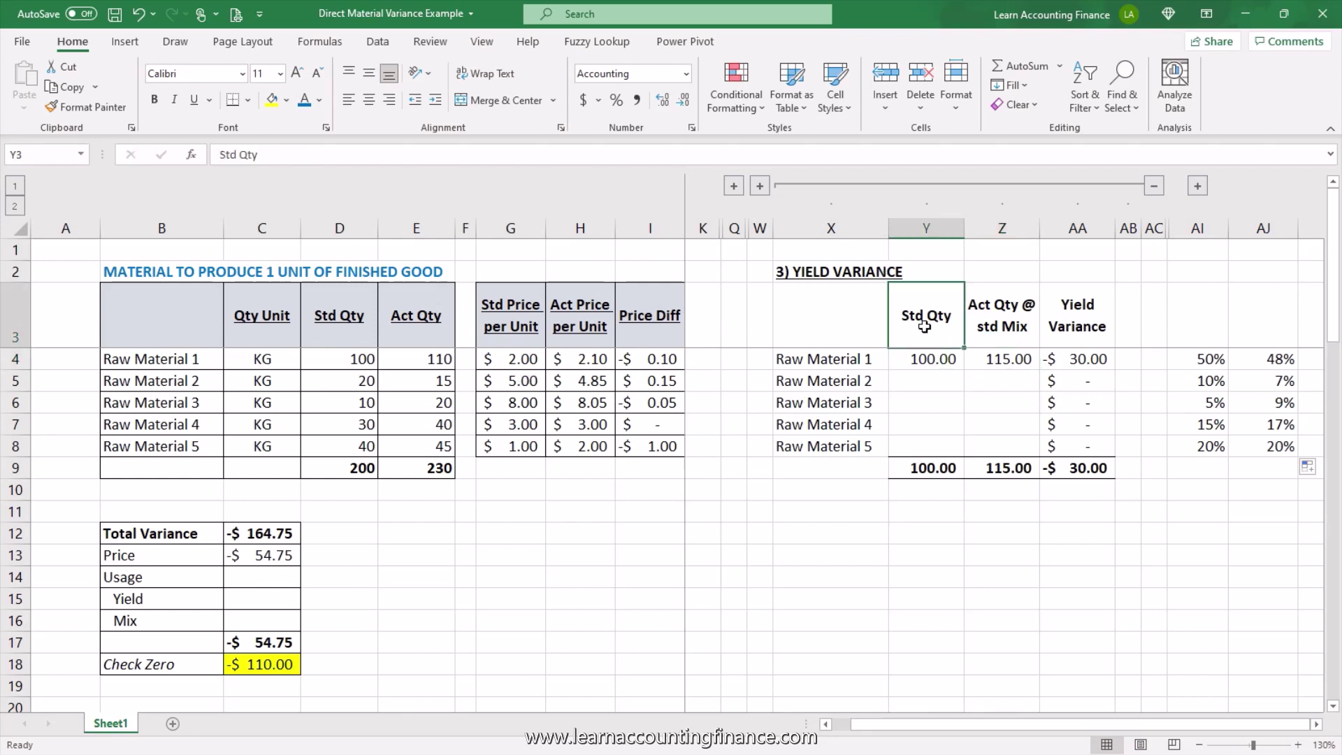
{"action": "left_click", "coordinate": [995, 334]}
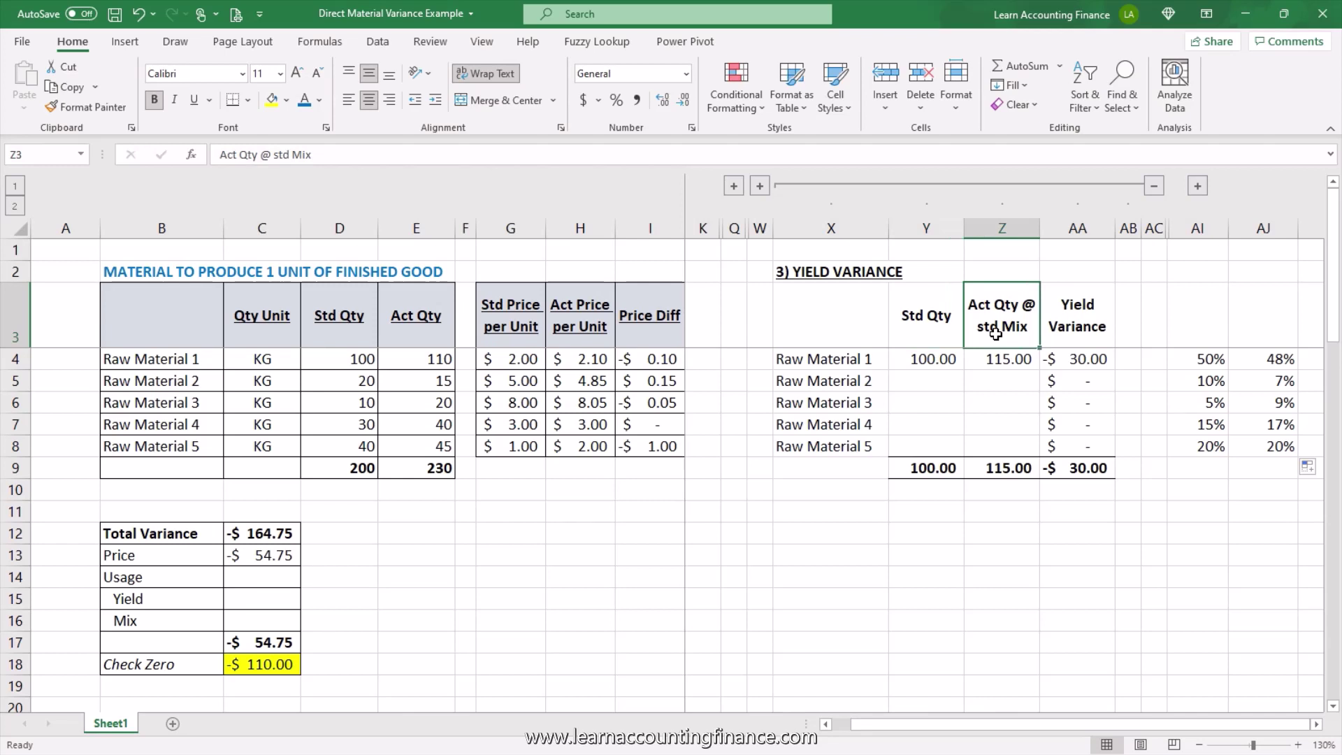
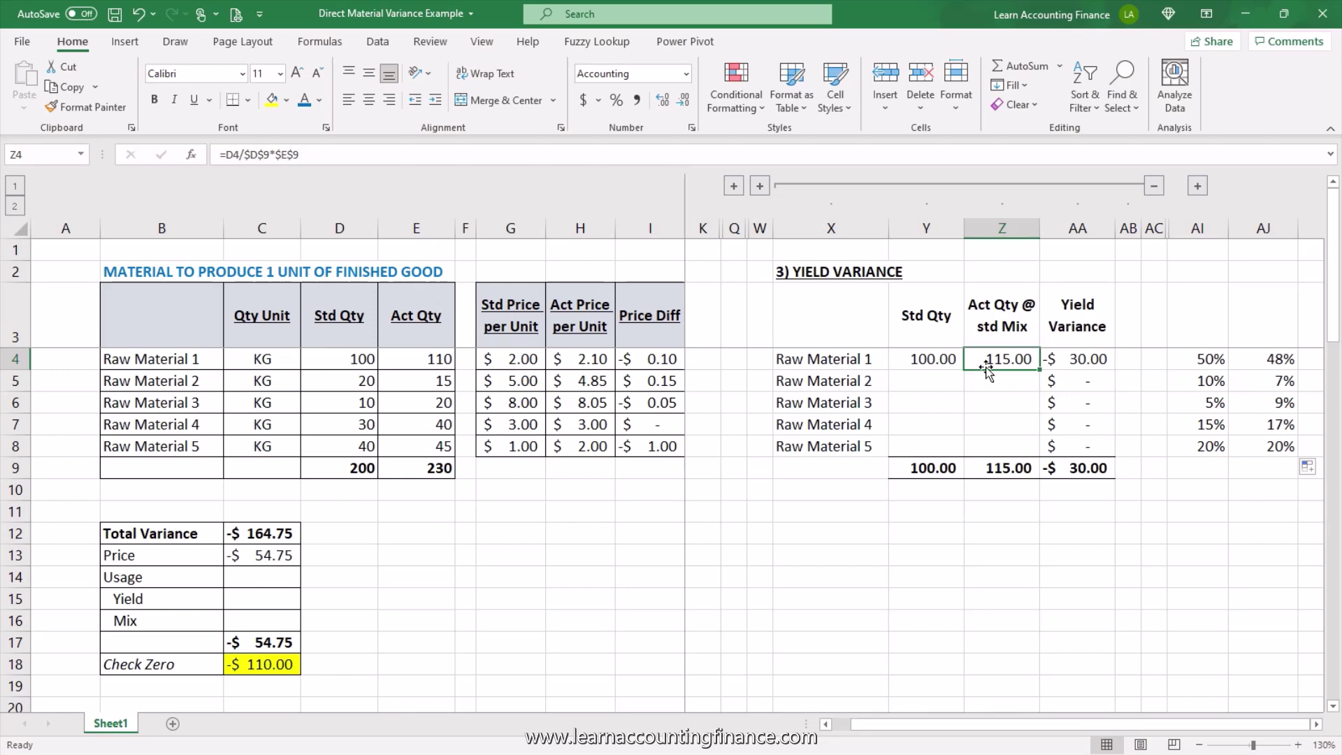
{"action": "double_click", "coordinate": [986, 367]}
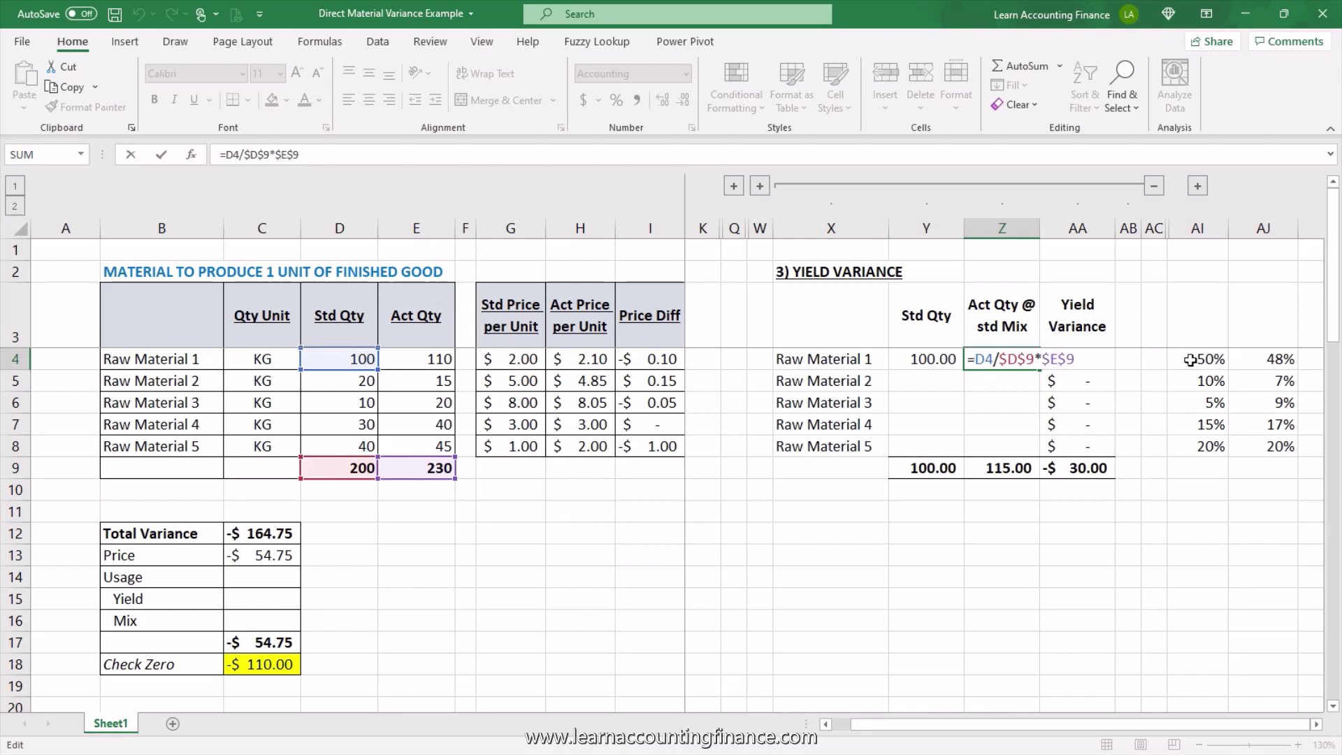
{"action": "key", "text": "ctrl+Return"}
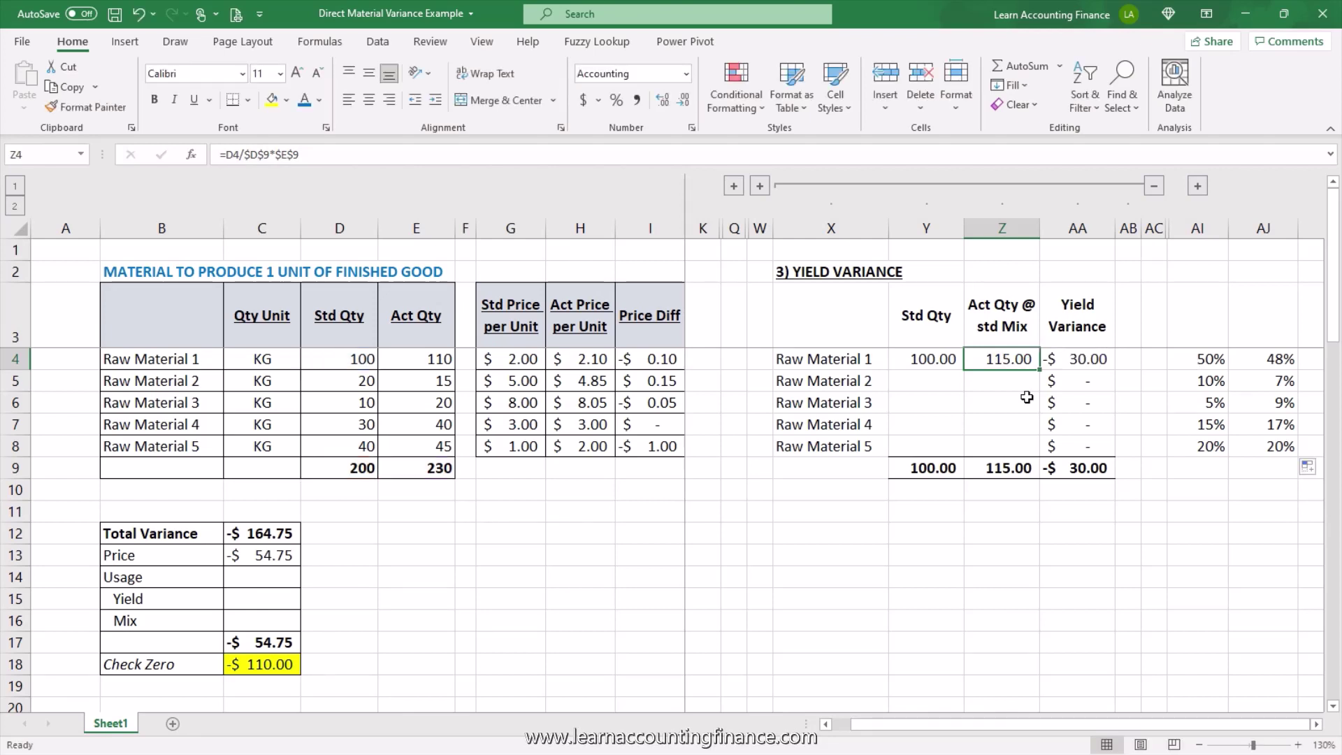
- Replace the formula in Z4 with total actual quantity times Raw Material 1's standard mix share, =E9*AI4
{"action": "type", "text": "="}
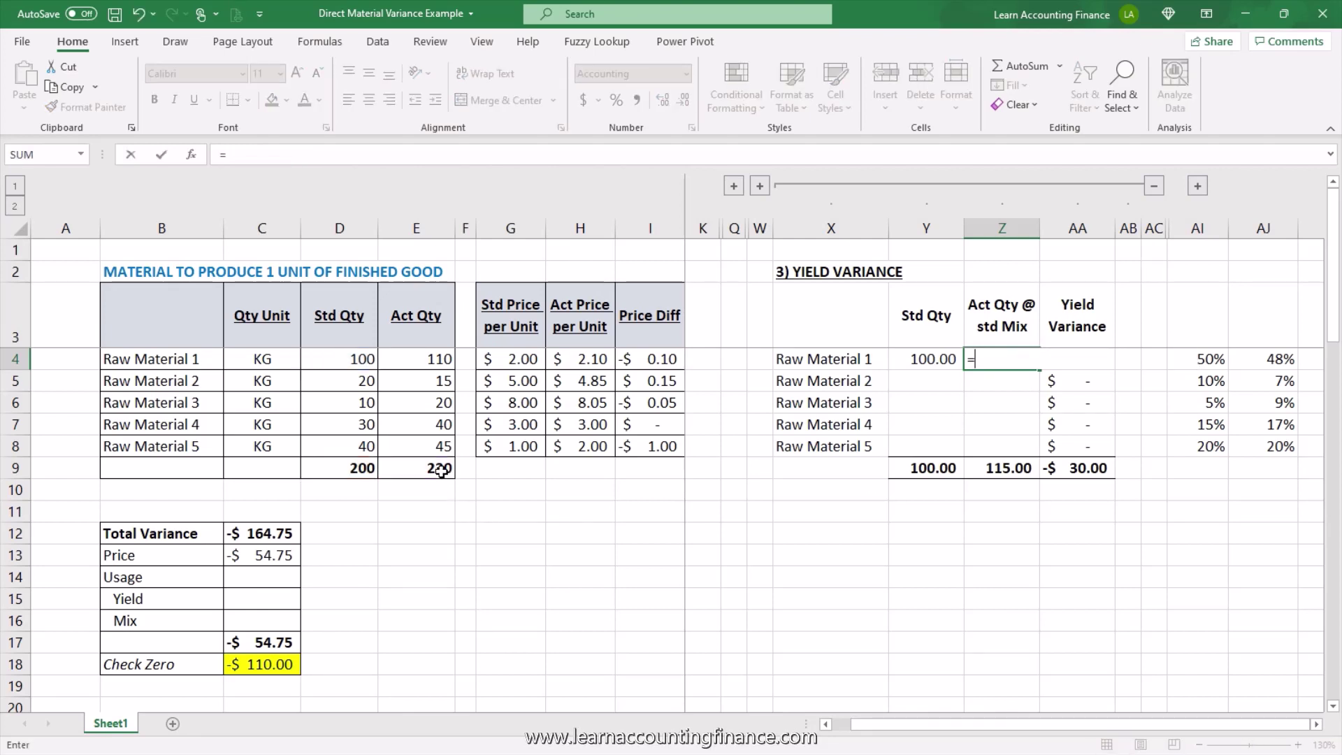
{"action": "left_click", "coordinate": [442, 469]}
{"action": "type", "text": "*"}
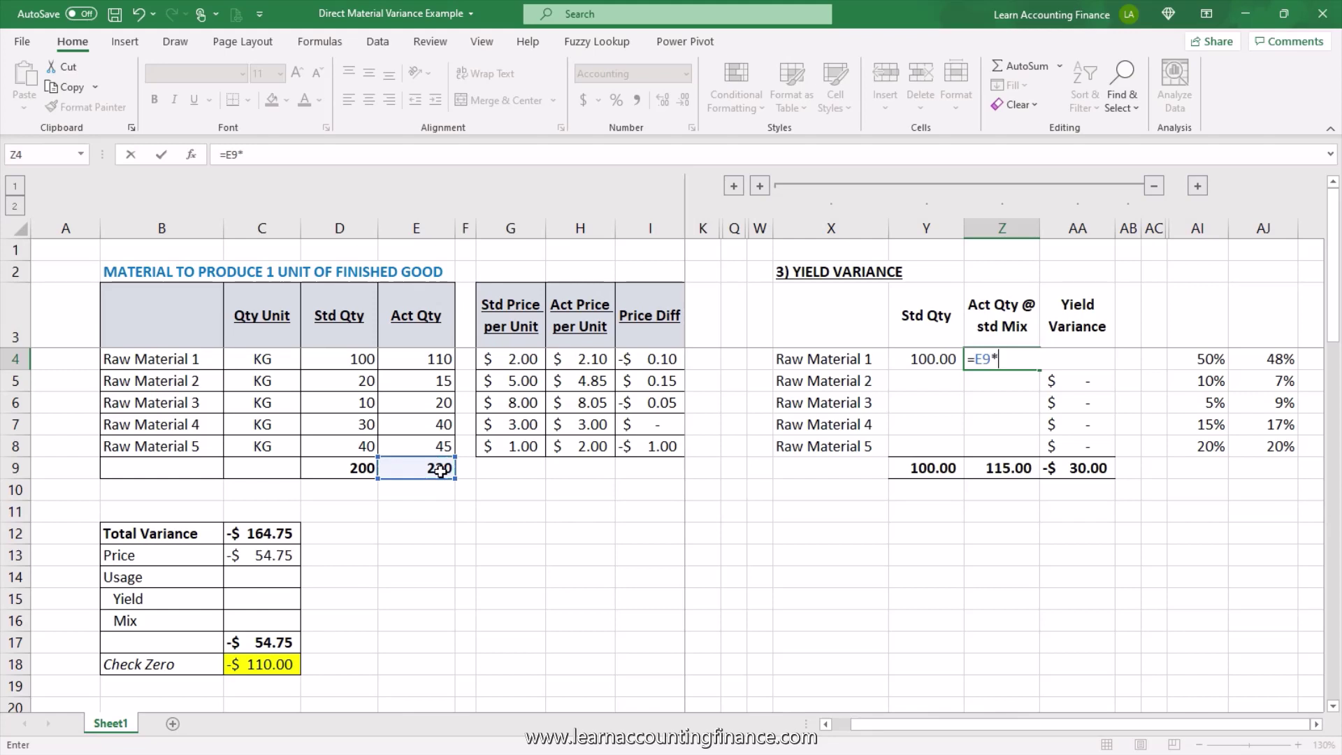
{"action": "left_click", "coordinate": [1201, 365]}
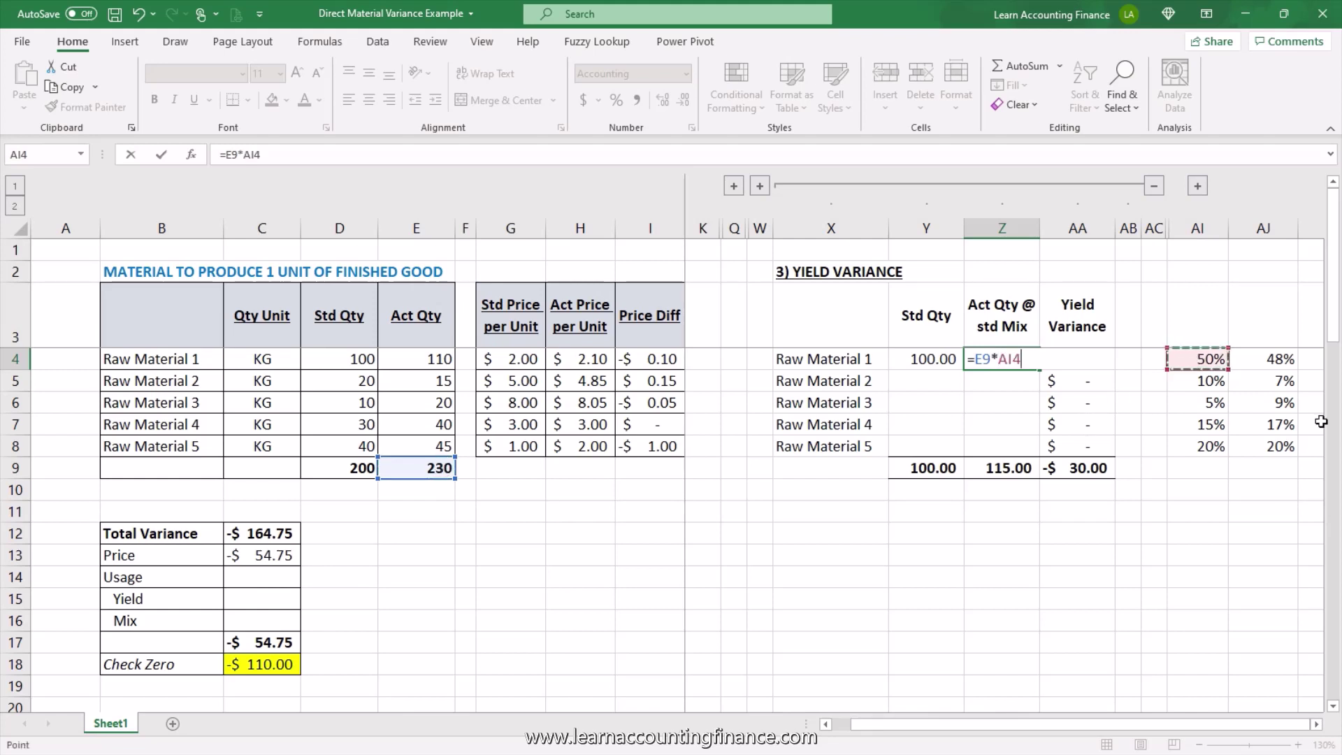
{"action": "key", "text": "Return"}
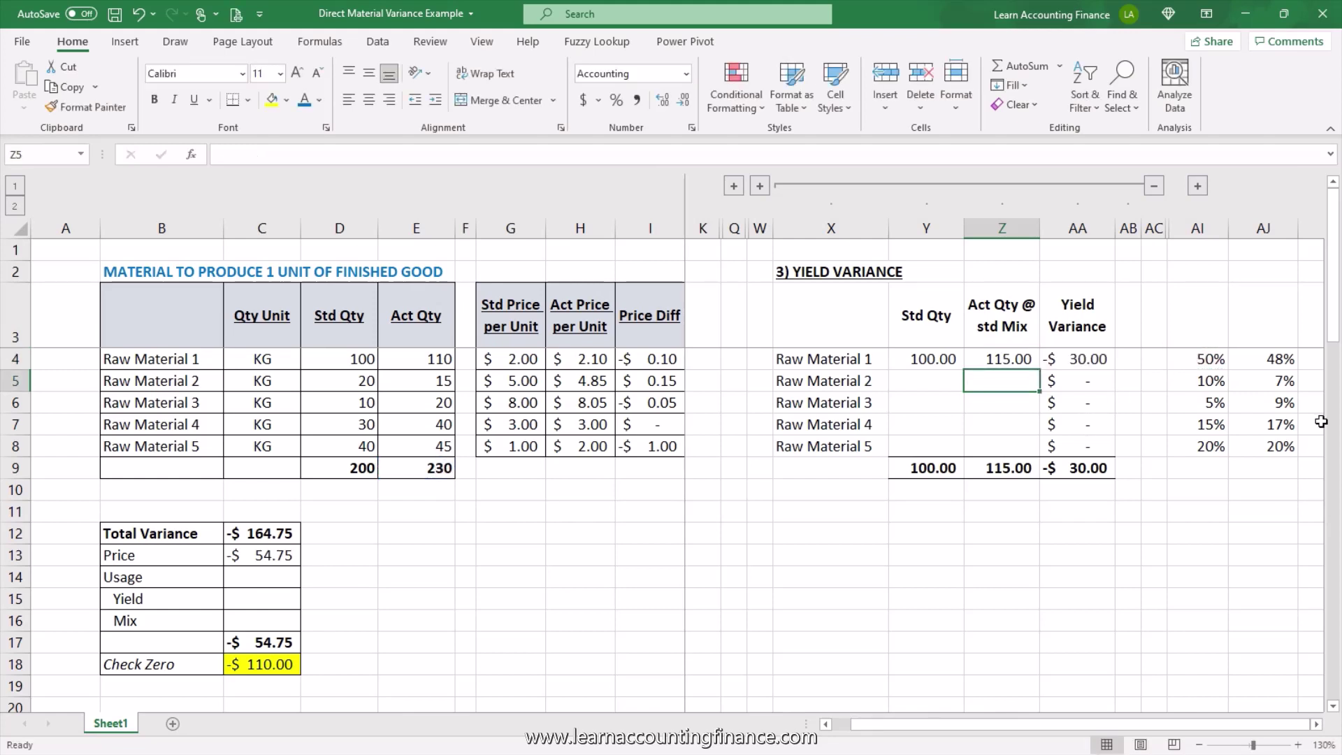
- Make the total actual quantity reference in Z4 absolute so the formula reads =$E$9*AI4
{"action": "left_click", "coordinate": [1024, 359]}
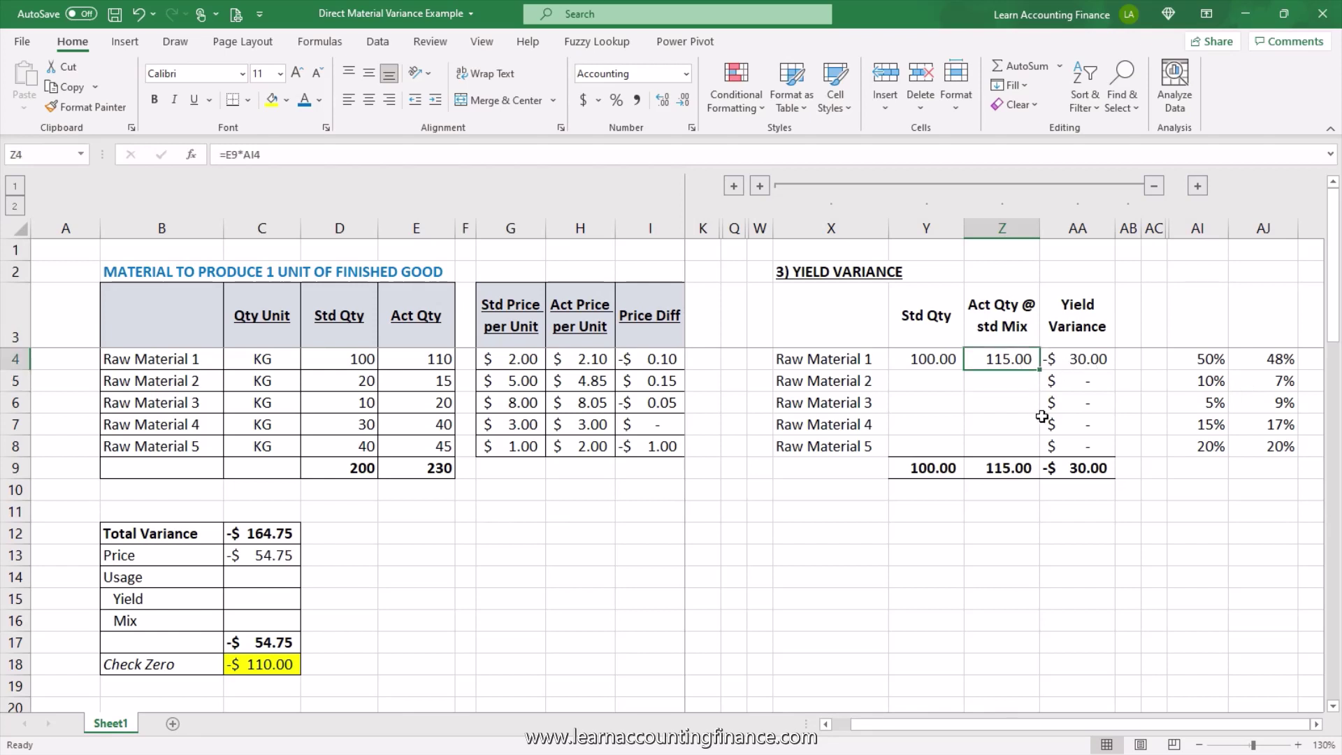
{"action": "left_click", "coordinate": [234, 154]}
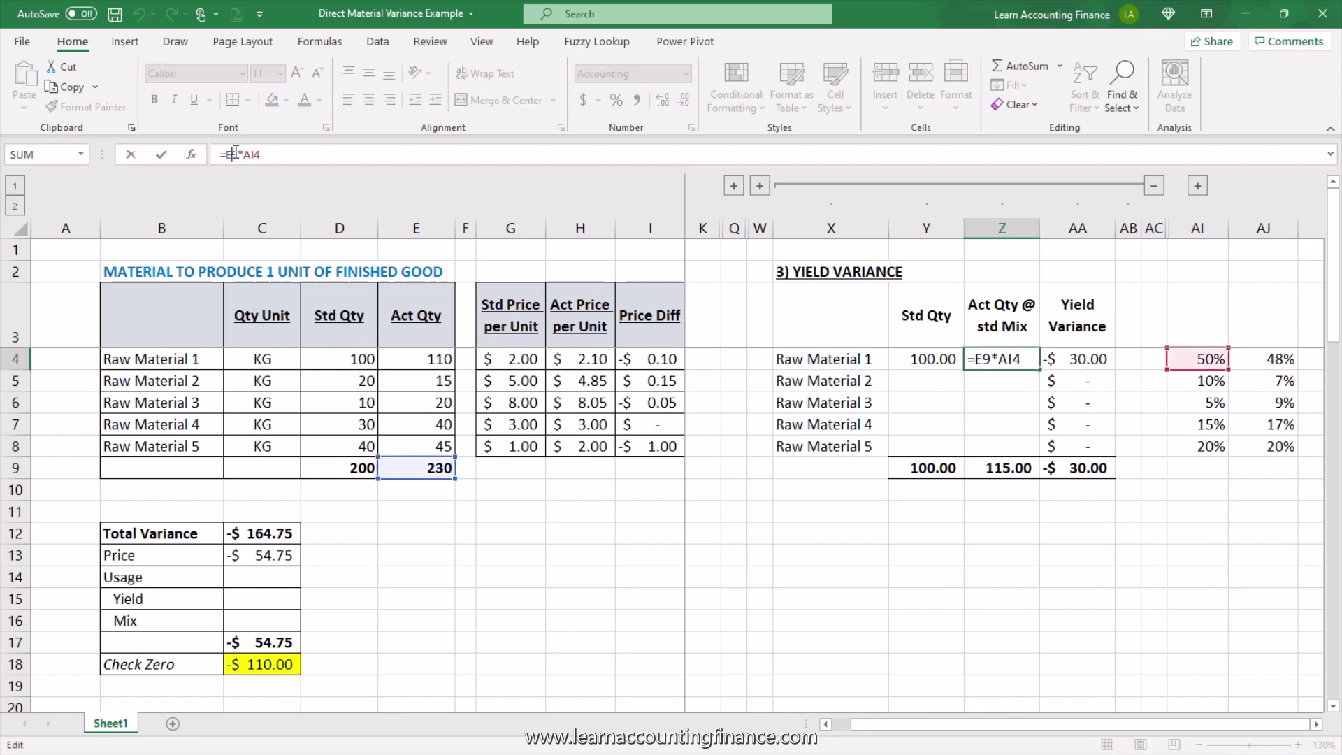
{"action": "key", "text": "F4"}
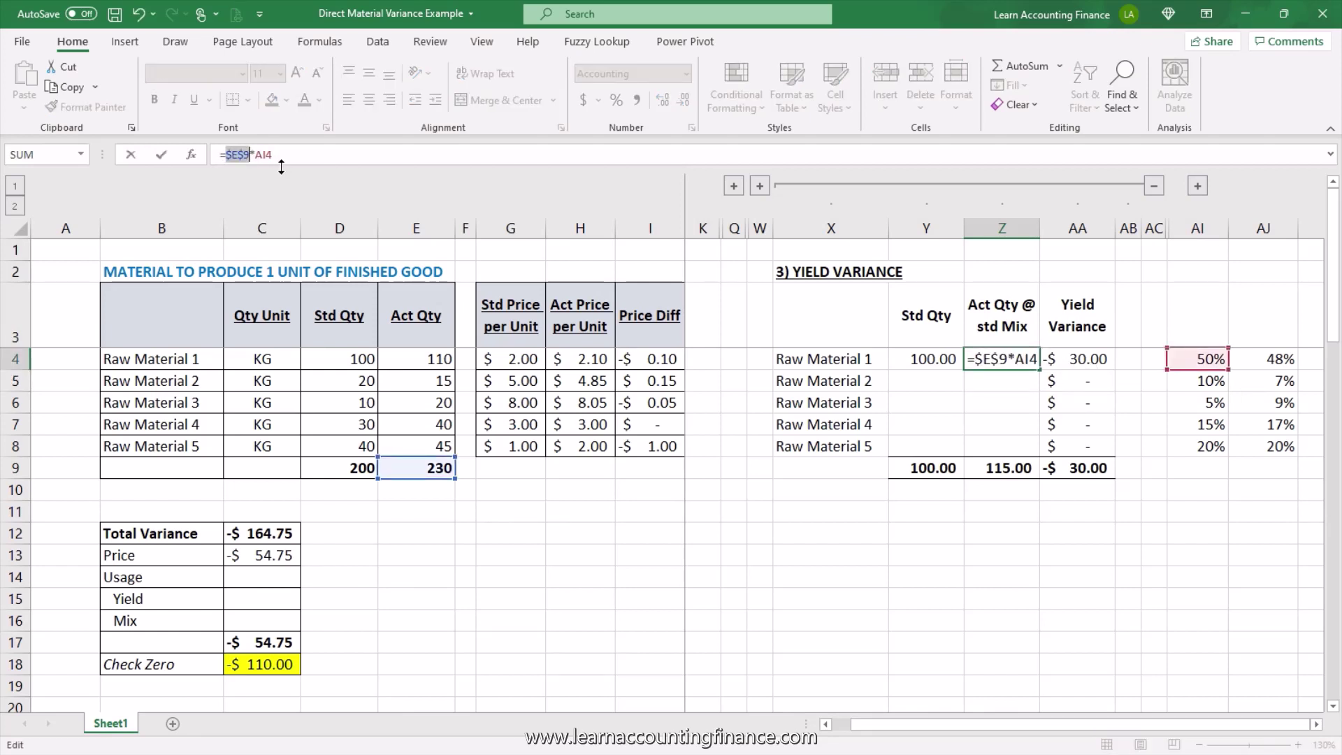
{"action": "key", "text": "Return"}
- Inspect Raw Material 1's yield variance formula in cell AA4
{"action": "left_click", "coordinate": [1077, 359]}
{"action": "type", "text": "=(Y4-Z4)*G4"}
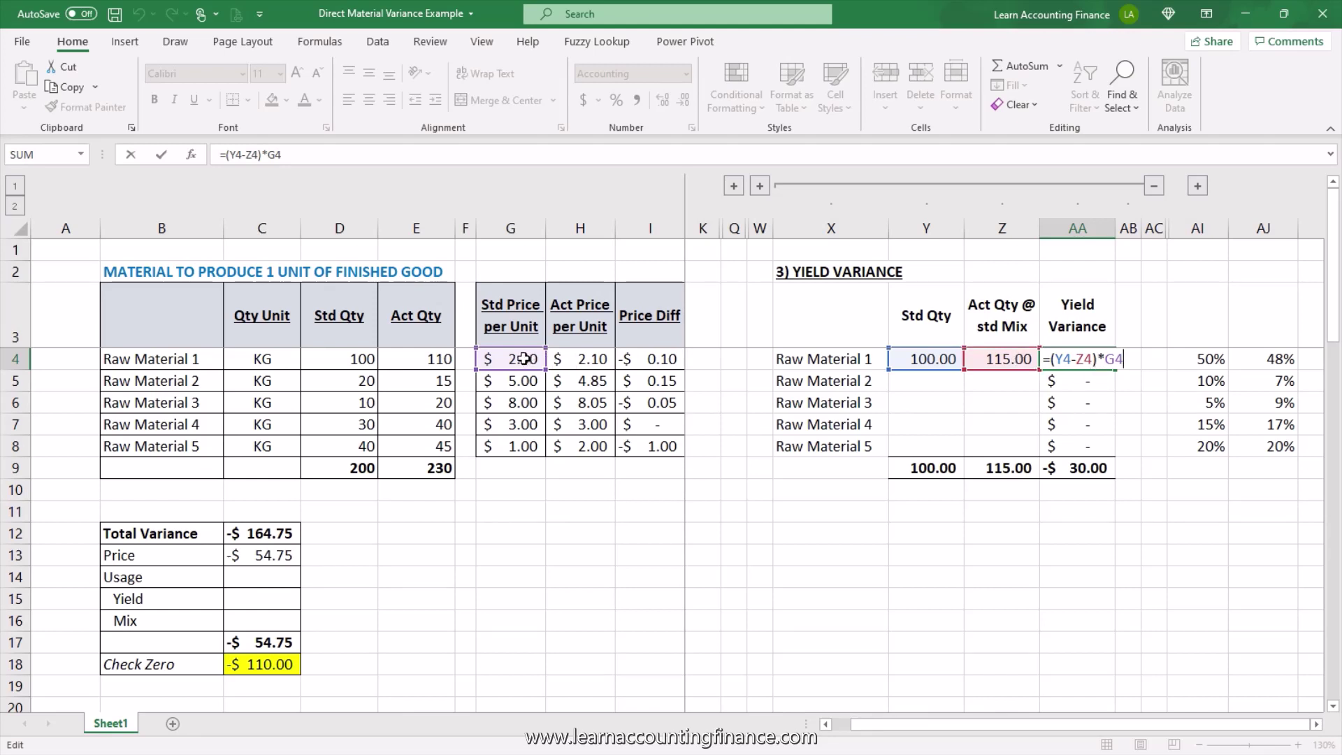
{"action": "key", "text": "Return"}
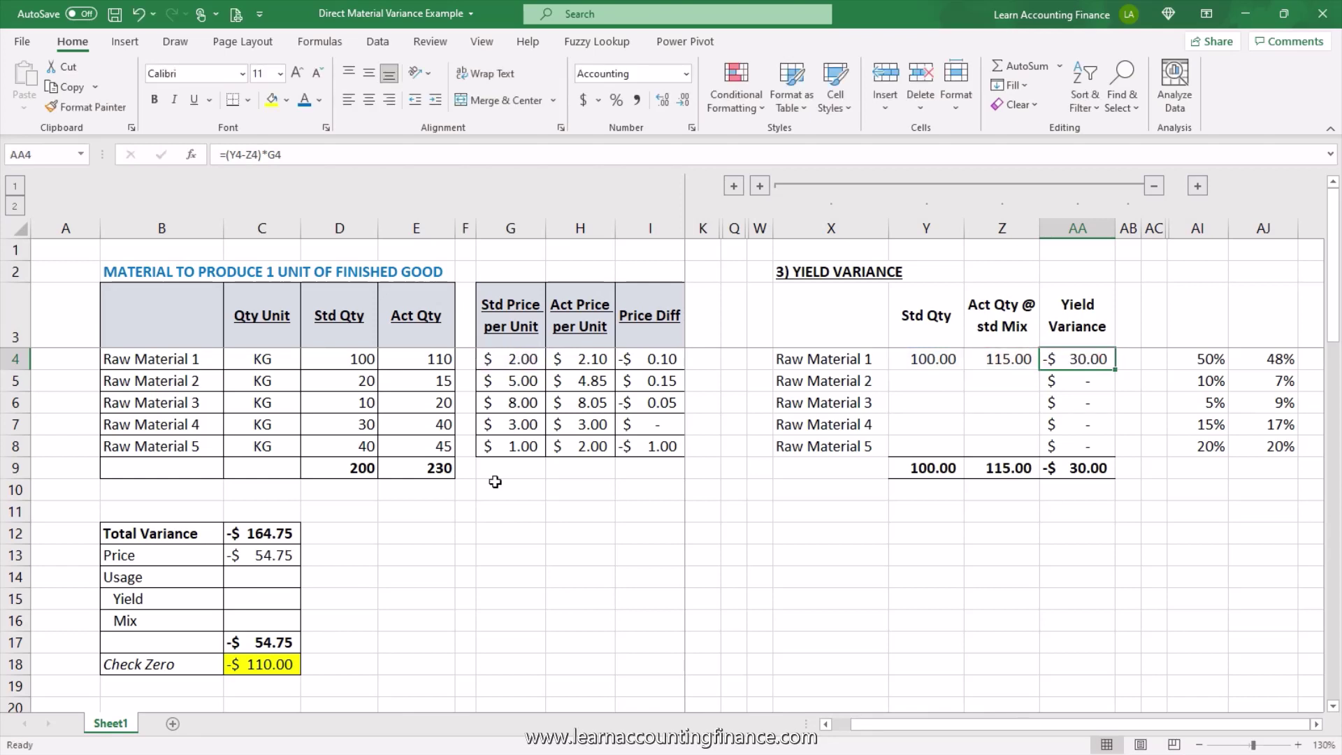
- Examine which unit price, standard or actual, applies to the Price and Usage variances by reviewing columns G and H
{"action": "left_click", "coordinate": [140, 575]}
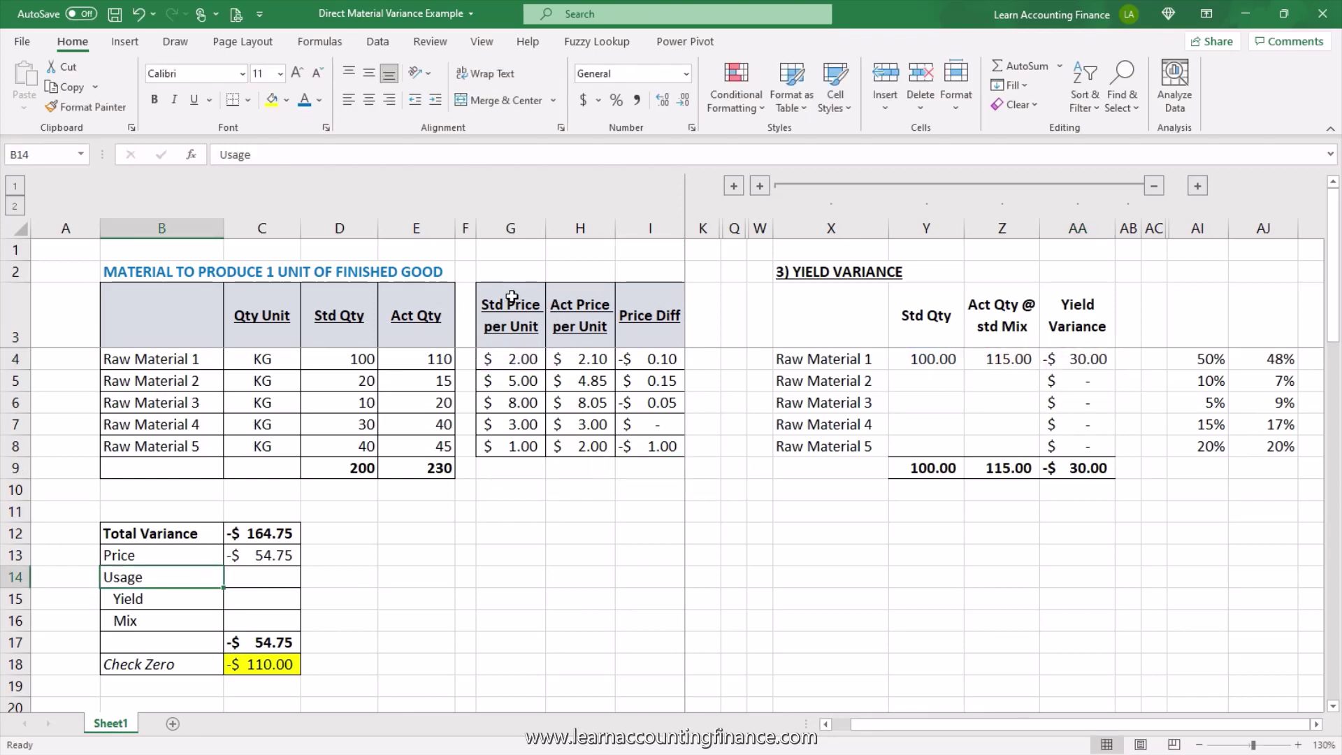
{"action": "left_click_drag", "start_coordinate": [512, 297], "coordinate": [575, 448]}
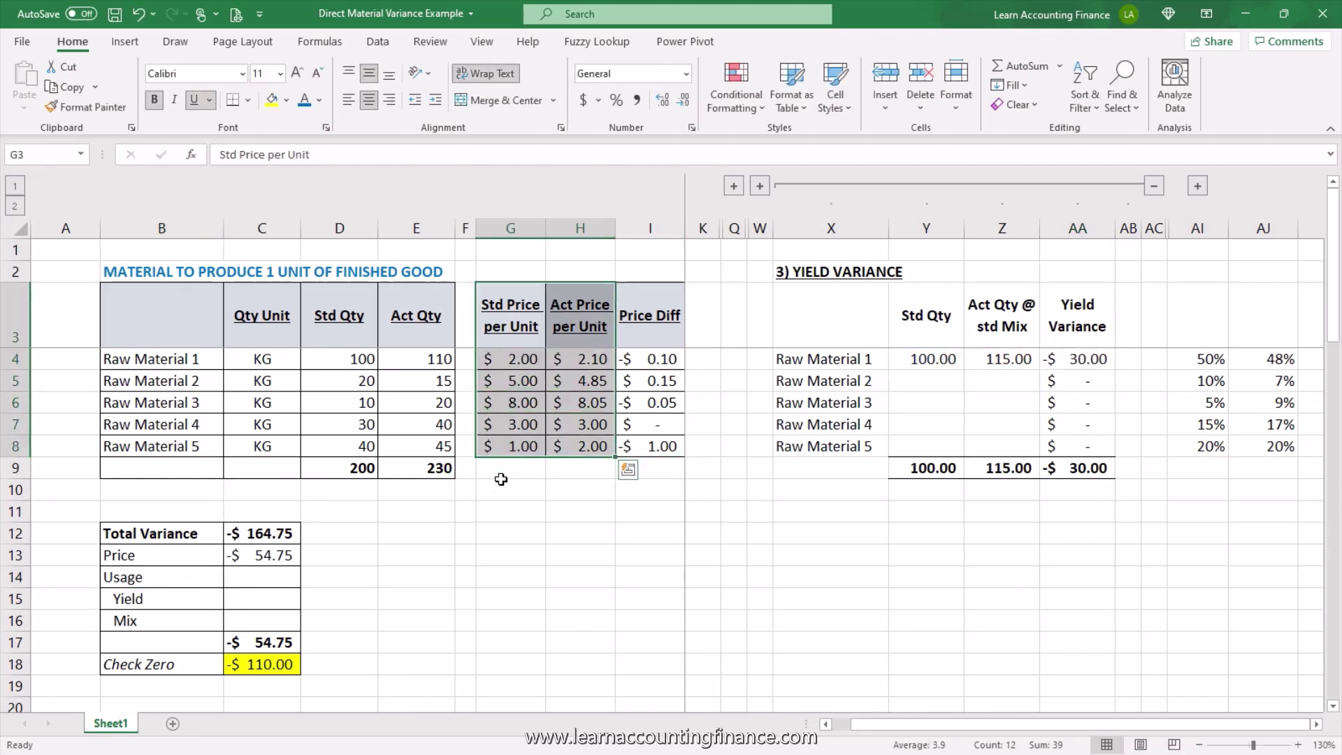
{"action": "left_click", "coordinate": [508, 288]}
{"action": "left_click_drag", "start_coordinate": [508, 288], "coordinate": [527, 475]}
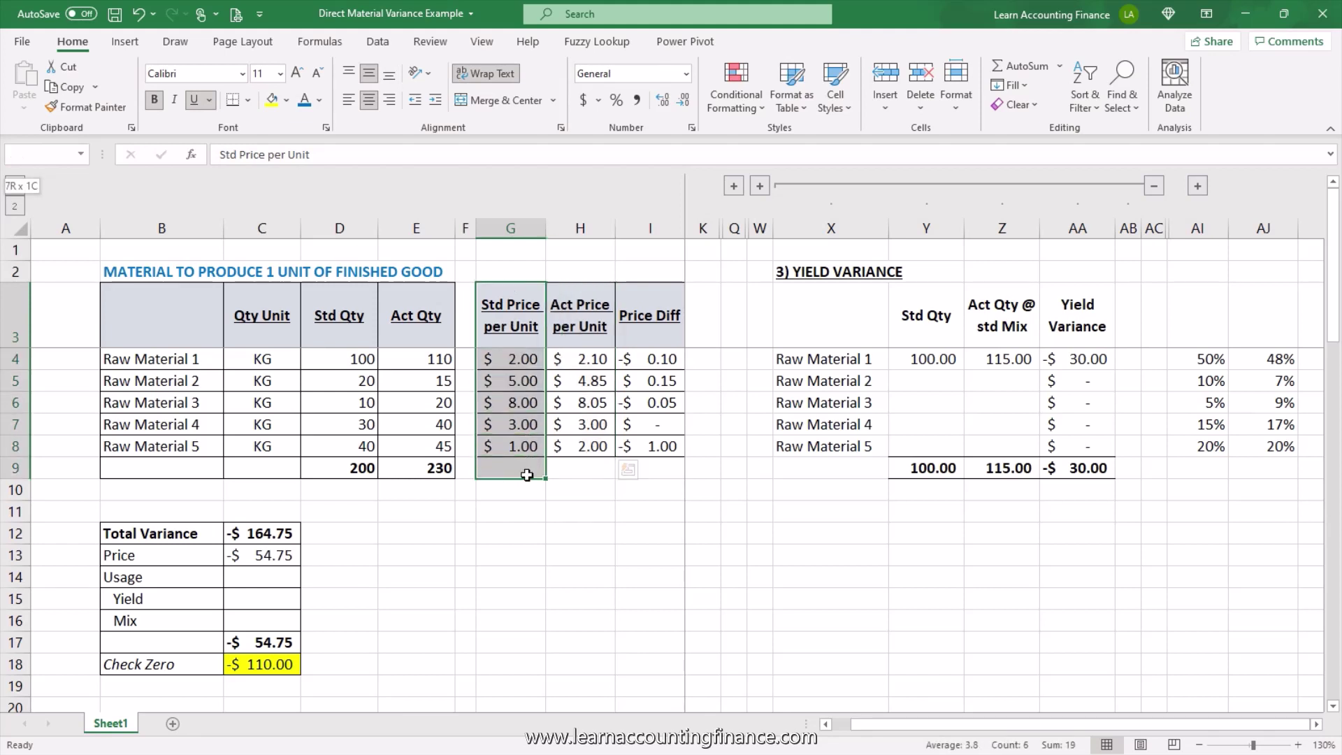
{"action": "left_click_drag", "start_coordinate": [594, 314], "coordinate": [590, 461]}
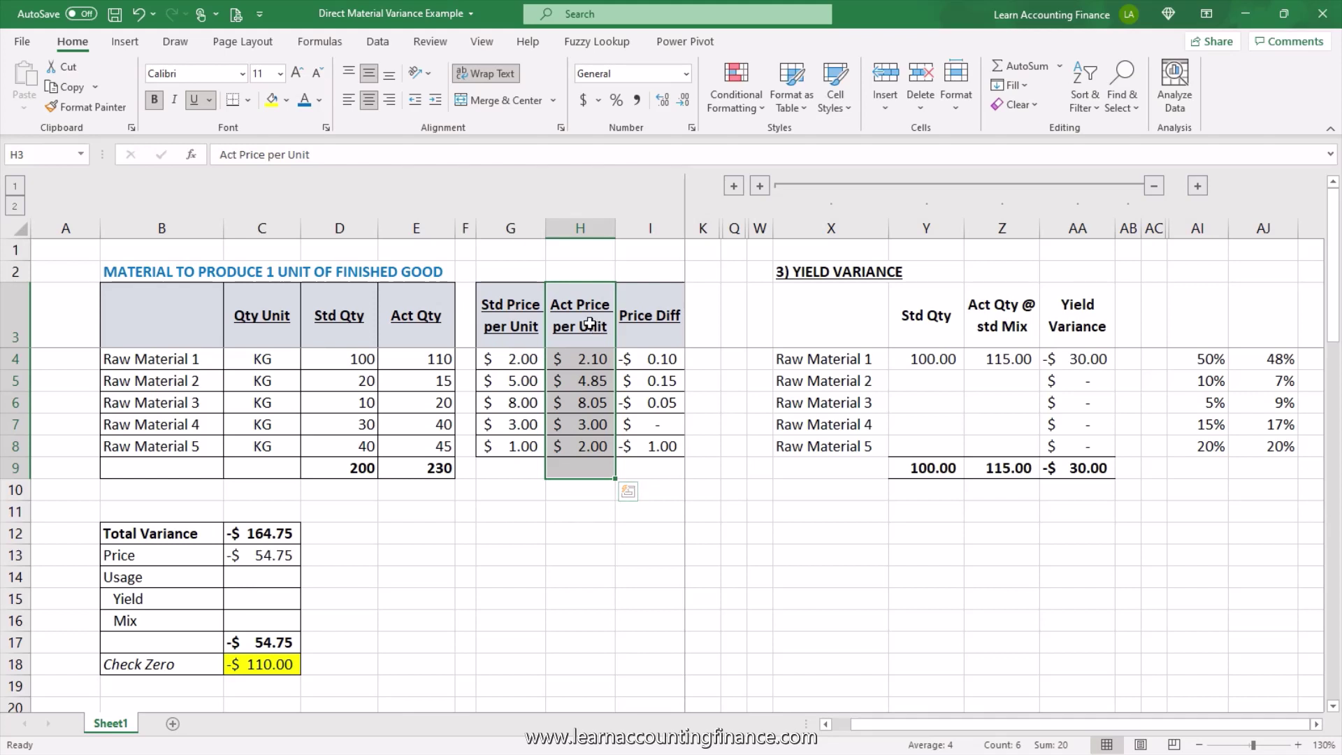
{"action": "left_click", "coordinate": [158, 560]}
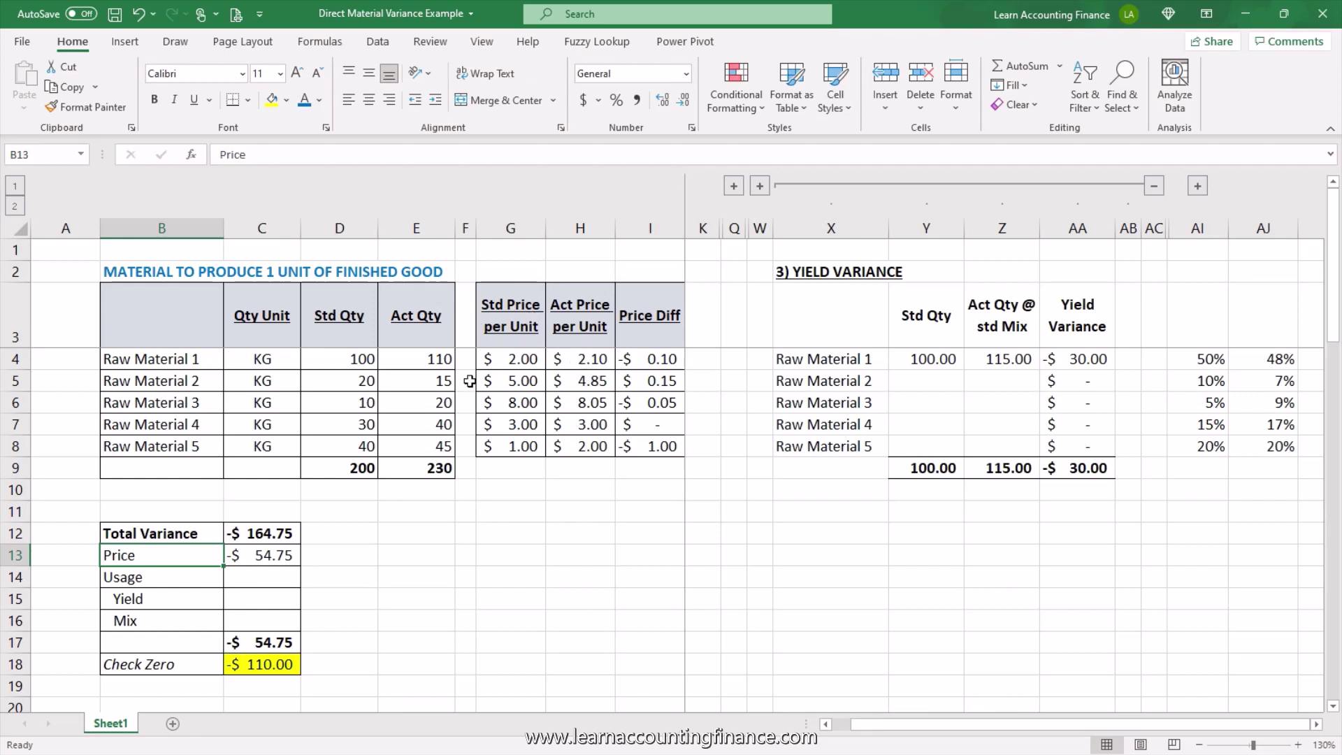
{"action": "left_click", "coordinate": [177, 575]}
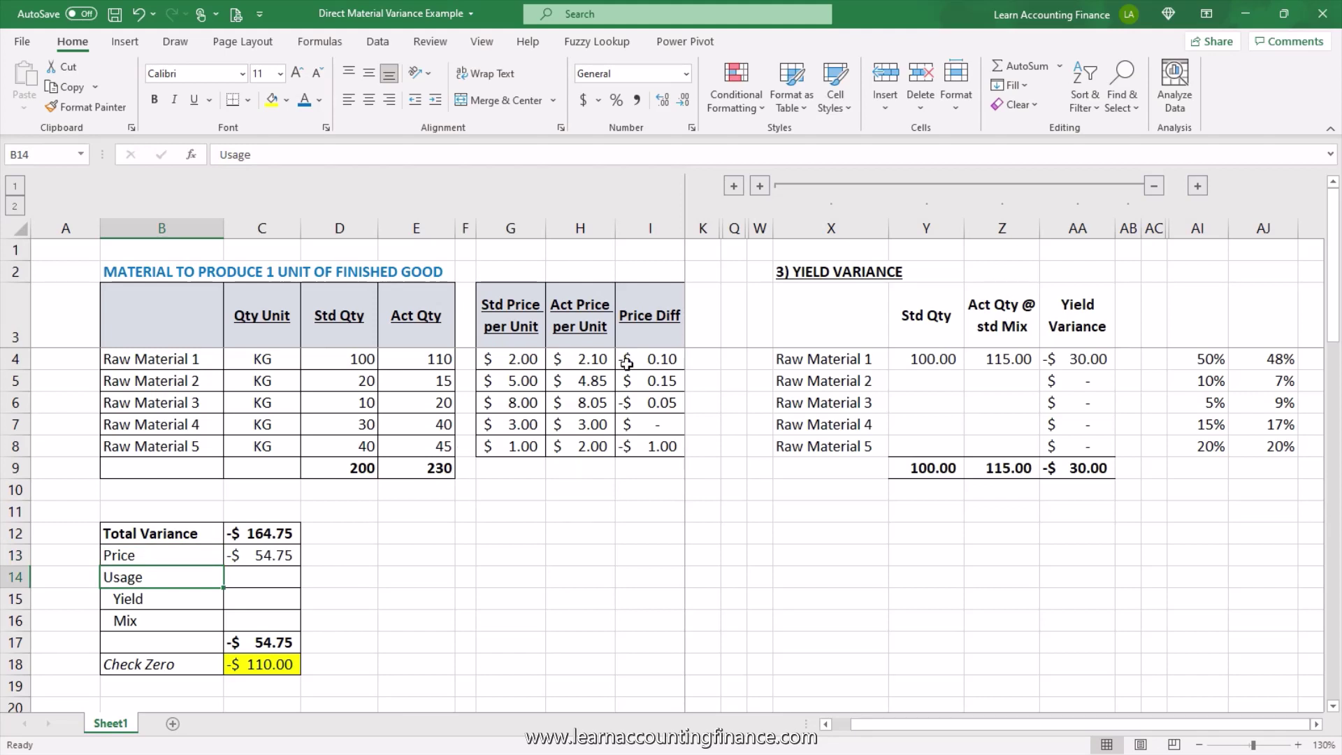
{"action": "left_click_drag", "start_coordinate": [535, 309], "coordinate": [533, 470]}
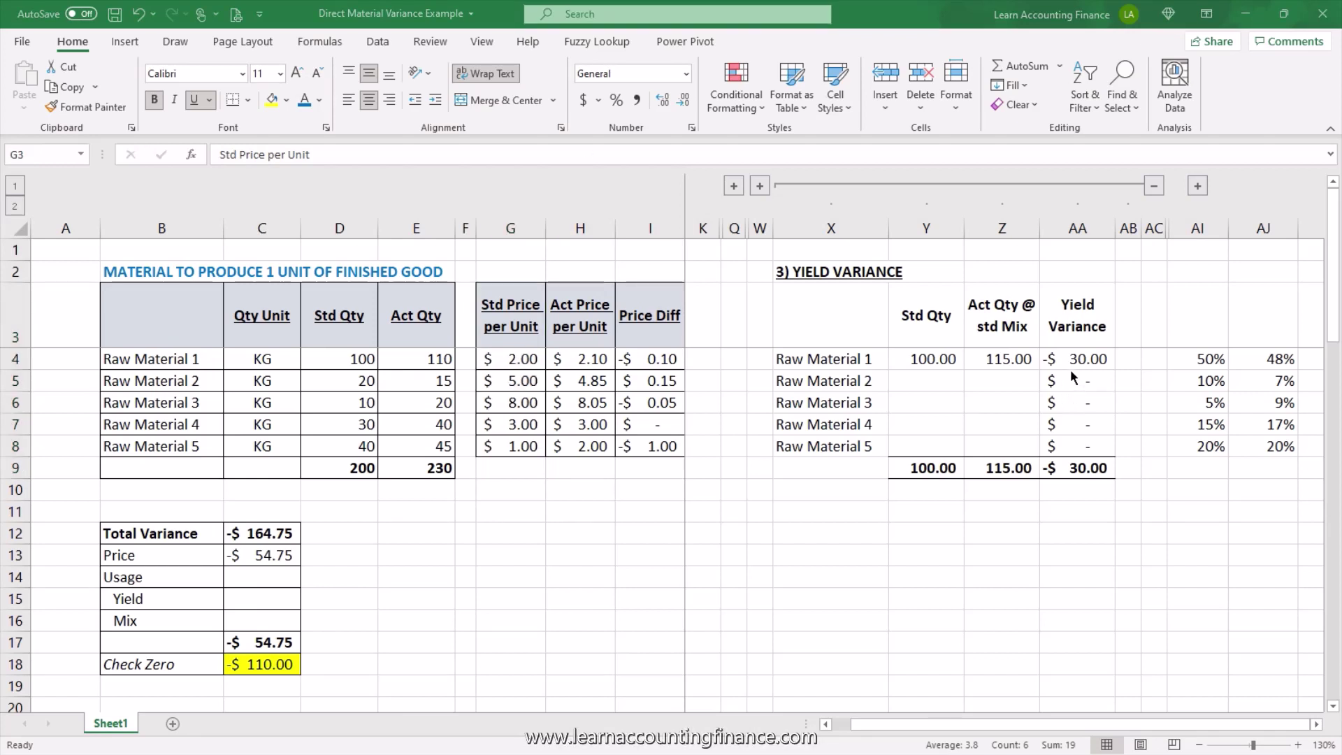
- Fill the standard quantity, actual quantity at standard mix and yield variance formulas in Y4:AA4 down to row 8
{"action": "left_click_drag", "start_coordinate": [933, 359], "coordinate": [1041, 451]}
{"action": "left_click", "coordinate": [1098, 379]}
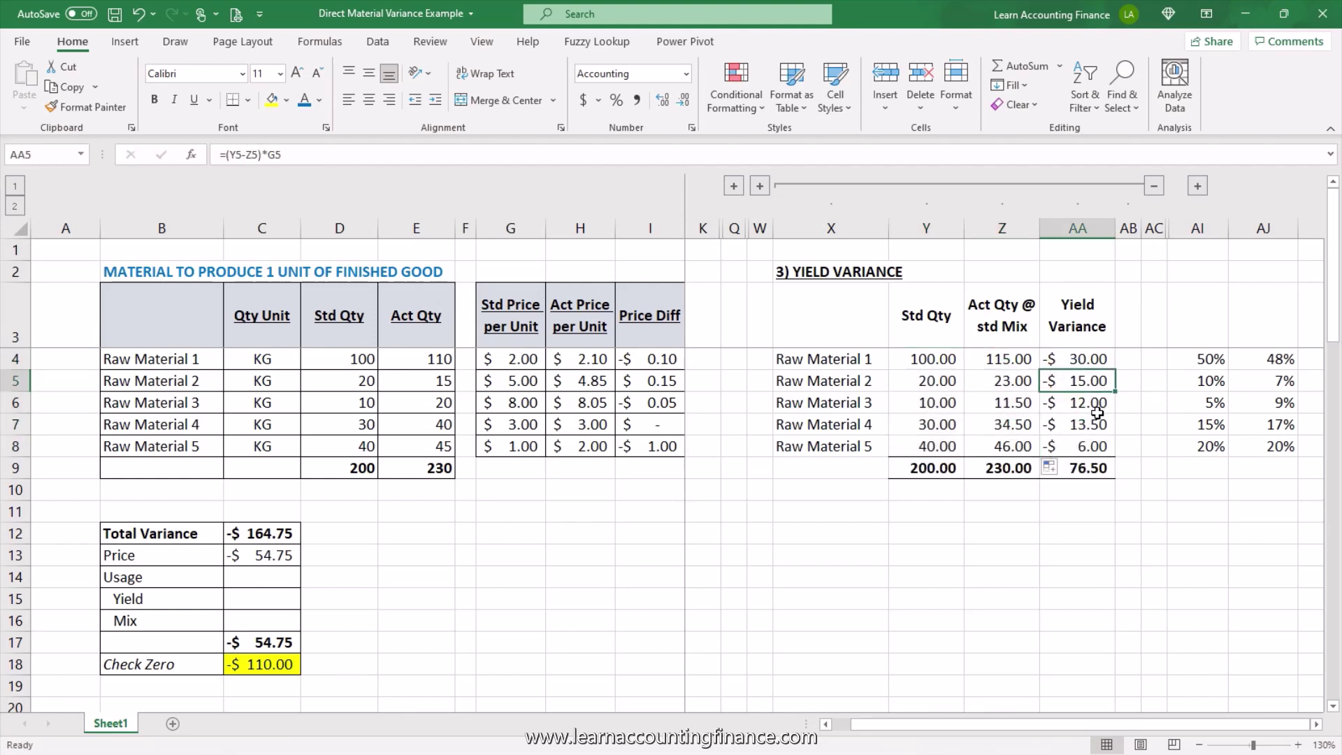
{"action": "left_click", "coordinate": [1090, 467]}
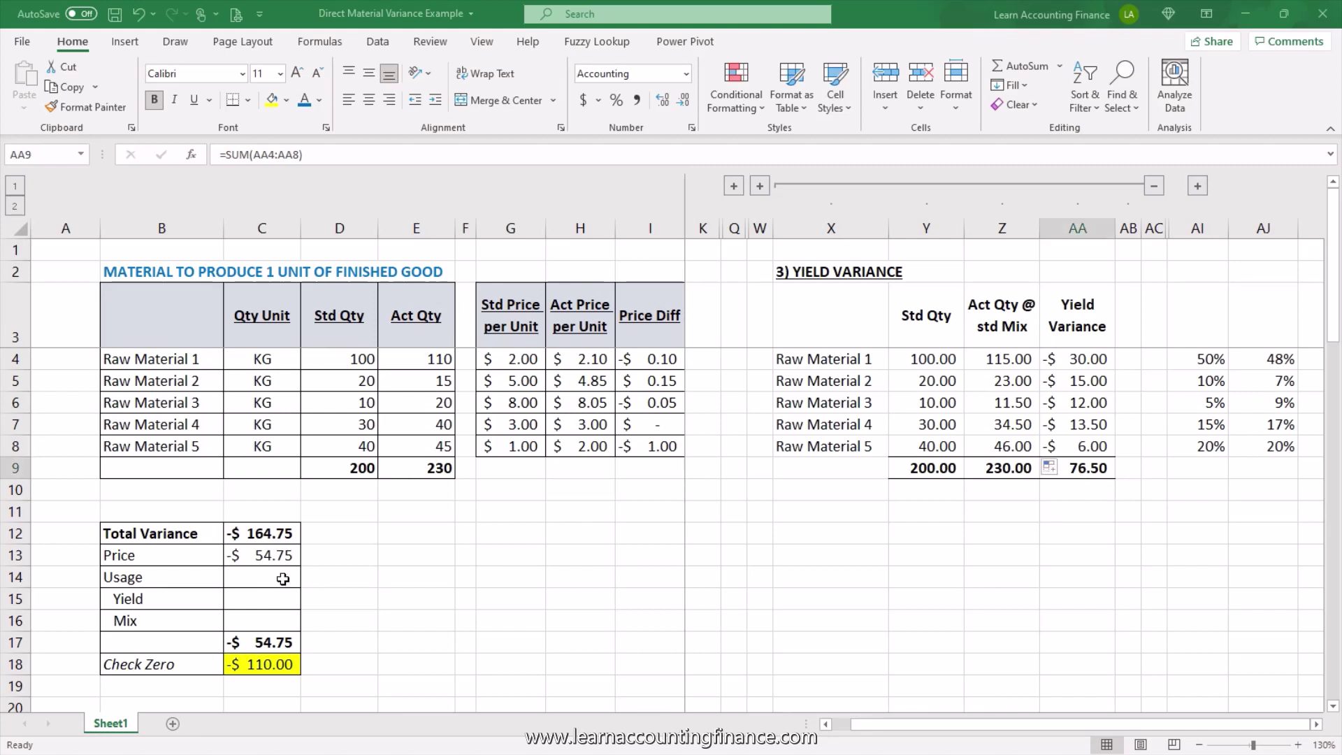
- Link the Yield line of the summary in C15 to the total yield variance in AA9
{"action": "left_click", "coordinate": [272, 601]}
{"action": "type", "text": "="}
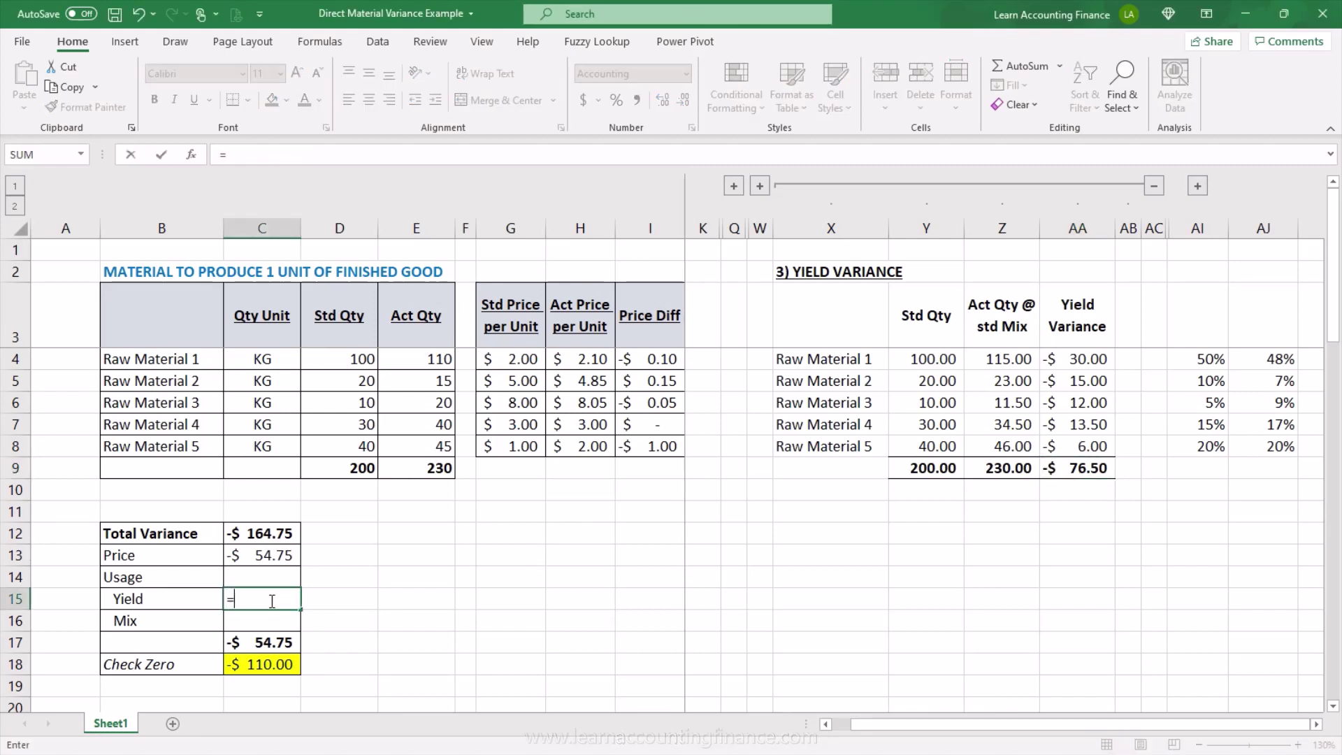
{"action": "left_click", "coordinate": [1080, 468]}
{"action": "key", "text": "Return"}
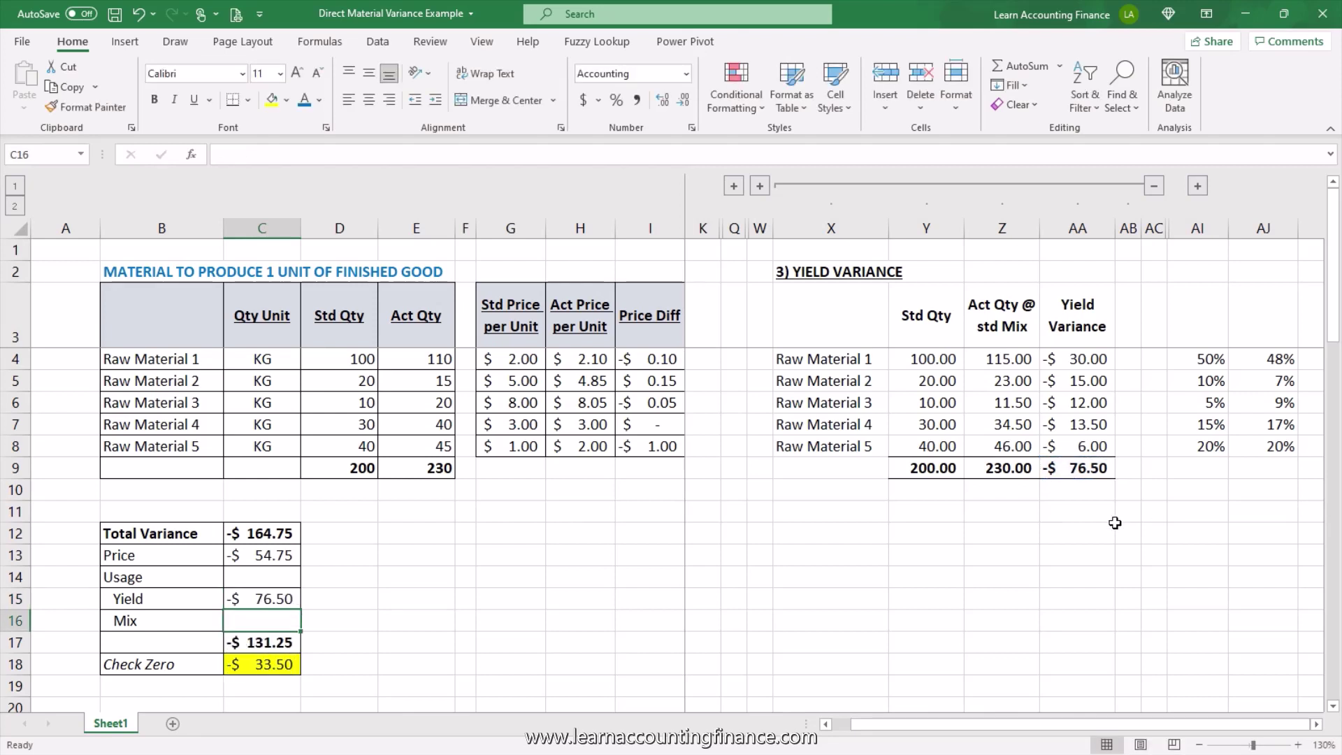
{"action": "left_click", "coordinate": [285, 669]}
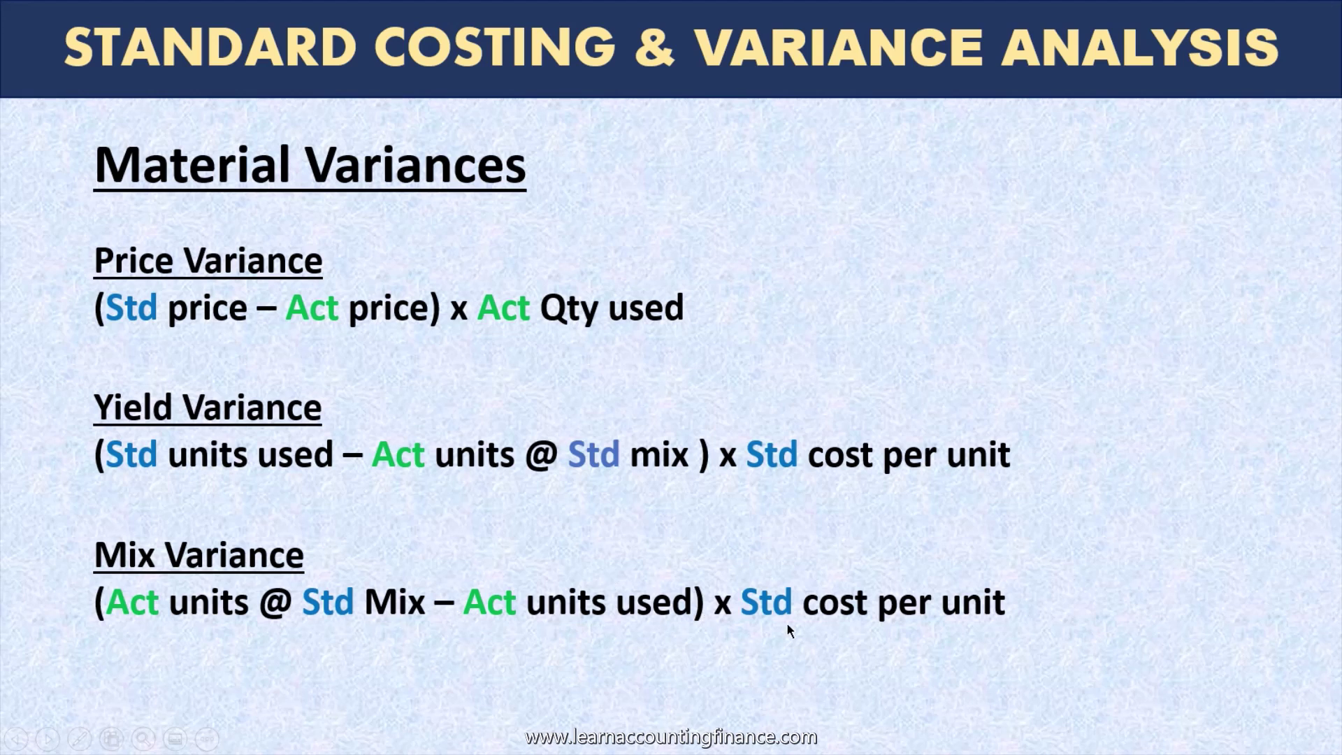
- Switch back to the Excel workbook and expand the yield variance columns to review the actual quantities at standard mix
{"action": "key", "text": "alt+Tab"}
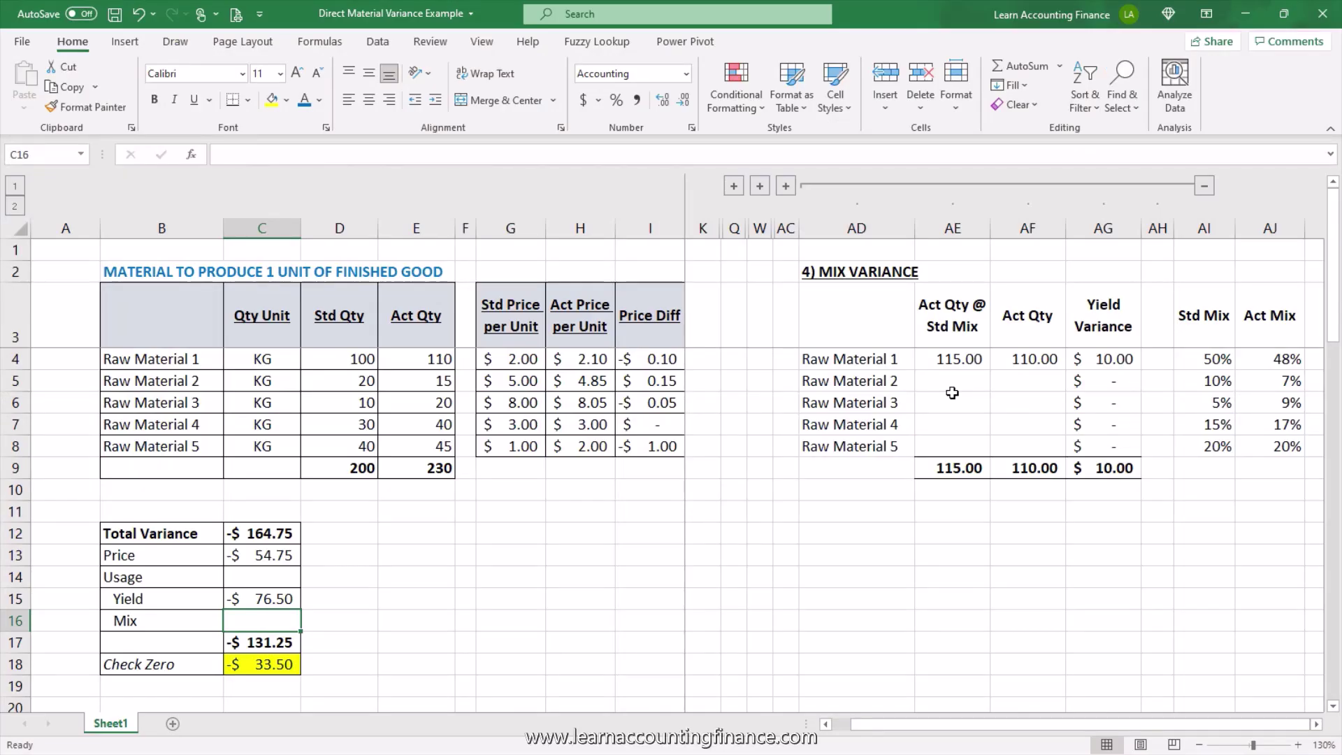
{"action": "left_click", "coordinate": [945, 359]}
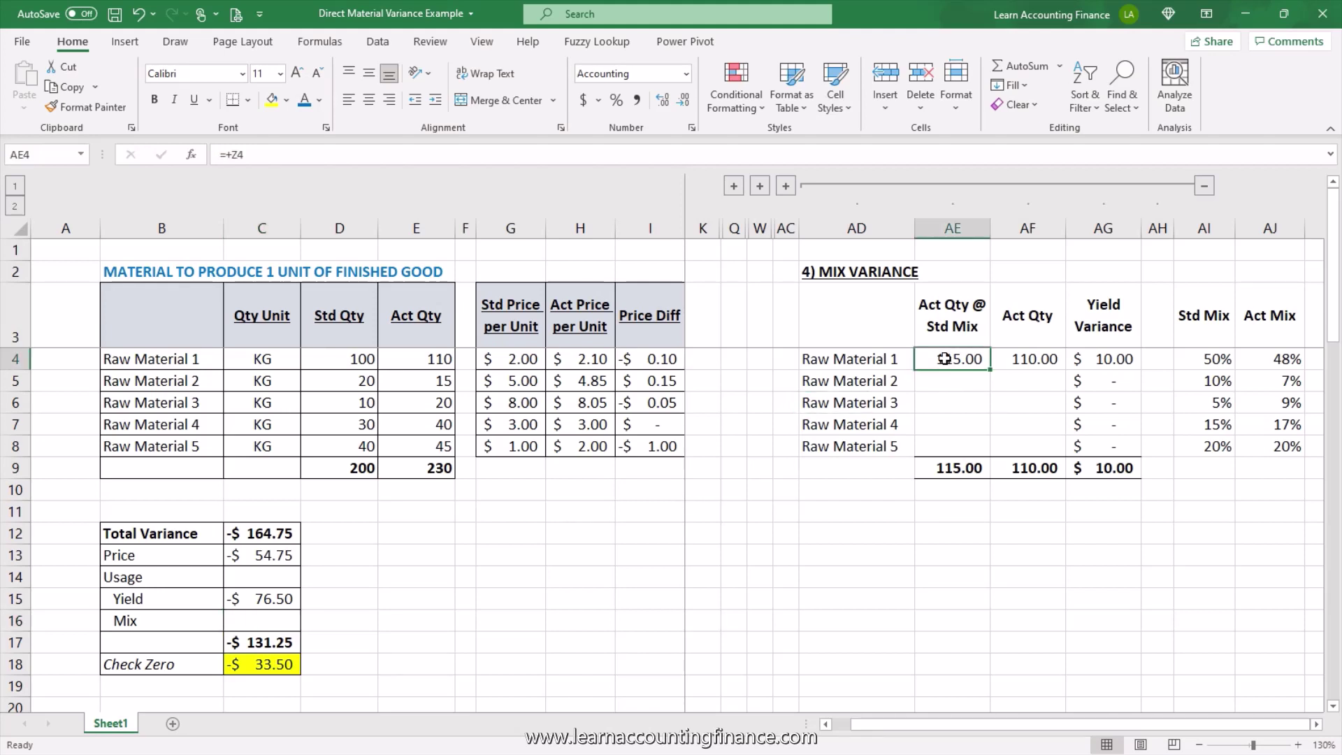
{"action": "left_click", "coordinate": [786, 186]}
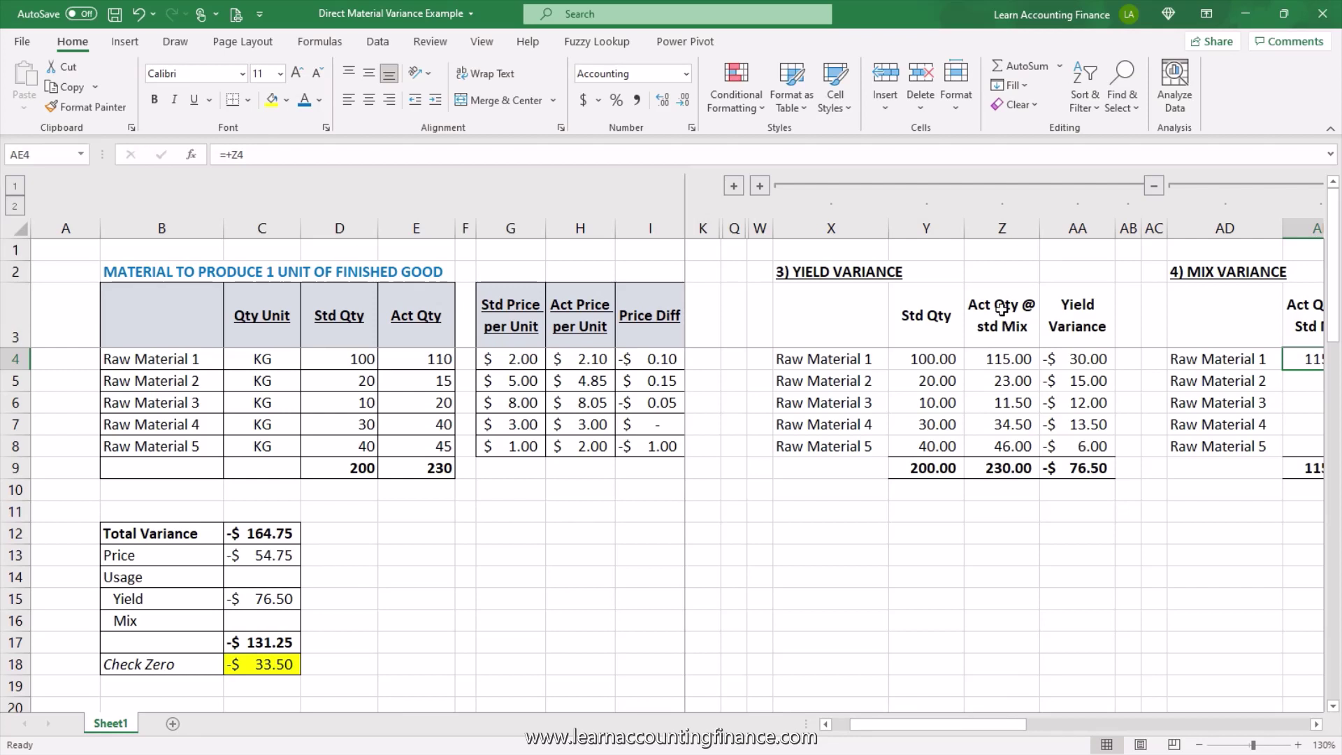
{"action": "left_click_drag", "start_coordinate": [1003, 325], "coordinate": [993, 470]}
{"action": "left_click", "coordinate": [1316, 724]}
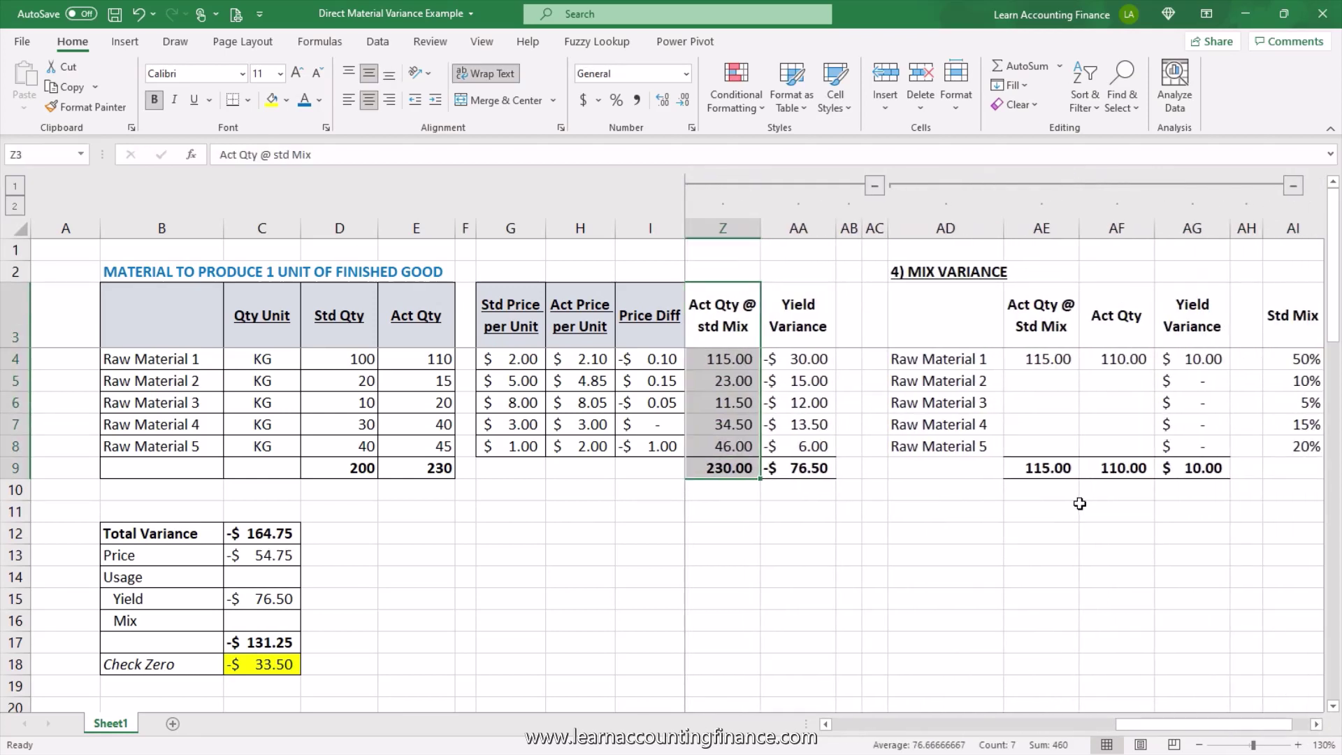
- Fill Raw Material 1's actual quantity at standard mix in AE4 down to AE8 in the mix variance table
{"action": "left_click", "coordinate": [1031, 361]}
{"action": "key", "text": "Right"}
{"action": "key", "text": "Right"}
{"action": "left_click", "coordinate": [1077, 369]}
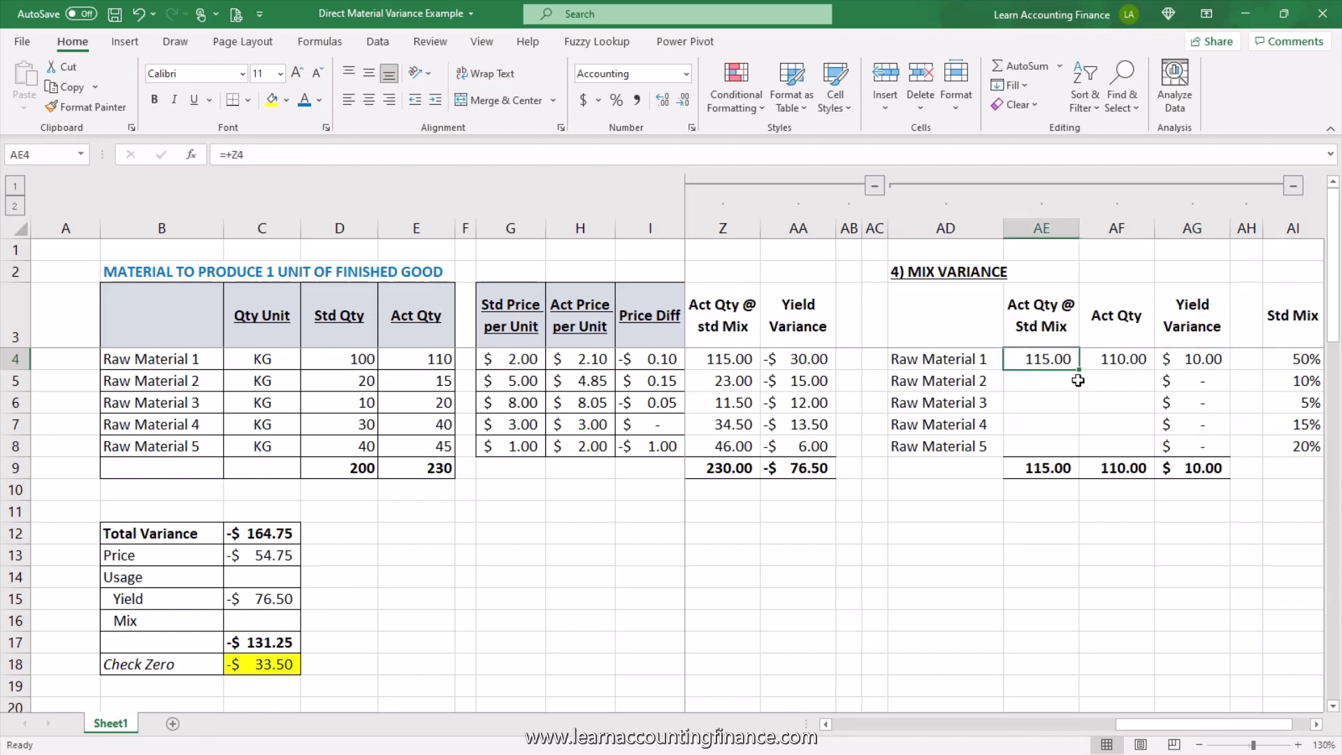
{"action": "left_click_drag", "start_coordinate": [1078, 370], "coordinate": [1071, 451]}
- Fill Raw Material 1's actual quantity formula in AF4 down to AF8 in the mix variance table
{"action": "left_click", "coordinate": [1137, 355]}
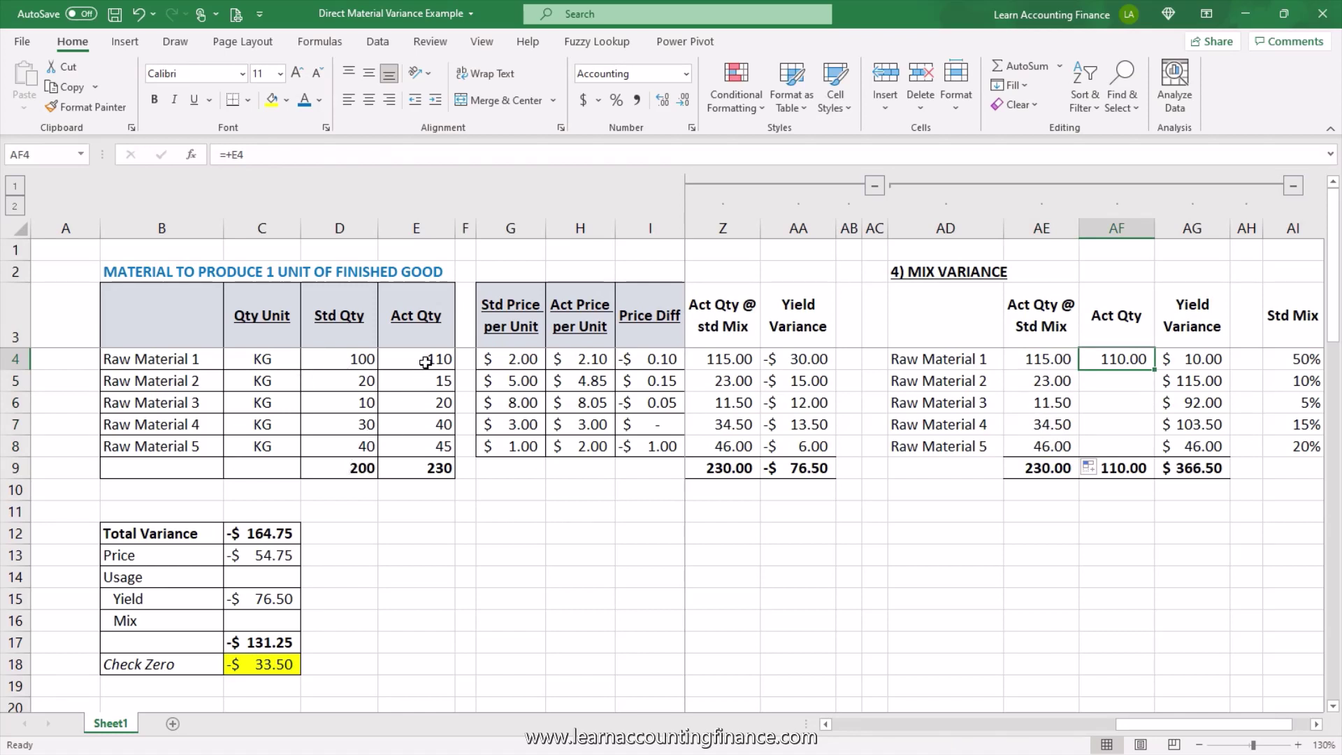
{"action": "left_click_drag", "start_coordinate": [425, 362], "coordinate": [422, 468]}
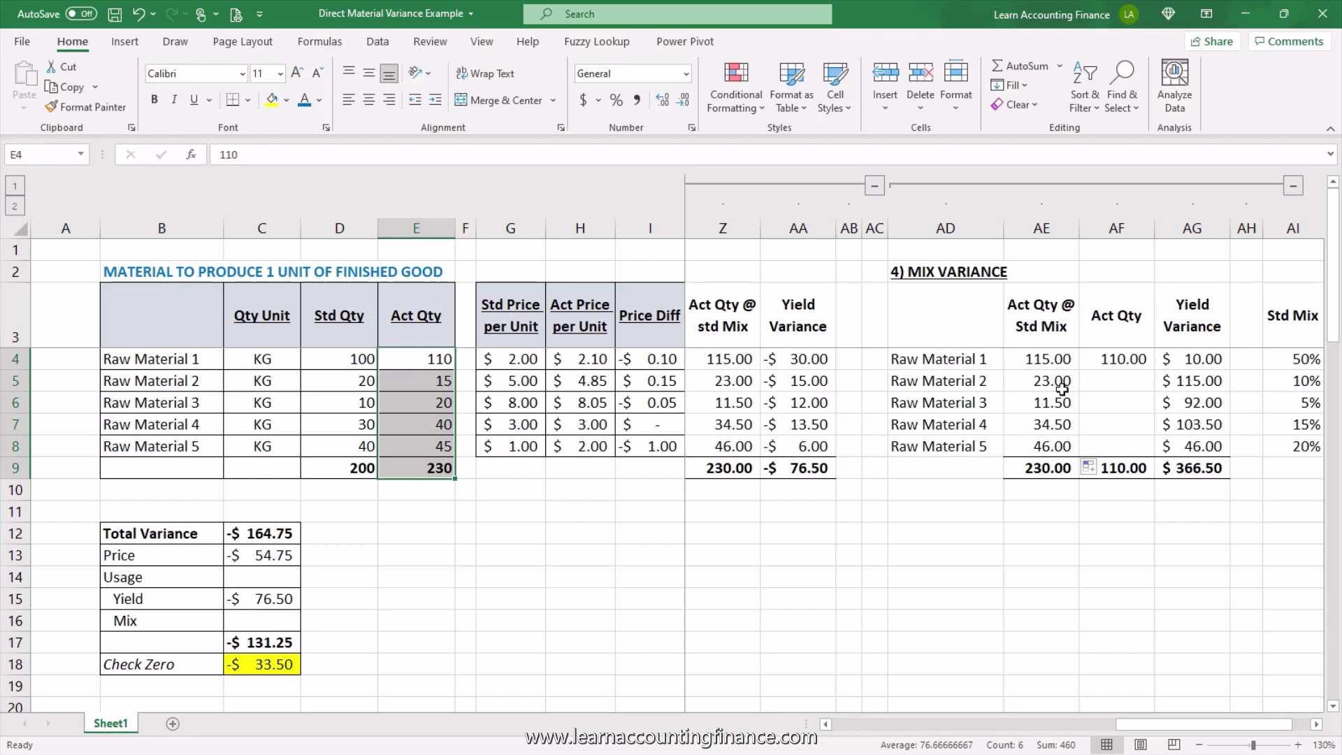
{"action": "left_click", "coordinate": [1118, 359]}
{"action": "left_click_drag", "start_coordinate": [1154, 370], "coordinate": [1130, 452]}
- Inspect Raw Material 1's mix variance formula in AG4 and the cells it references, leaving it as is
{"action": "left_click", "coordinate": [1195, 358]}
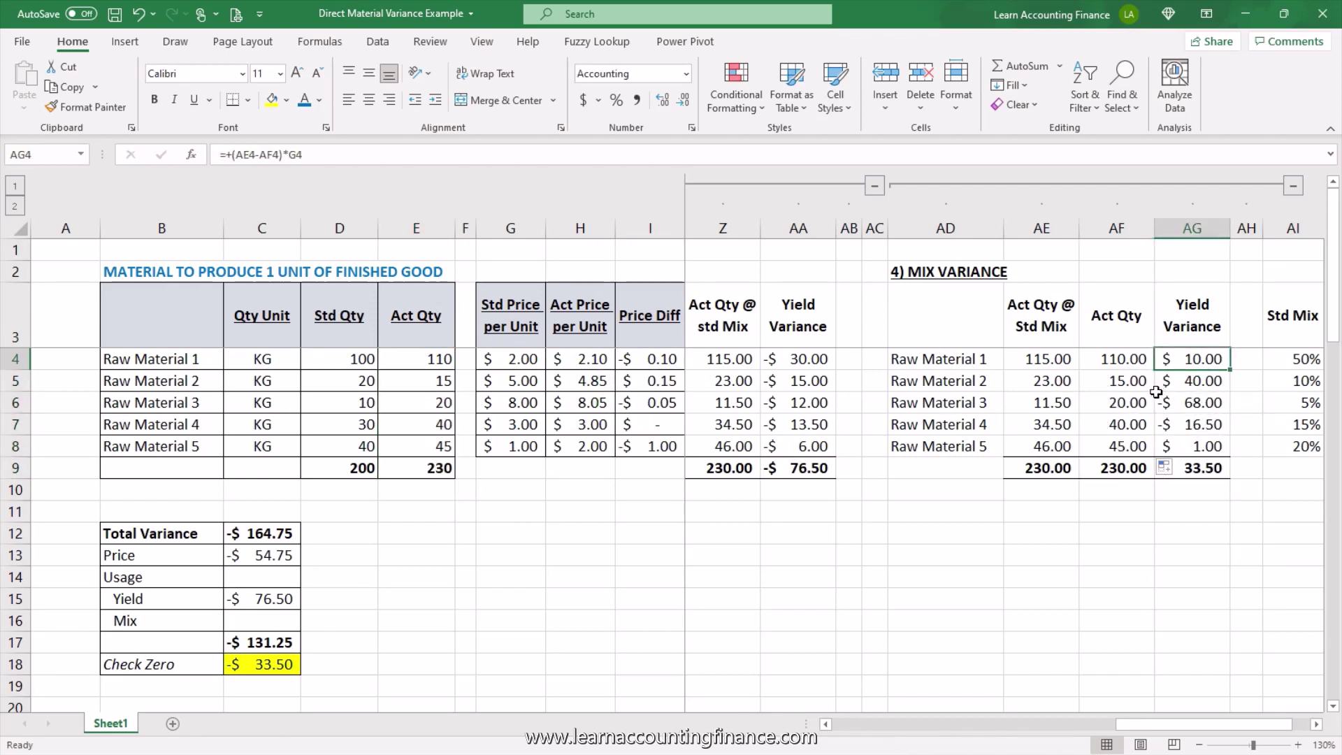
{"action": "key", "text": "F2"}
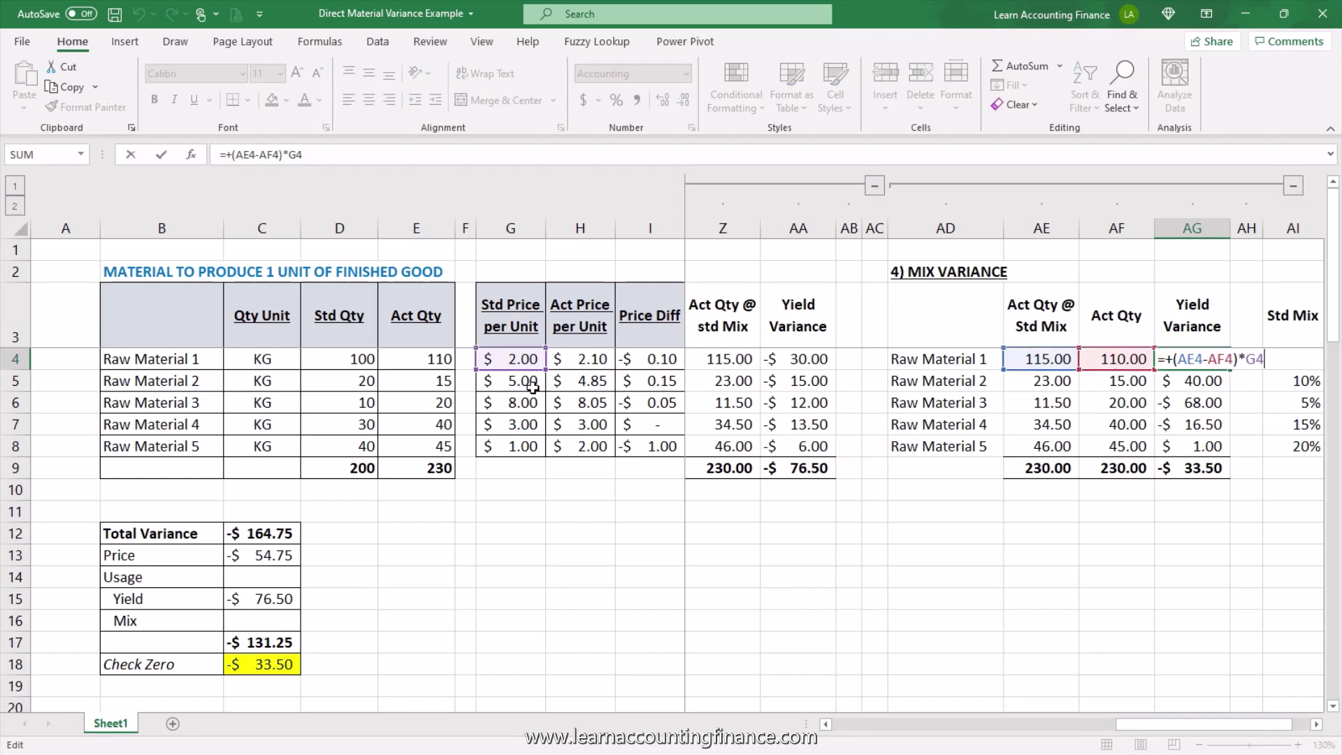
{"action": "key", "text": "ctrl+Return"}
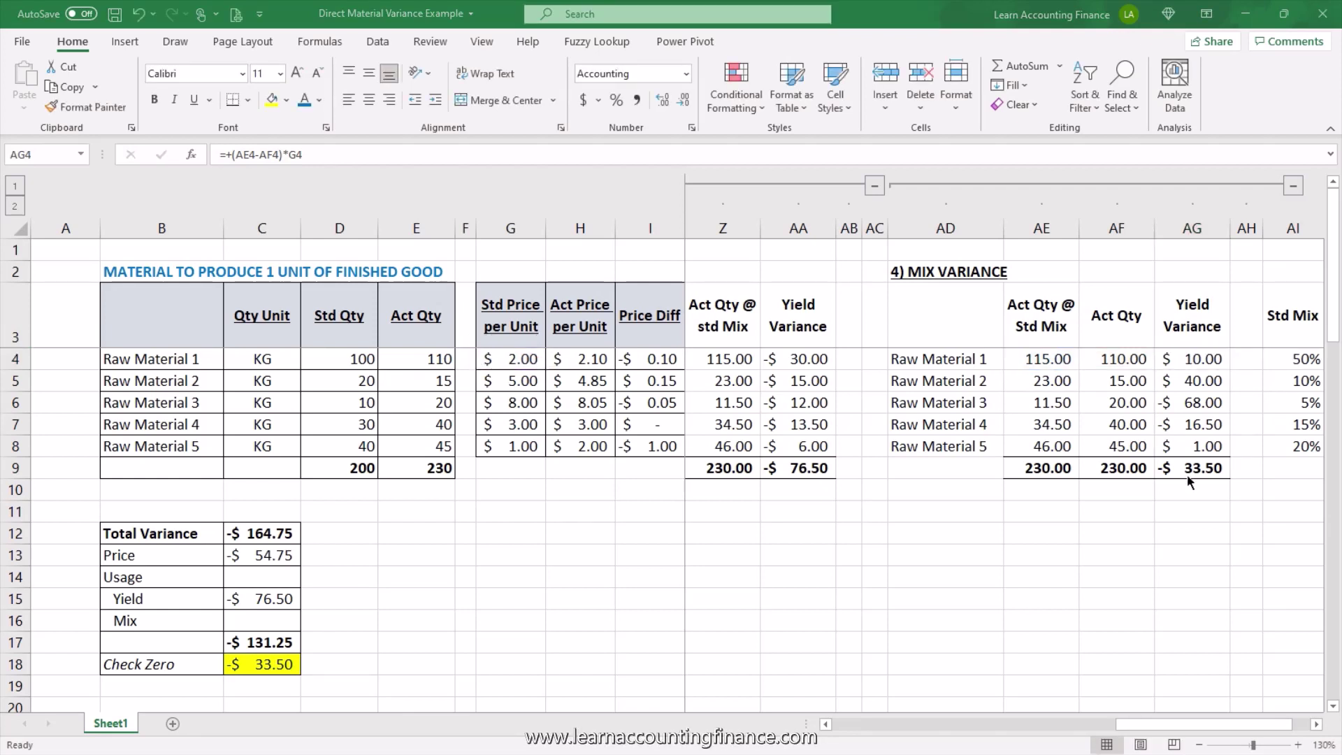
- Link the Mix line of the summary in C16 to the total mix variance in AG9
{"action": "left_click", "coordinate": [266, 616]}
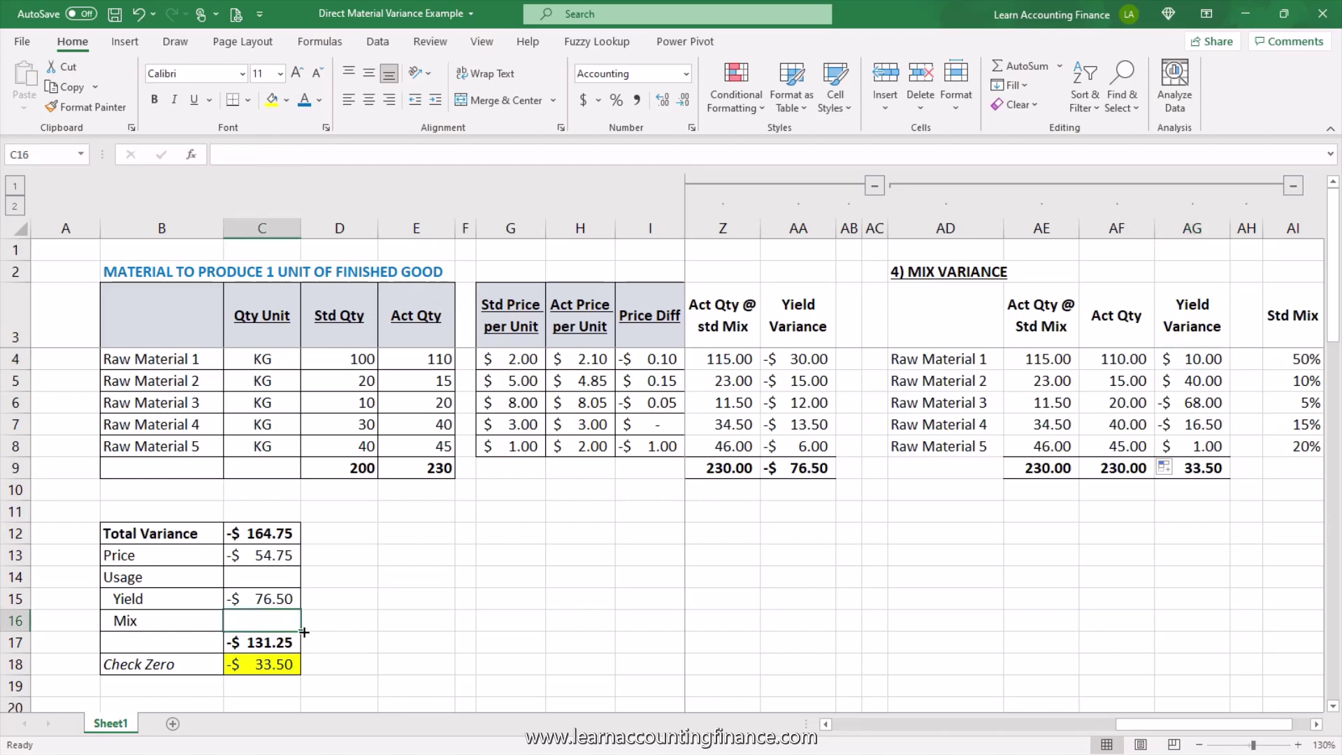
{"action": "type", "text": "="}
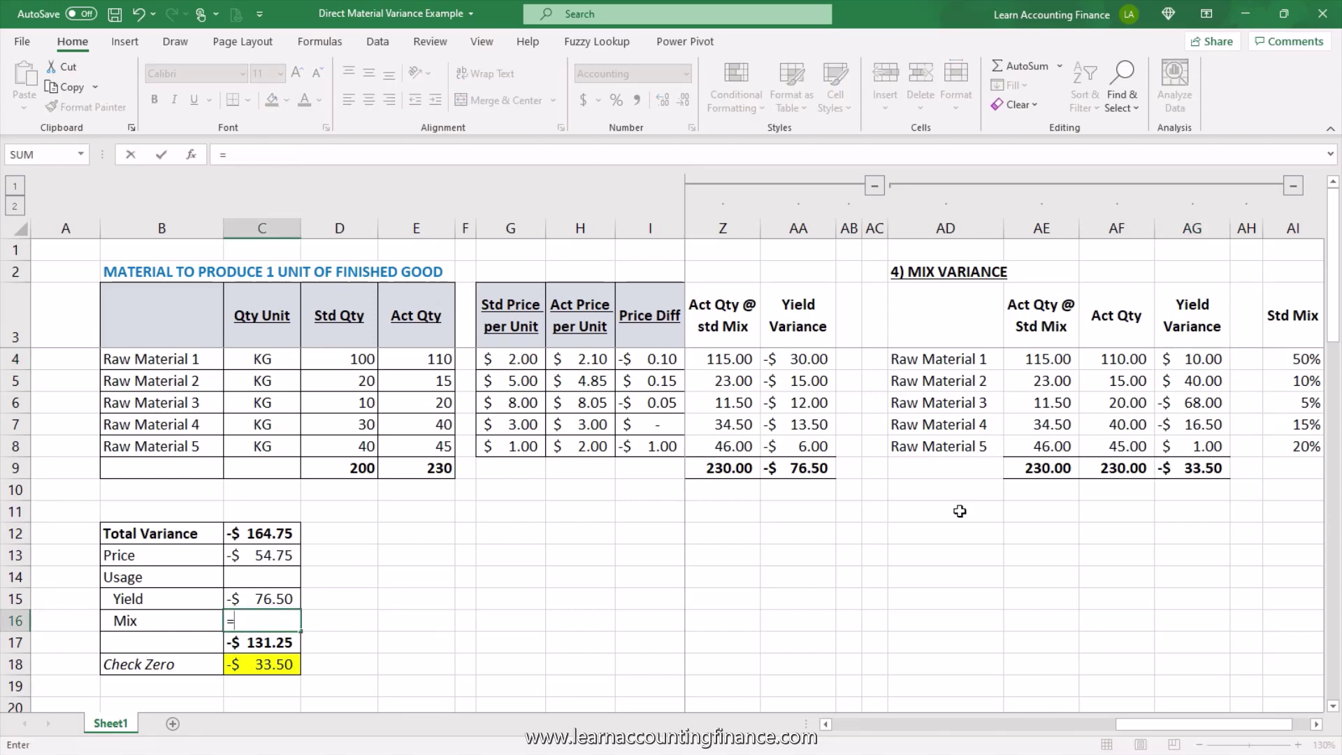
{"action": "left_click", "coordinate": [1164, 475]}
{"action": "key", "text": "Return"}
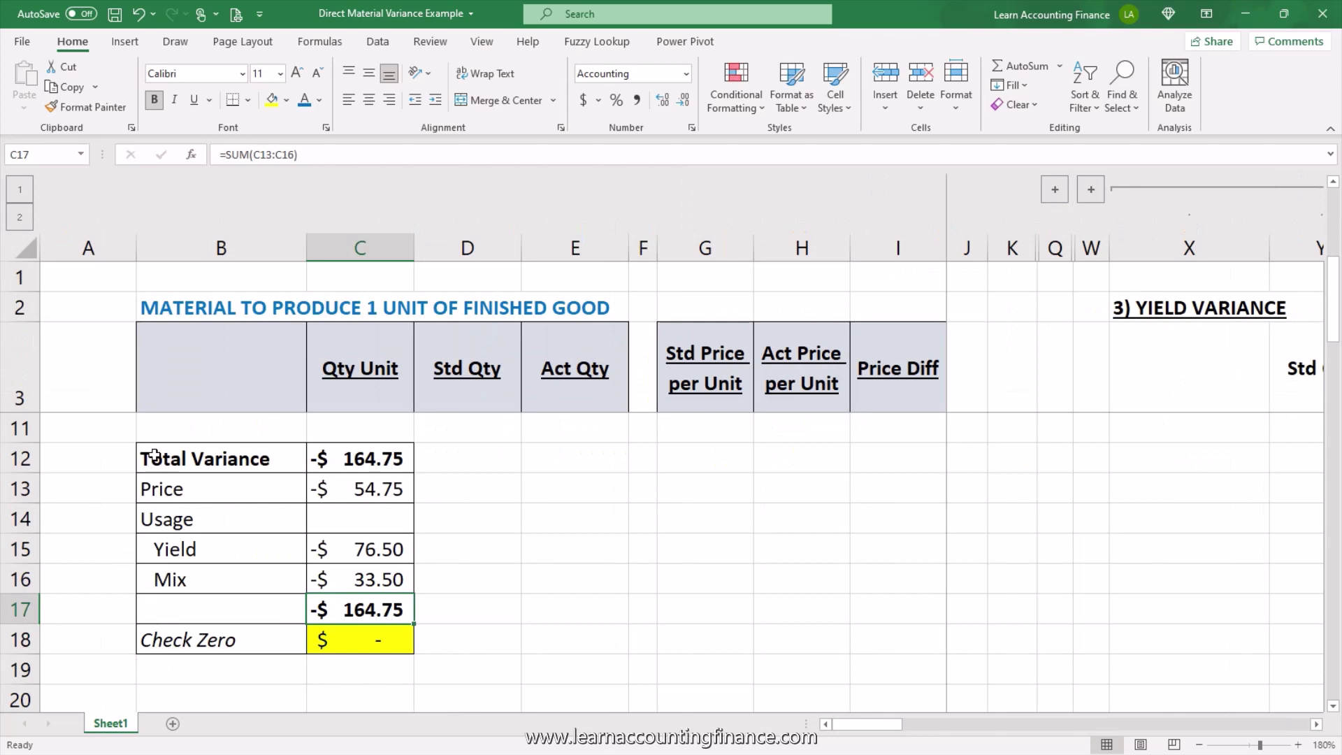
- Review the variance summary, comparing the total variance with its price, yield and mix components, their sum and the zero check
{"action": "left_click_drag", "start_coordinate": [210, 459], "coordinate": [381, 638]}
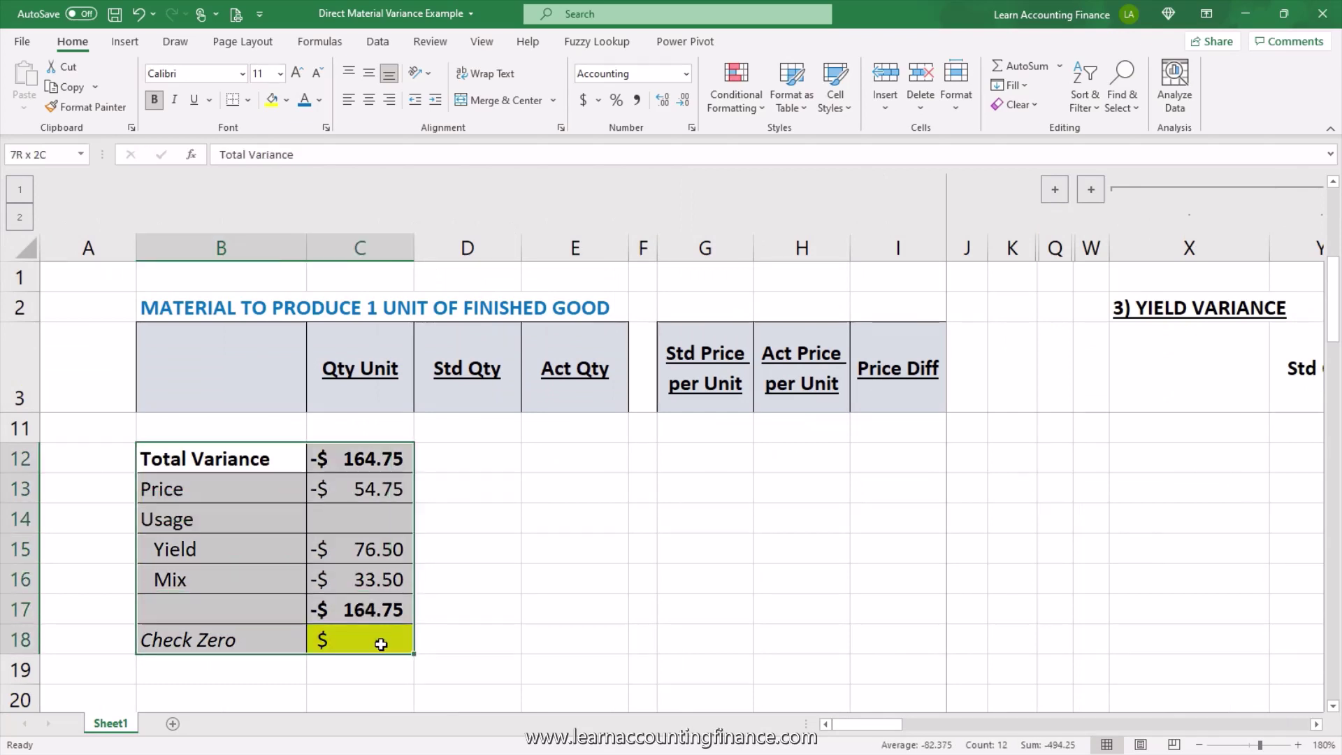
{"action": "left_click", "coordinate": [373, 473]}
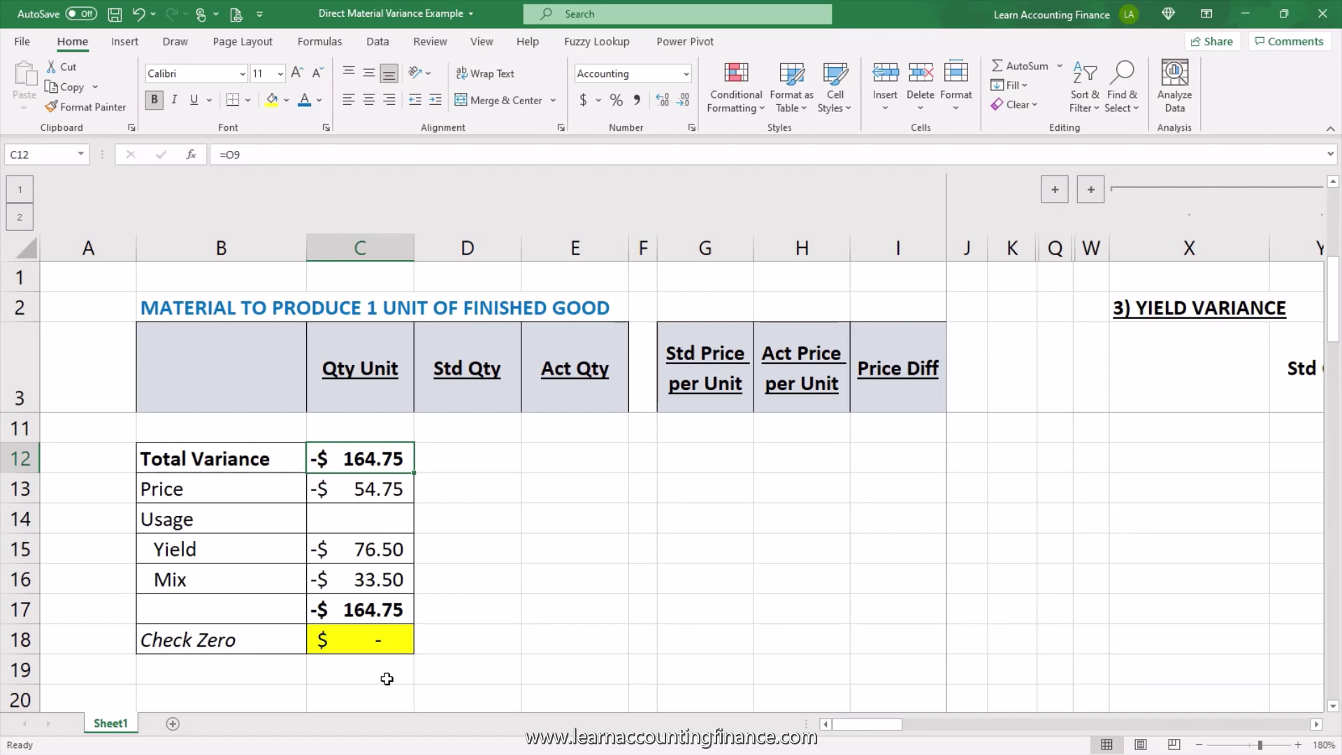
{"action": "left_click", "coordinate": [374, 641]}
{"action": "left_click", "coordinate": [340, 615]}
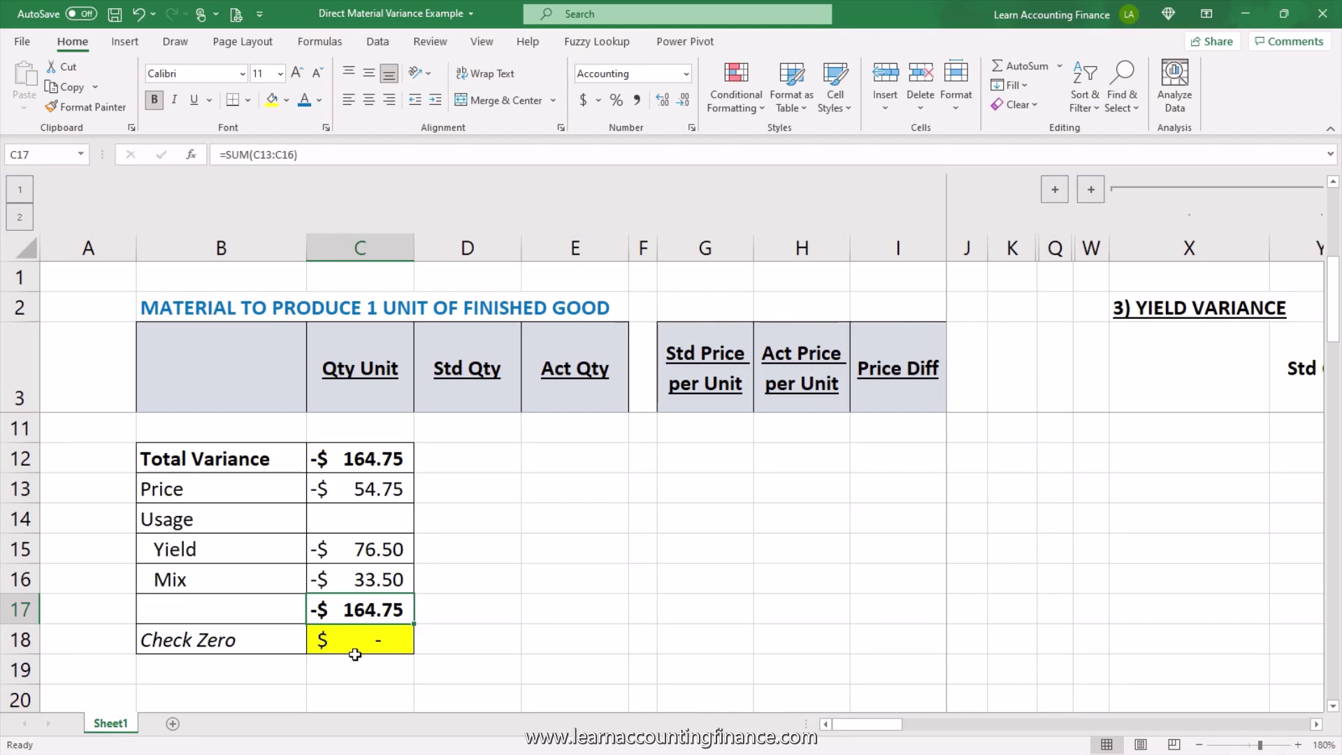
{"action": "left_click", "coordinate": [363, 495]}
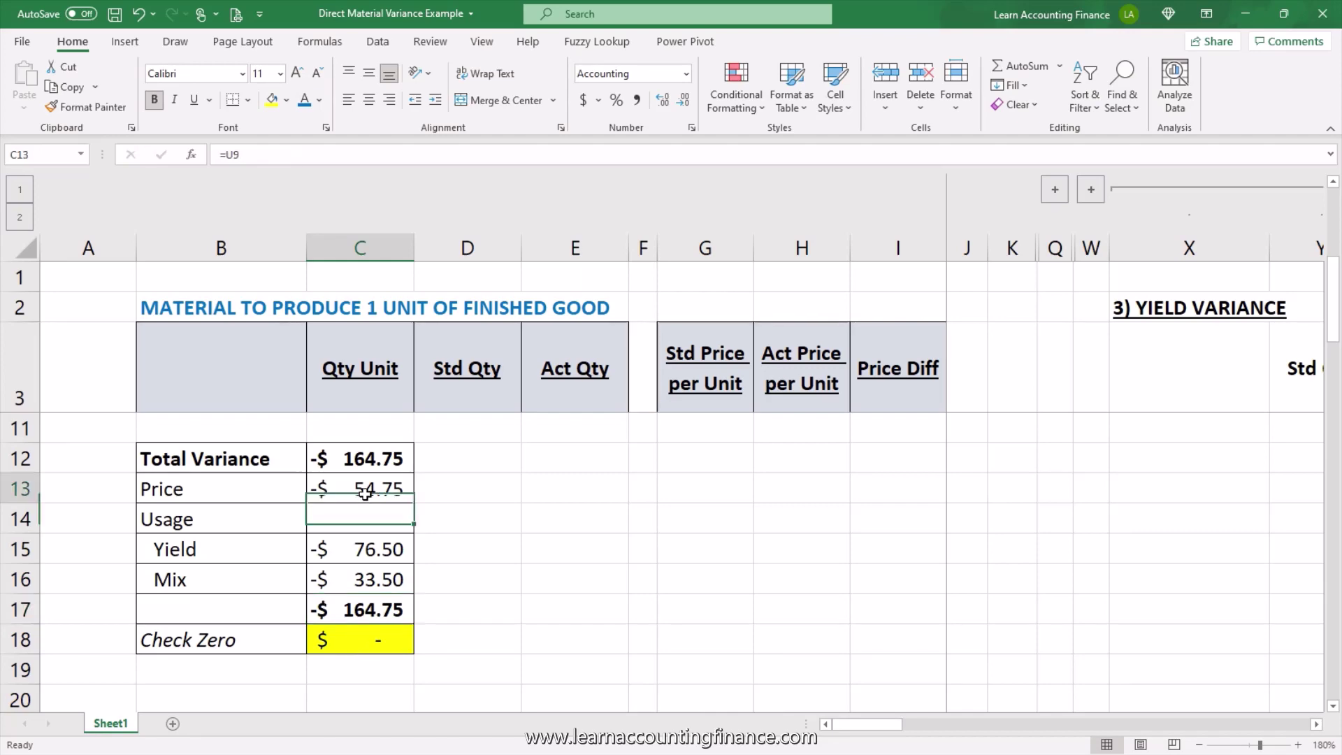
{"action": "left_click", "coordinate": [361, 548]}
{"action": "left_click", "coordinate": [364, 582]}
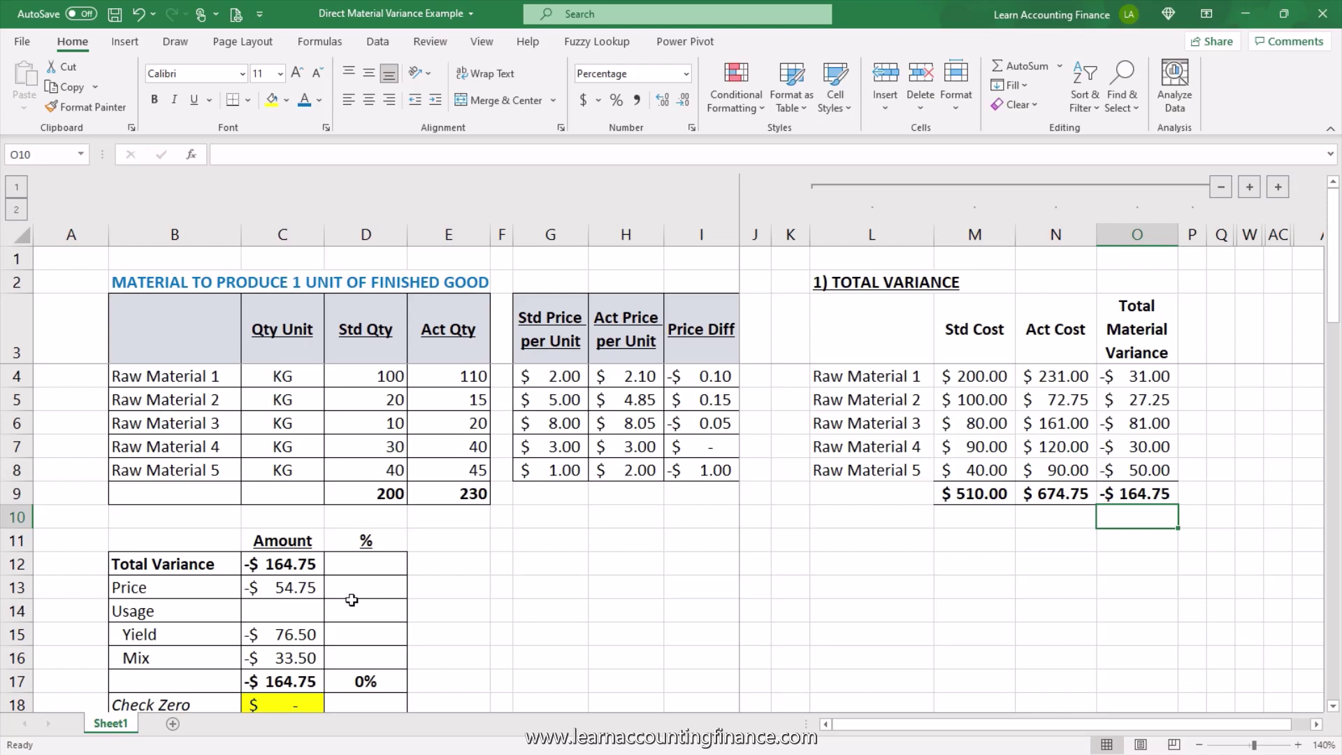
{"action": "left_click", "coordinate": [175, 610]}
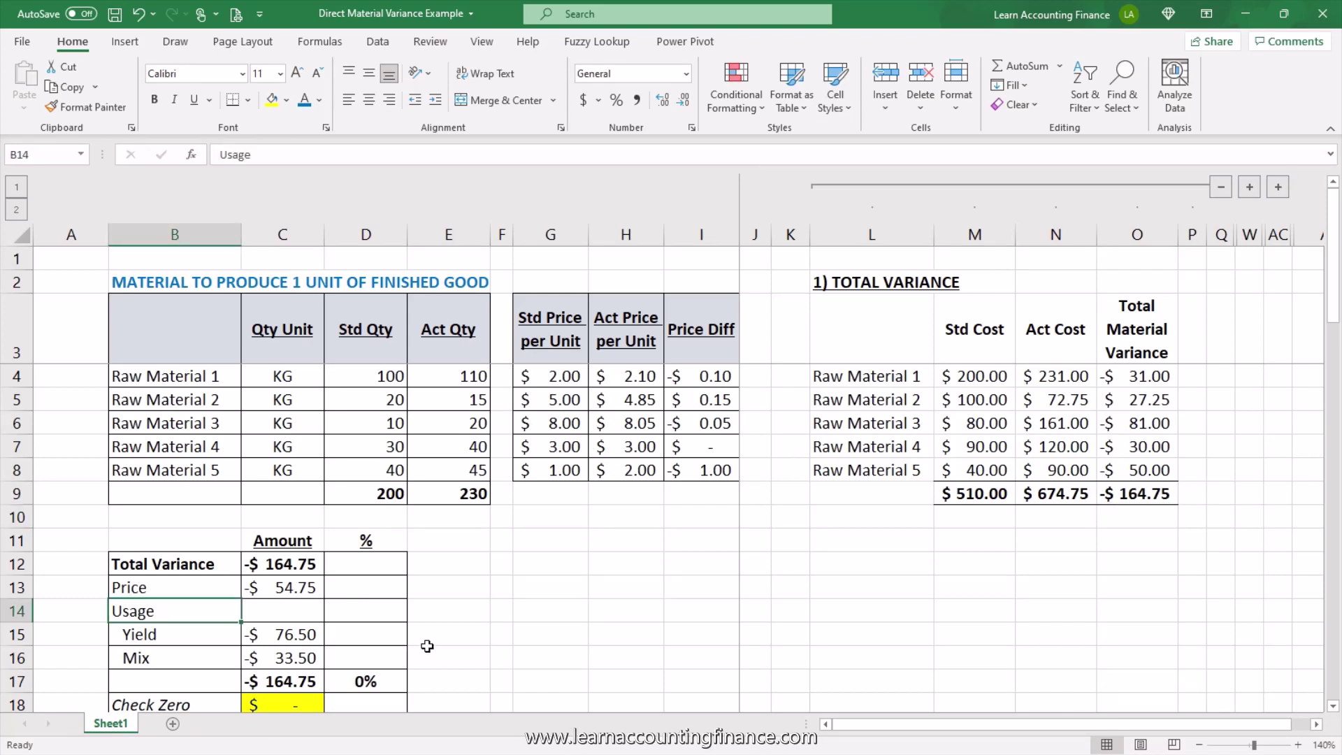
- Calculate the total material variance as a percentage of total standard cost in O10 with =O9/M9
{"action": "left_click", "coordinate": [1140, 522]}
{"action": "type", "text": "="}
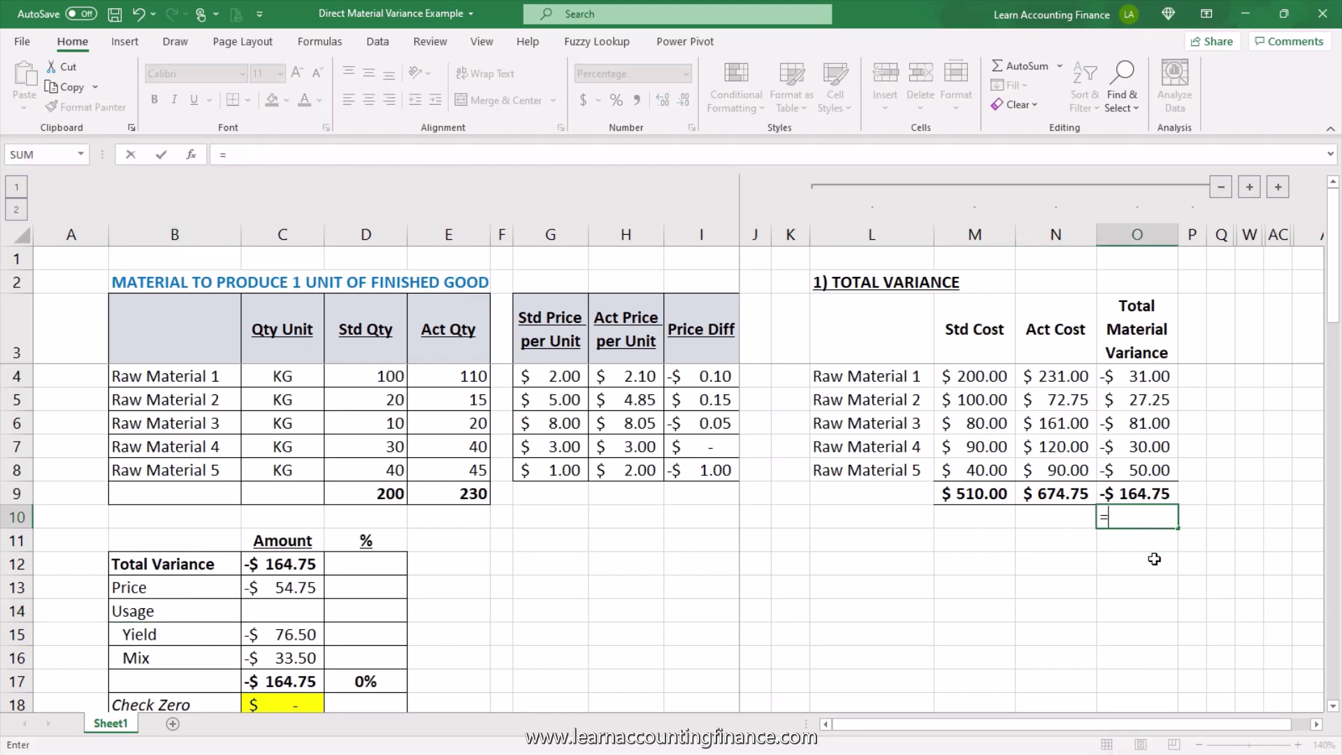
{"action": "key", "text": "Up"}
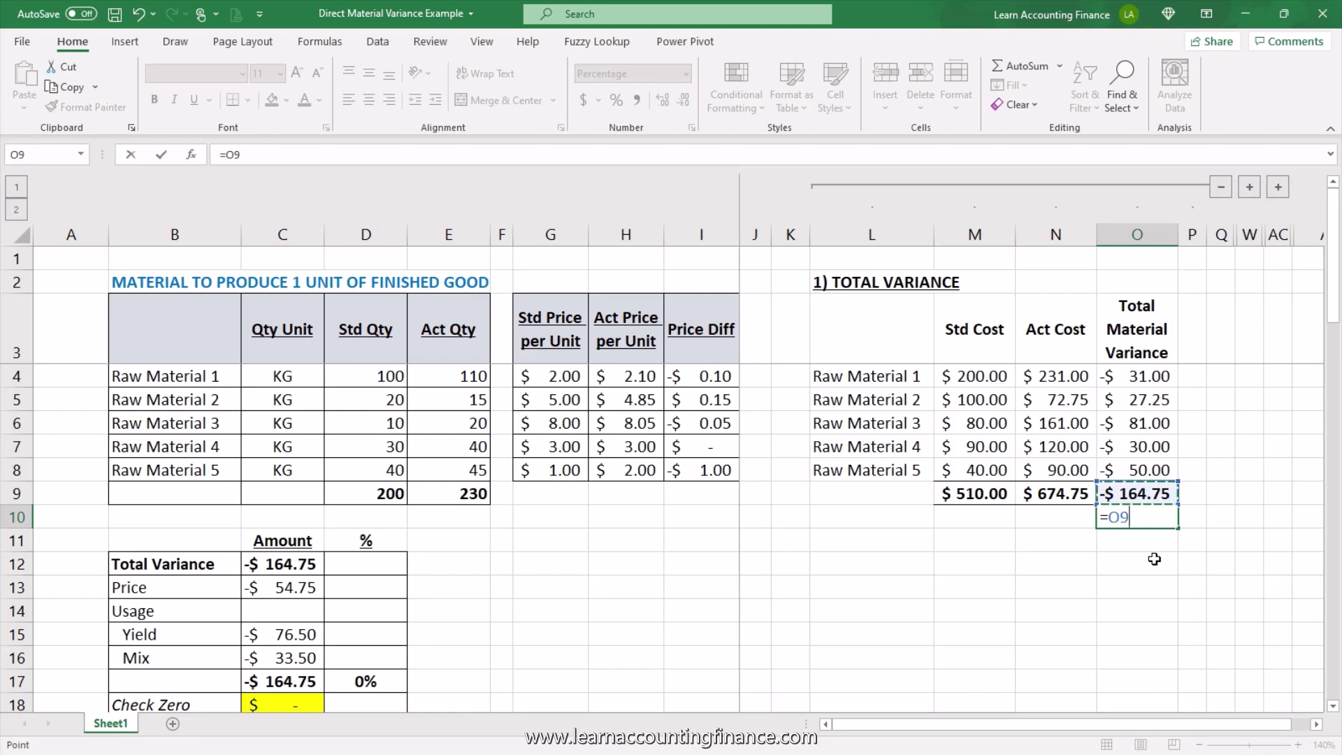
{"action": "type", "text": "/"}
{"action": "left_click", "coordinate": [976, 494]}
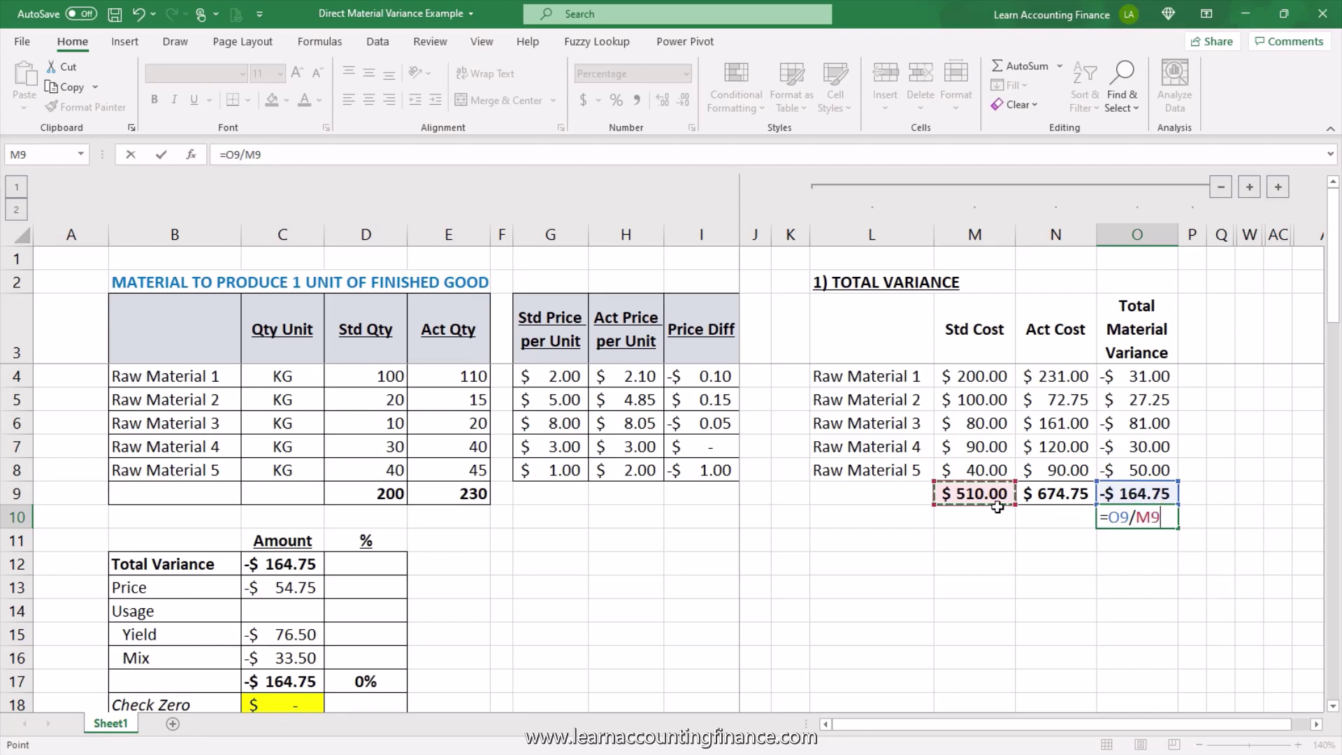
{"action": "key", "text": "Return"}
{"action": "left_click", "coordinate": [1154, 518]}
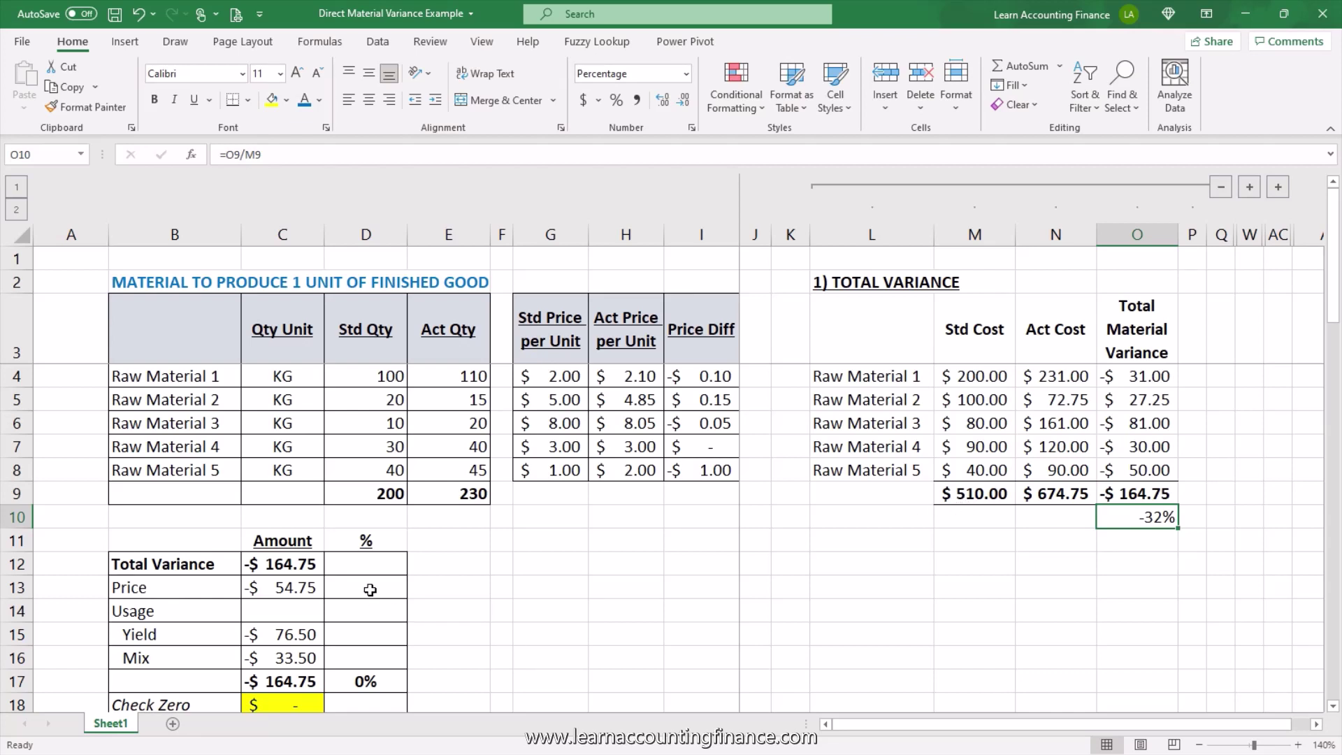
- Calculate the price variance percentage in D13 with =C13/$M$9, keeping the total standard cost reference absolute
{"action": "left_click", "coordinate": [370, 590]}
{"action": "type", "text": "="}
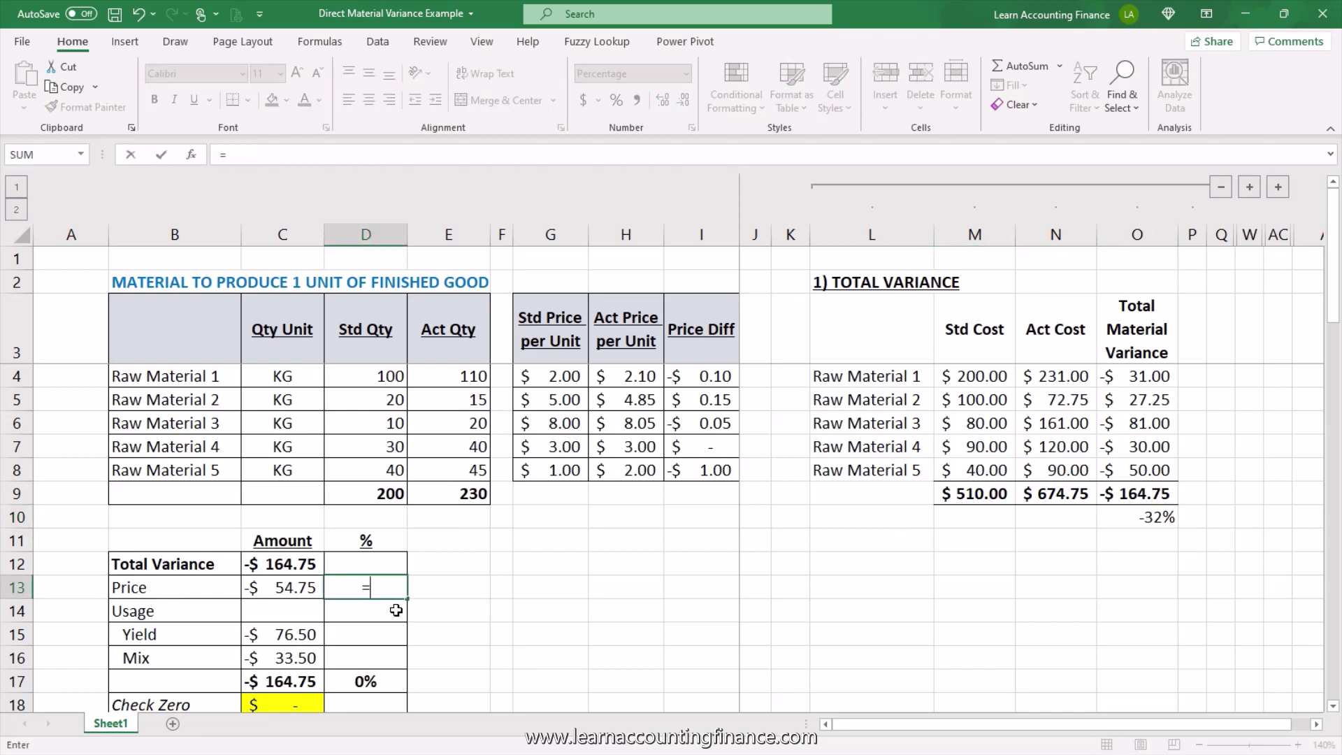
{"action": "left_click", "coordinate": [301, 596]}
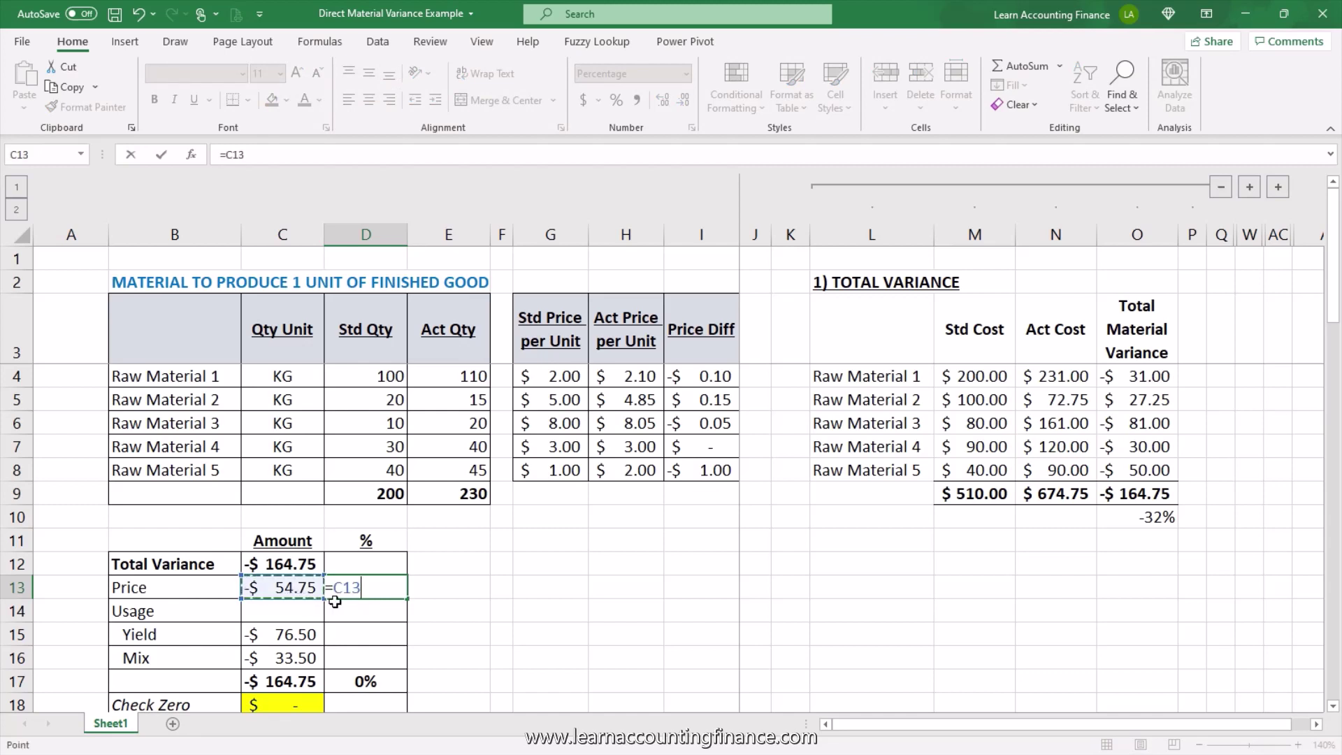
{"action": "type", "text": "/"}
{"action": "left_click", "coordinate": [975, 492]}
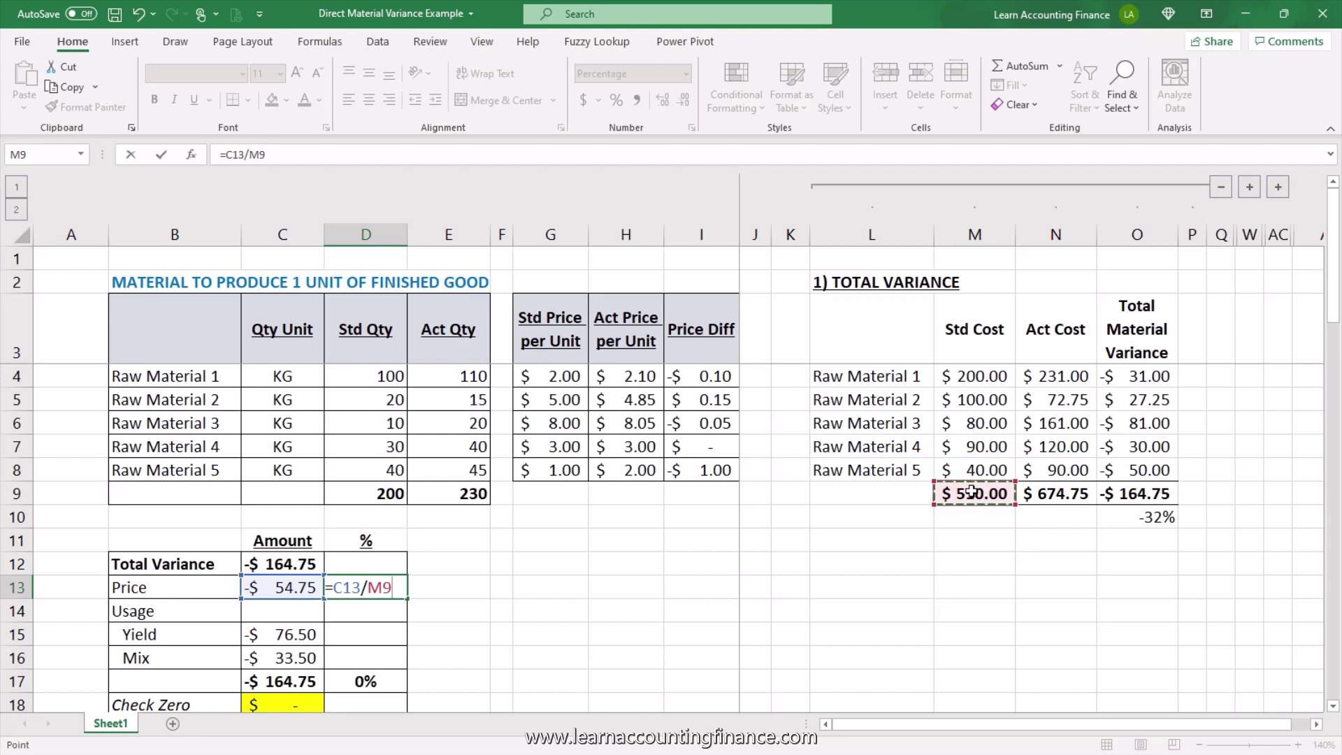
{"action": "key", "text": "F4"}
{"action": "key", "text": "Return"}
{"action": "key", "text": "Up"}
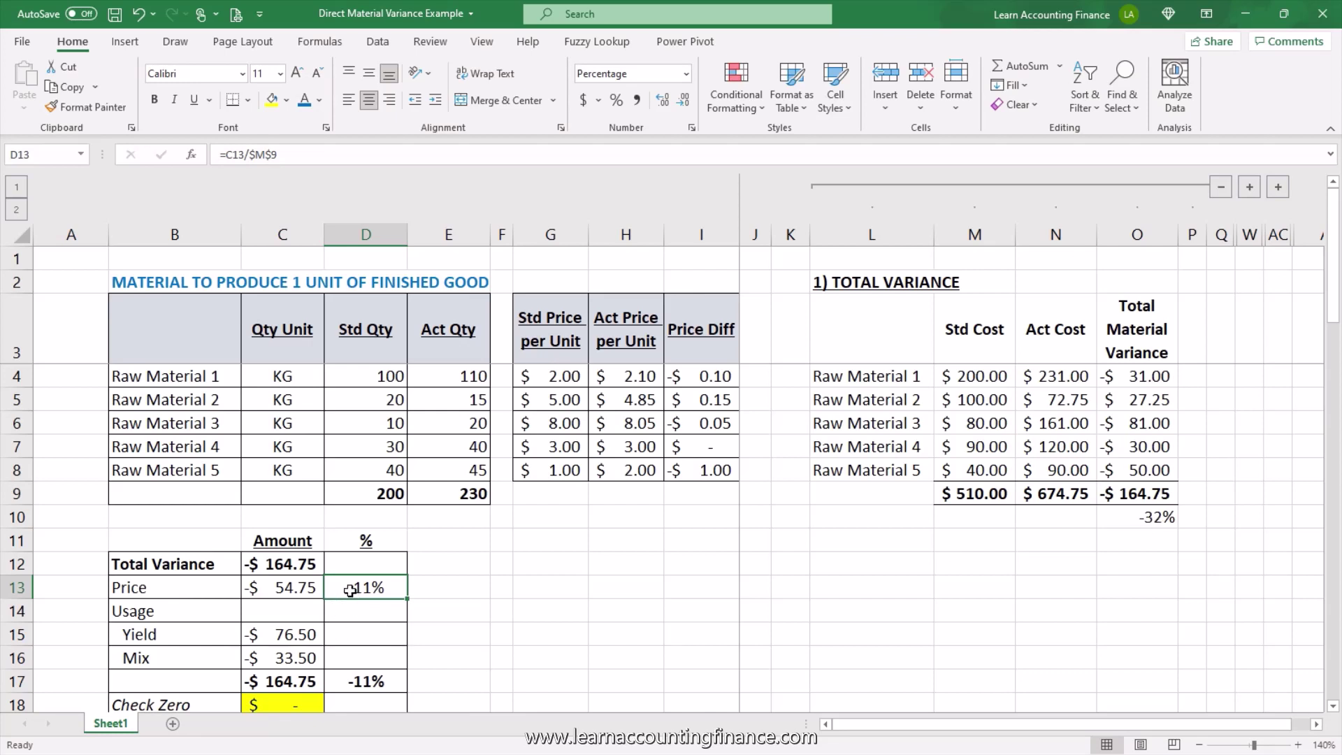
- Copy the percentage formula from D13 into the Yield and Mix rows, D15:D16
{"action": "key", "text": "ctrl+c"}
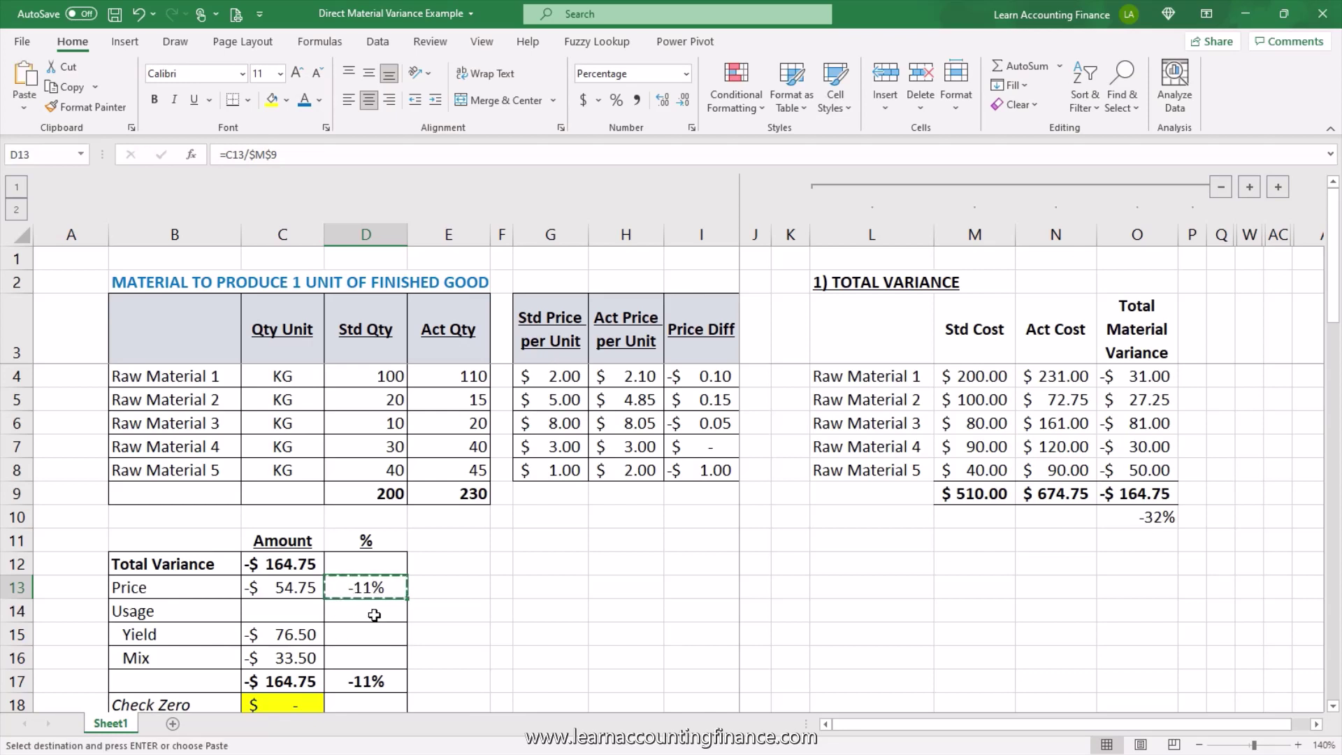
{"action": "left_click", "coordinate": [374, 615]}
{"action": "key", "text": "Down"}
{"action": "key", "text": "shift+Down"}
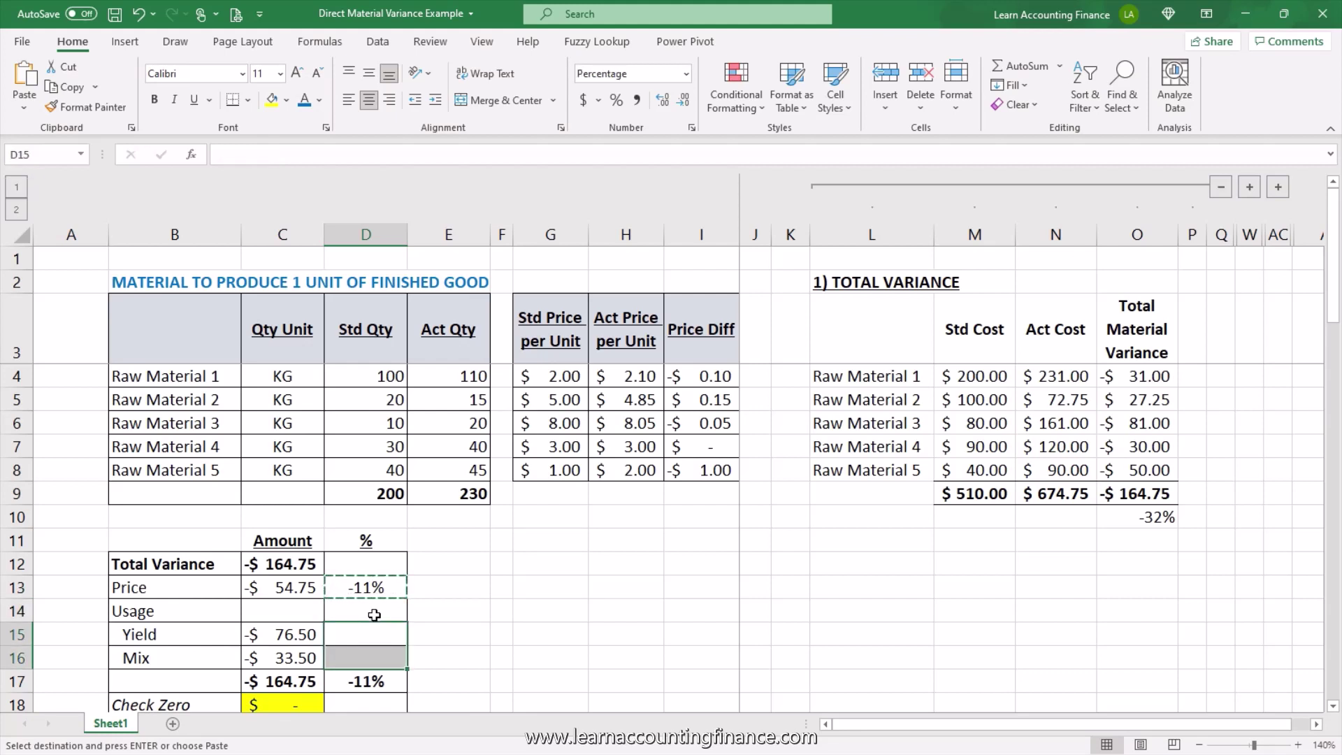
{"action": "key", "text": "ctrl+v"}
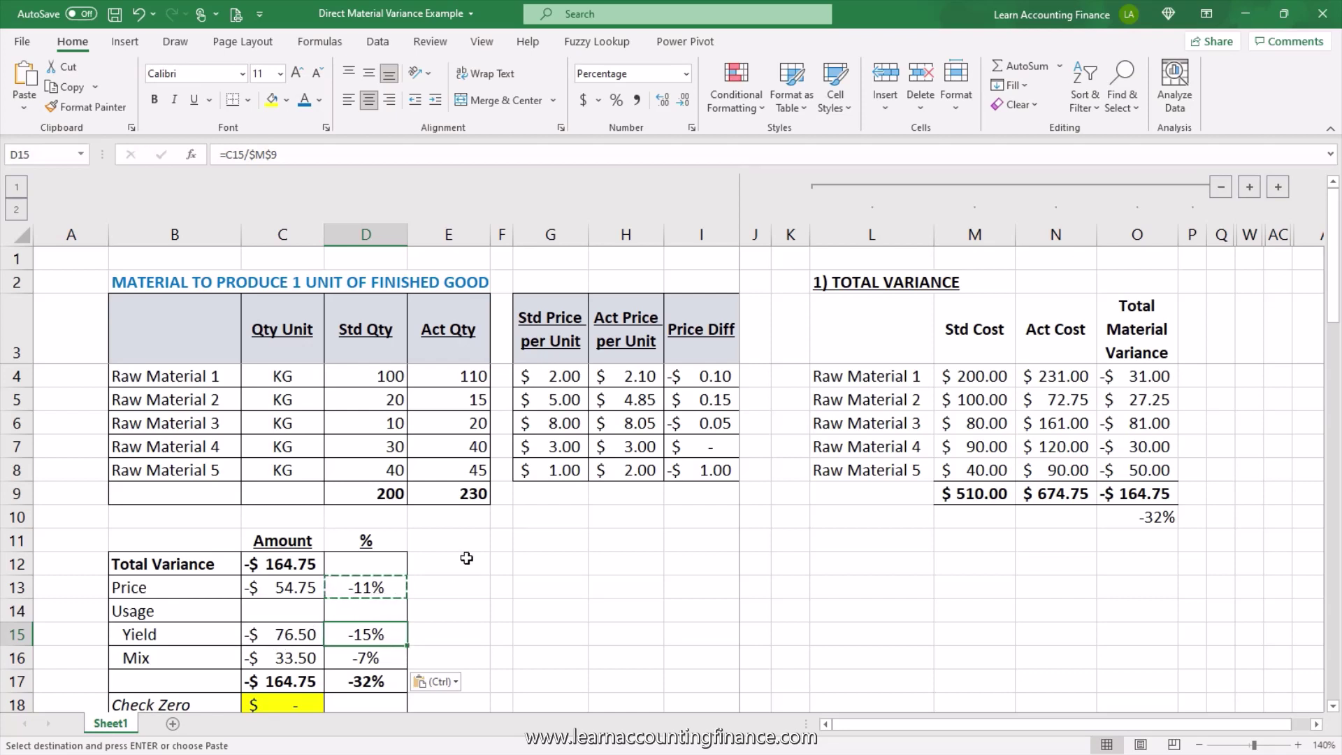
- Compare the total actual and standard quantities in row 9, check the Mix percentage in D16 and clear the copy selection
{"action": "left_click", "coordinate": [472, 497]}
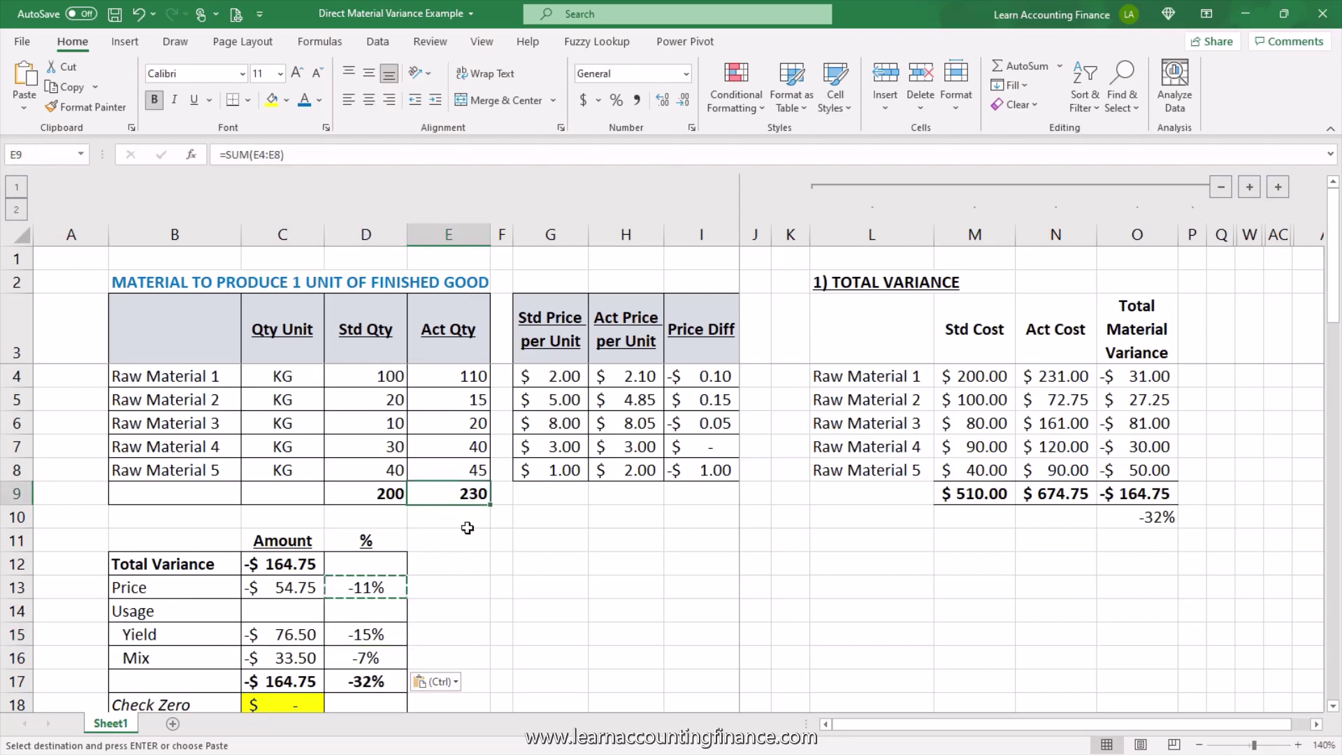
{"action": "left_click", "coordinate": [383, 503]}
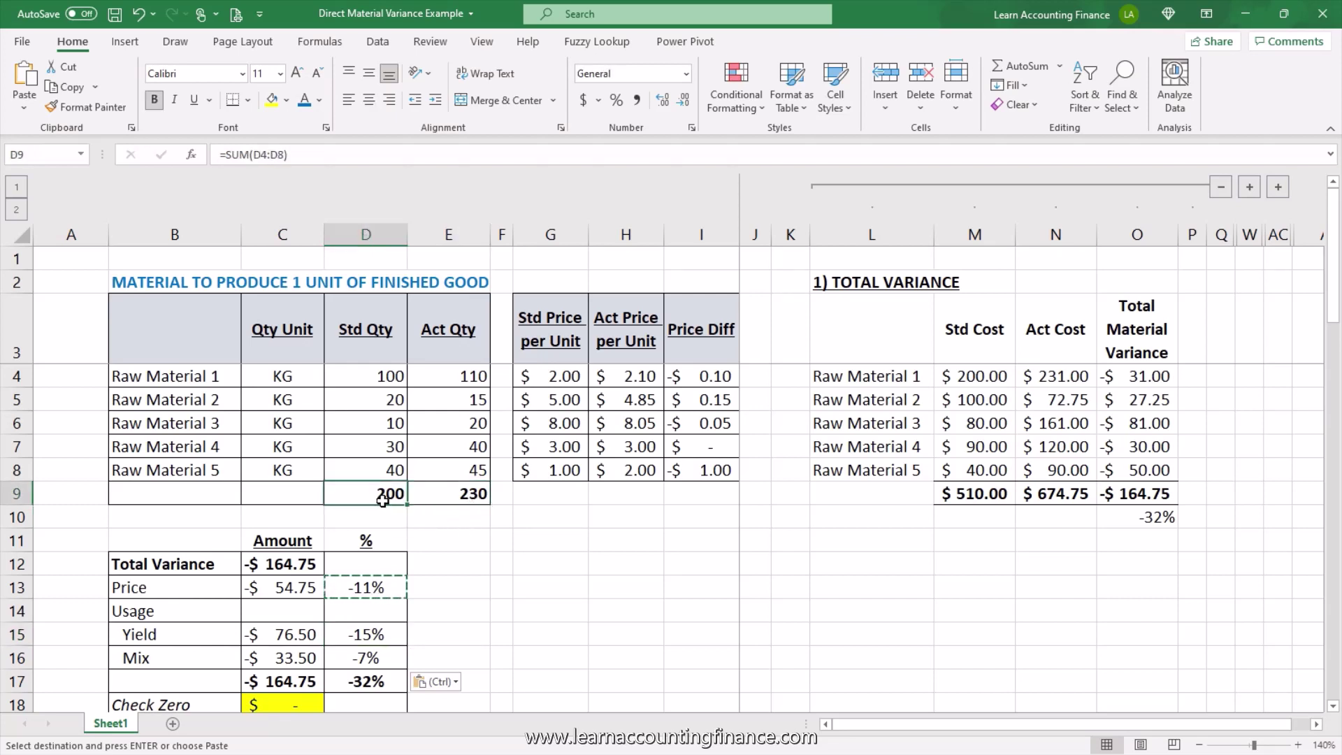
{"action": "left_click", "coordinate": [451, 496]}
{"action": "left_click", "coordinate": [376, 496]}
{"action": "left_click", "coordinate": [376, 657]}
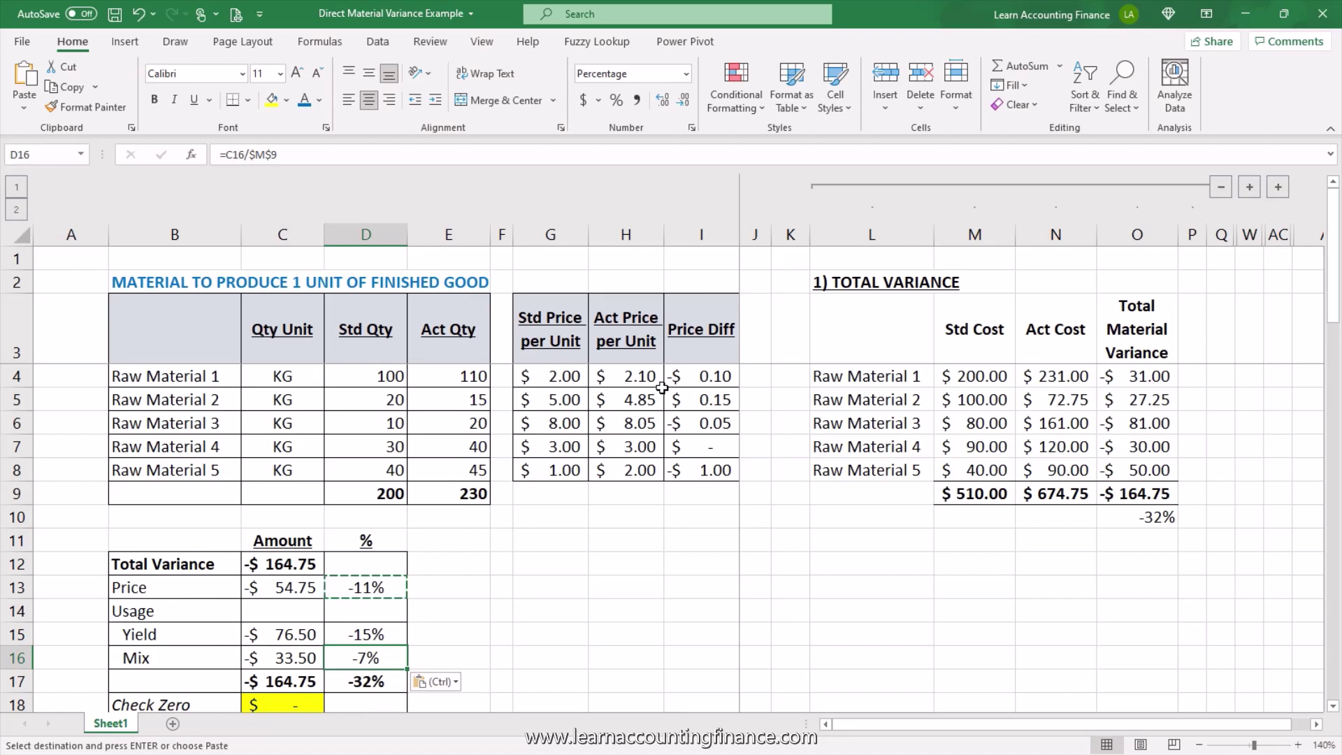
{"action": "key", "text": "Escape"}
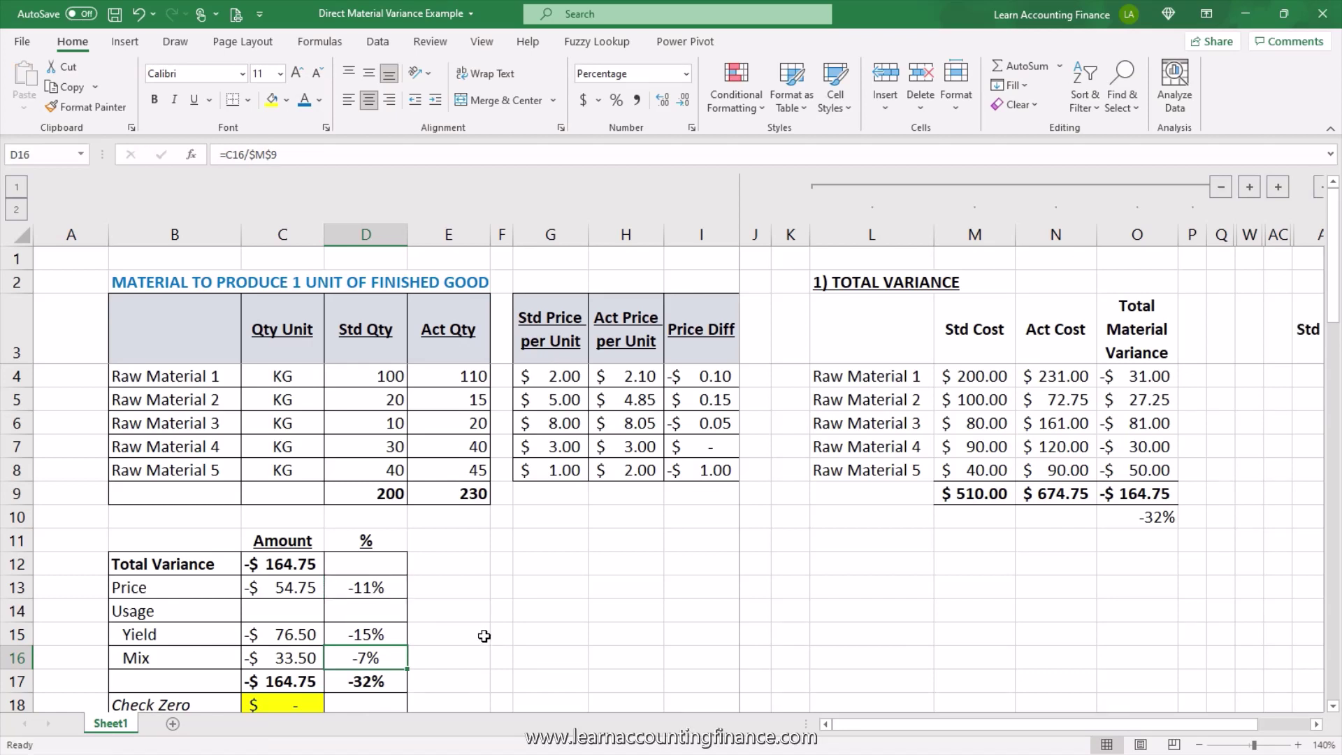
- Review the price percentage and the usage split into yield and mix, comparing them with the total standard and actual quantities
{"action": "left_click", "coordinate": [384, 592]}
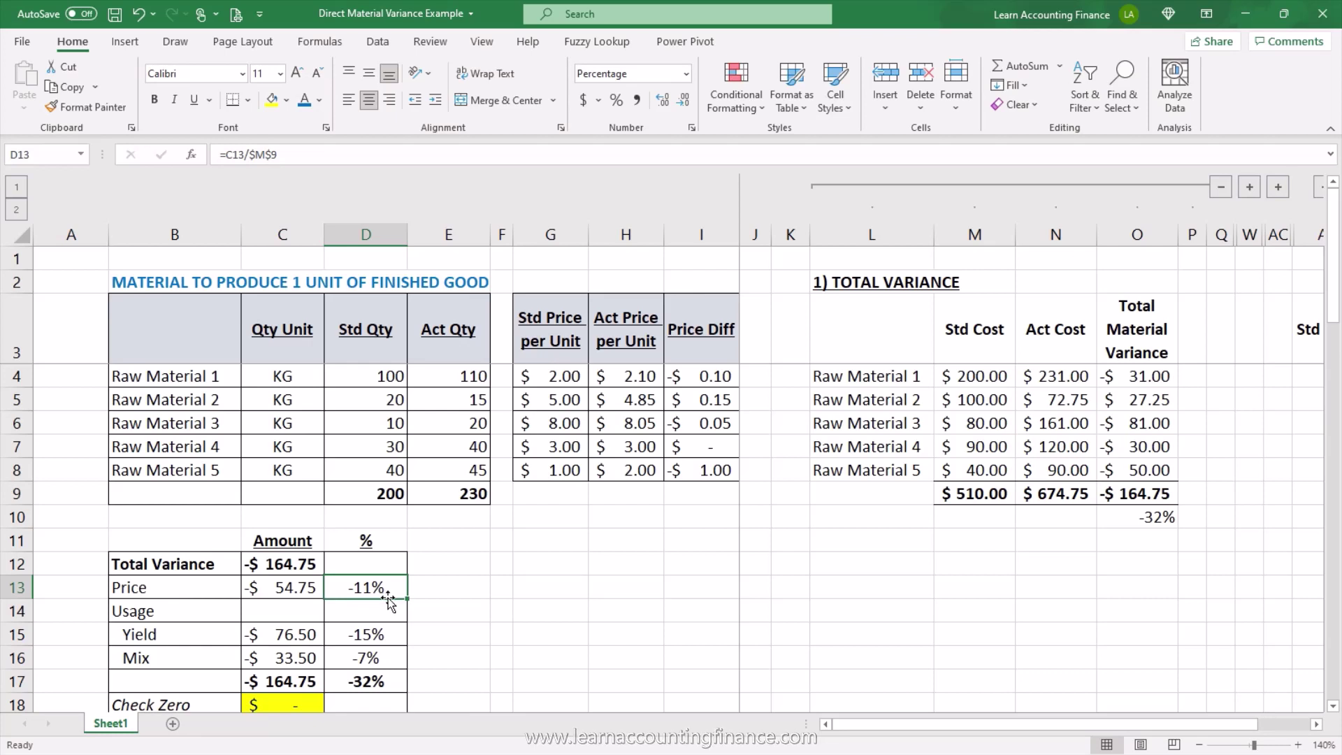
{"action": "left_click", "coordinate": [185, 611]}
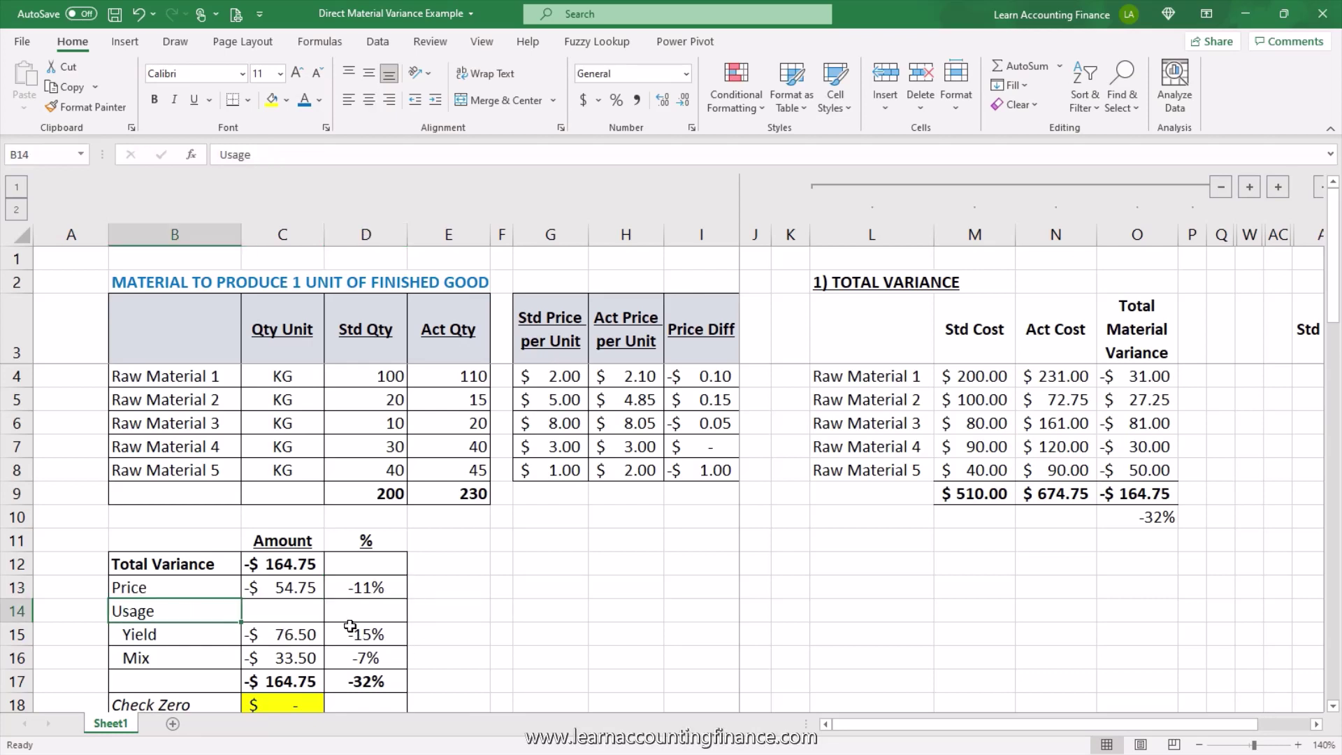
{"action": "left_click_drag", "start_coordinate": [364, 610], "coordinate": [358, 657]}
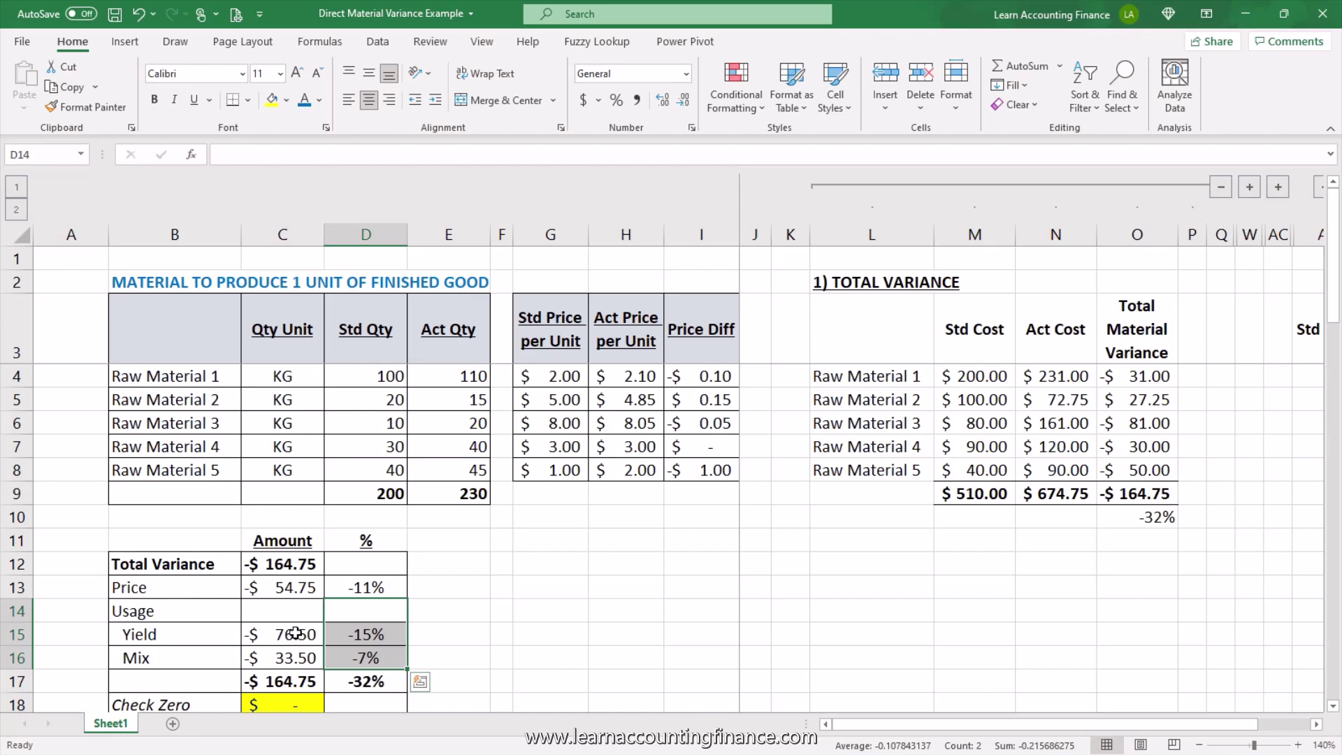
{"action": "left_click", "coordinate": [354, 627]}
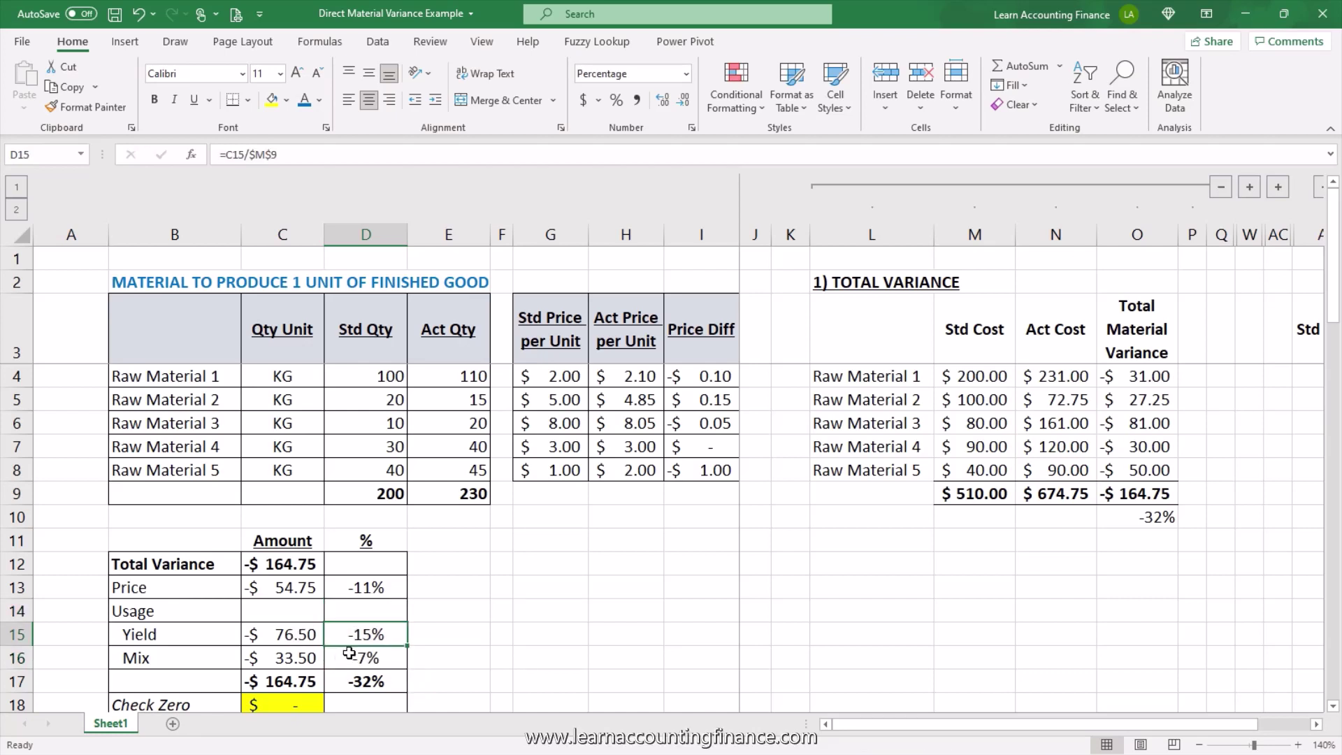
{"action": "left_click", "coordinate": [374, 283]}
{"action": "left_click", "coordinate": [395, 493]}
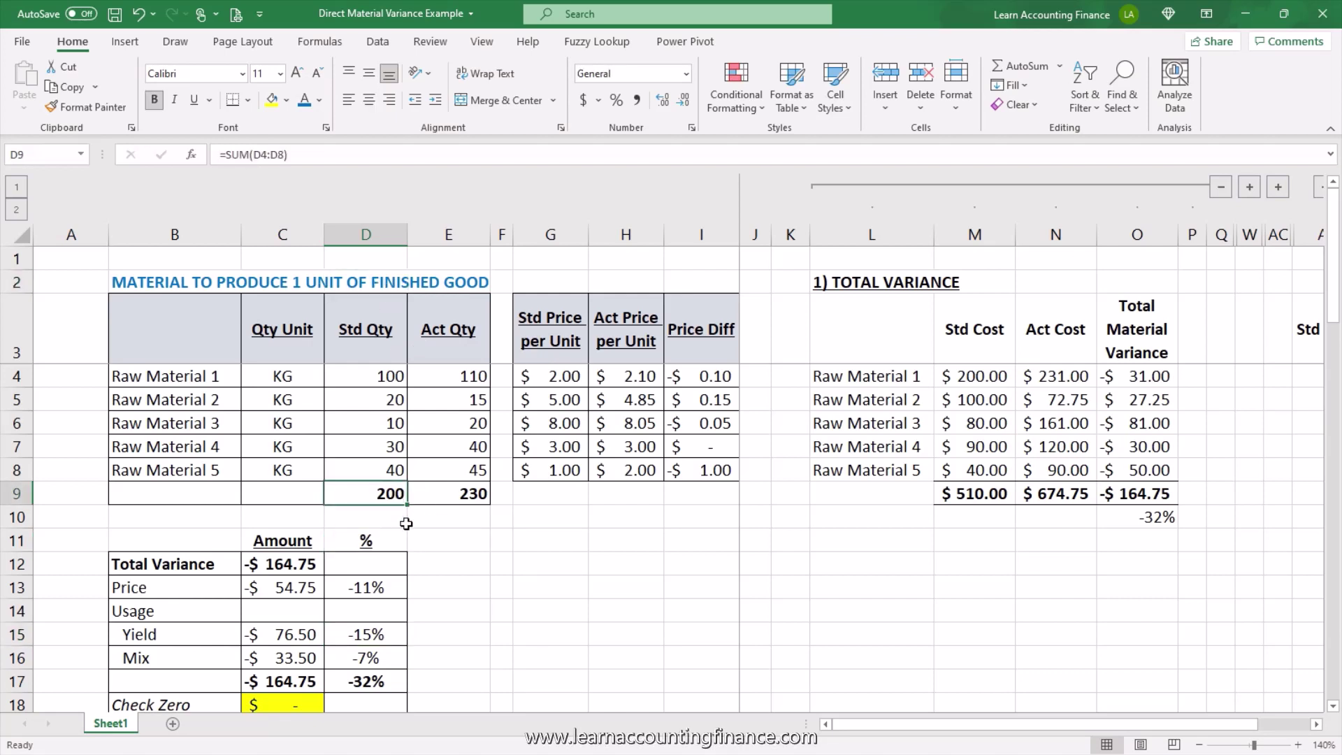
{"action": "left_click", "coordinate": [428, 495]}
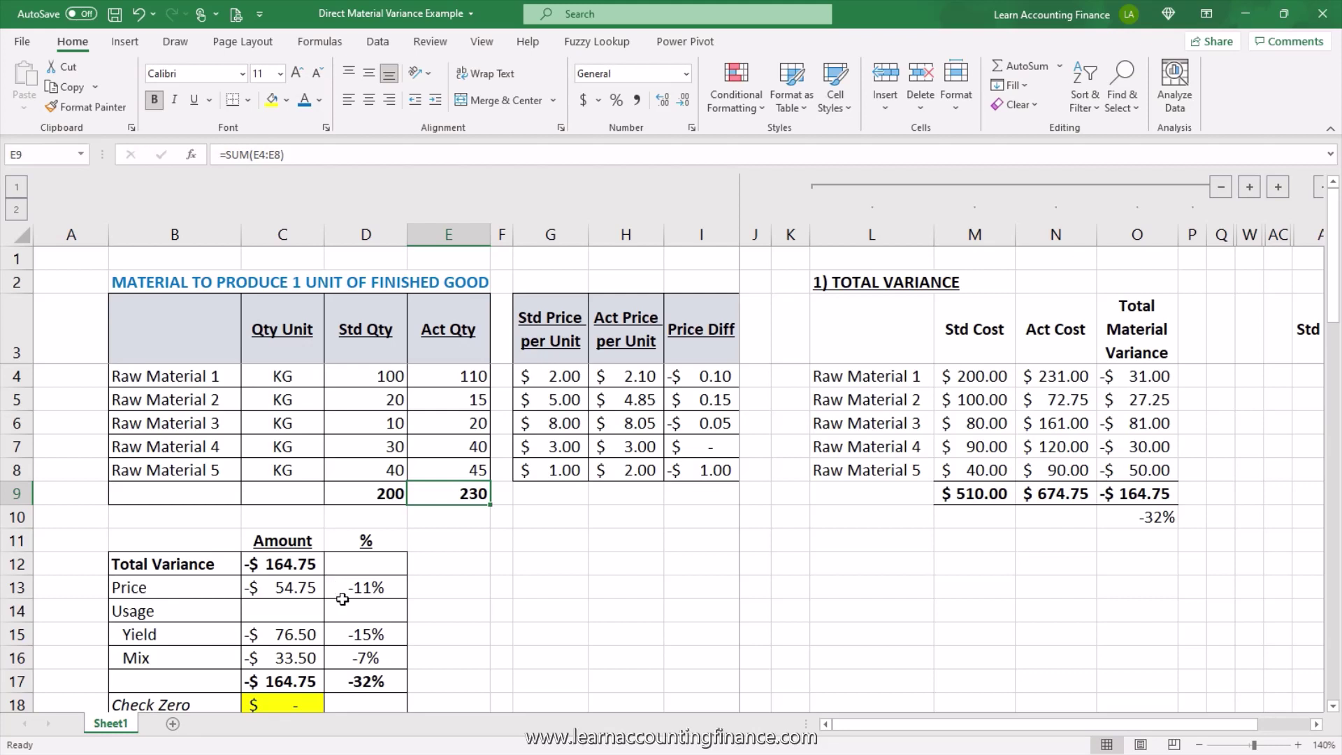
- Examine the Yield and Mix percentages against the raw materials and their standard quantities, and compare the Price percentage in D13 with D15:D16
{"action": "left_click", "coordinate": [362, 635]}
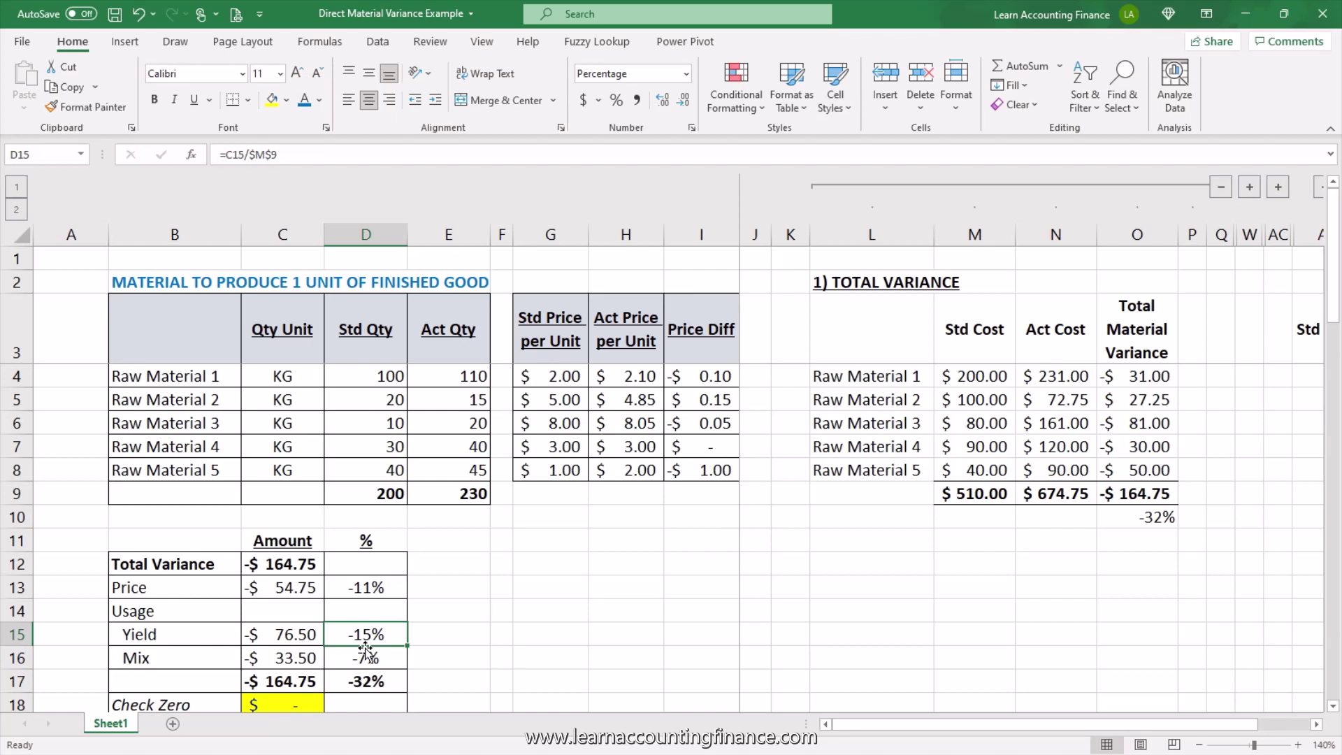
{"action": "left_click", "coordinate": [390, 658]}
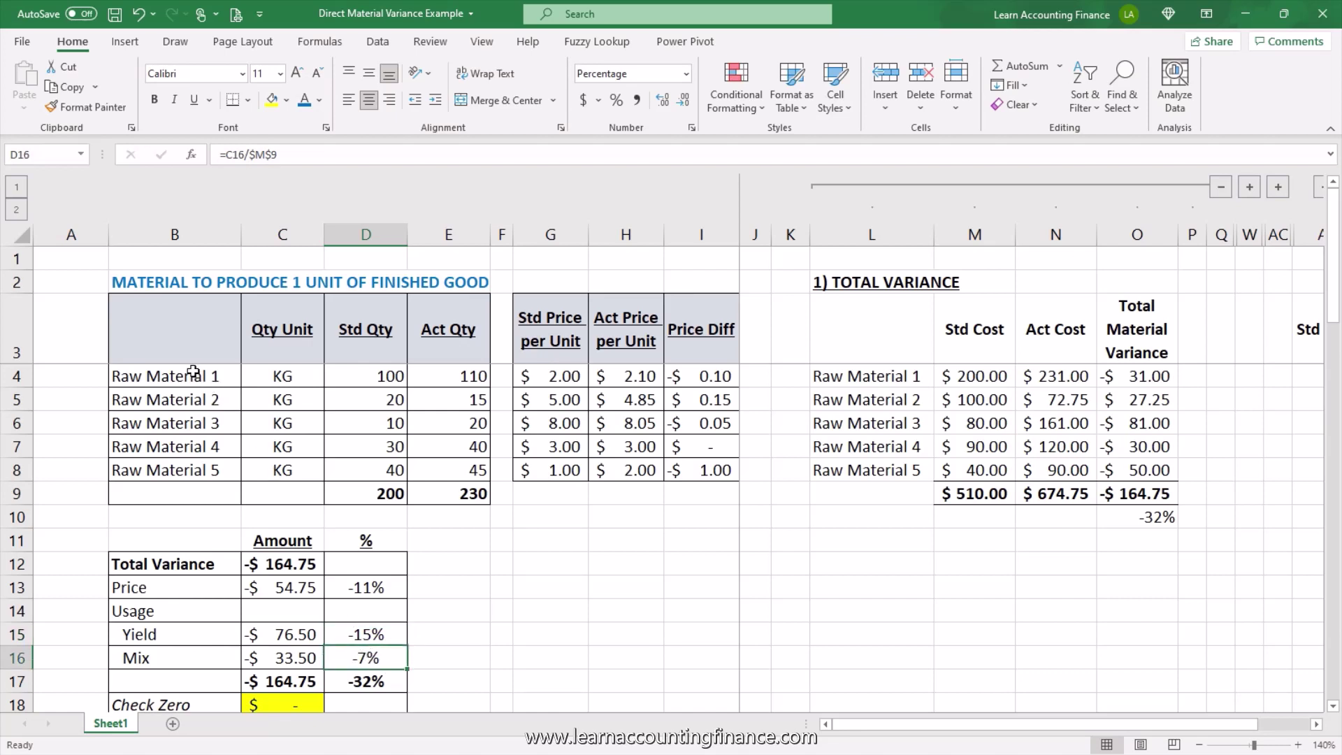
{"action": "left_click_drag", "start_coordinate": [192, 375], "coordinate": [234, 470]}
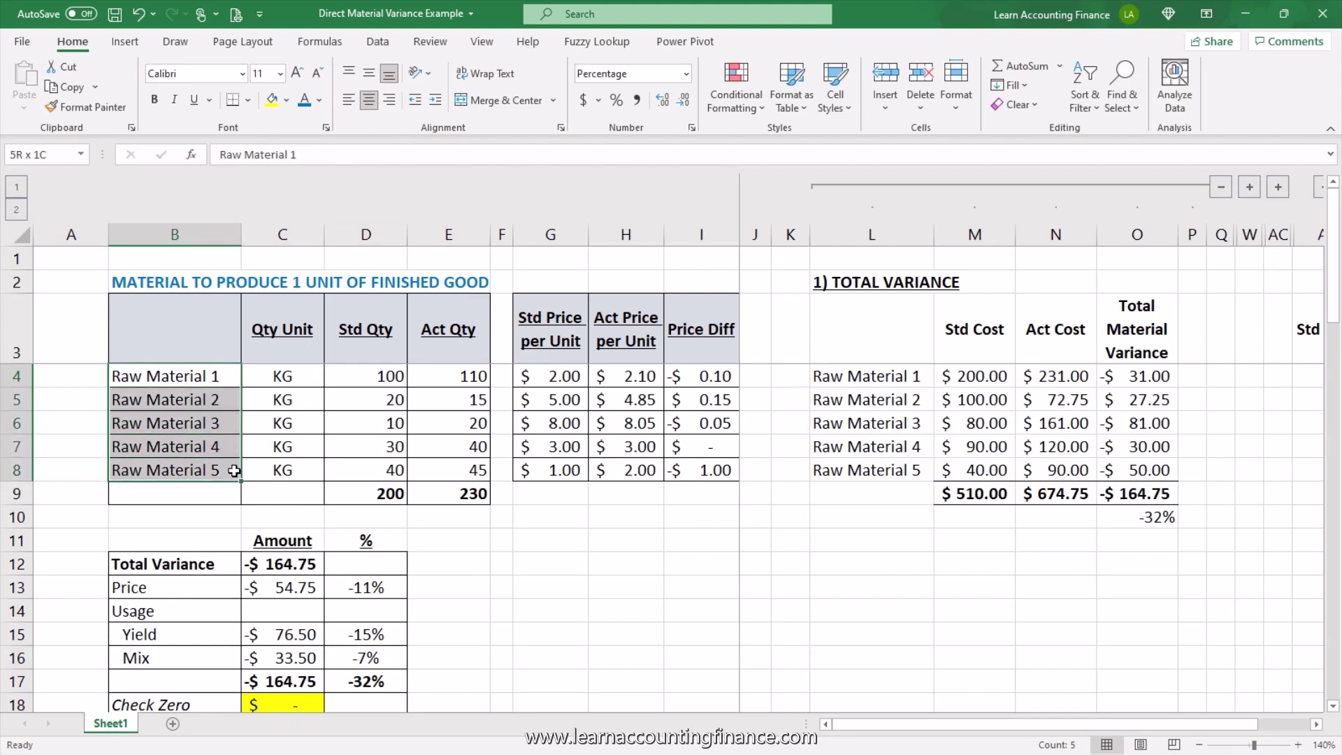
{"action": "left_click", "coordinate": [225, 425]}
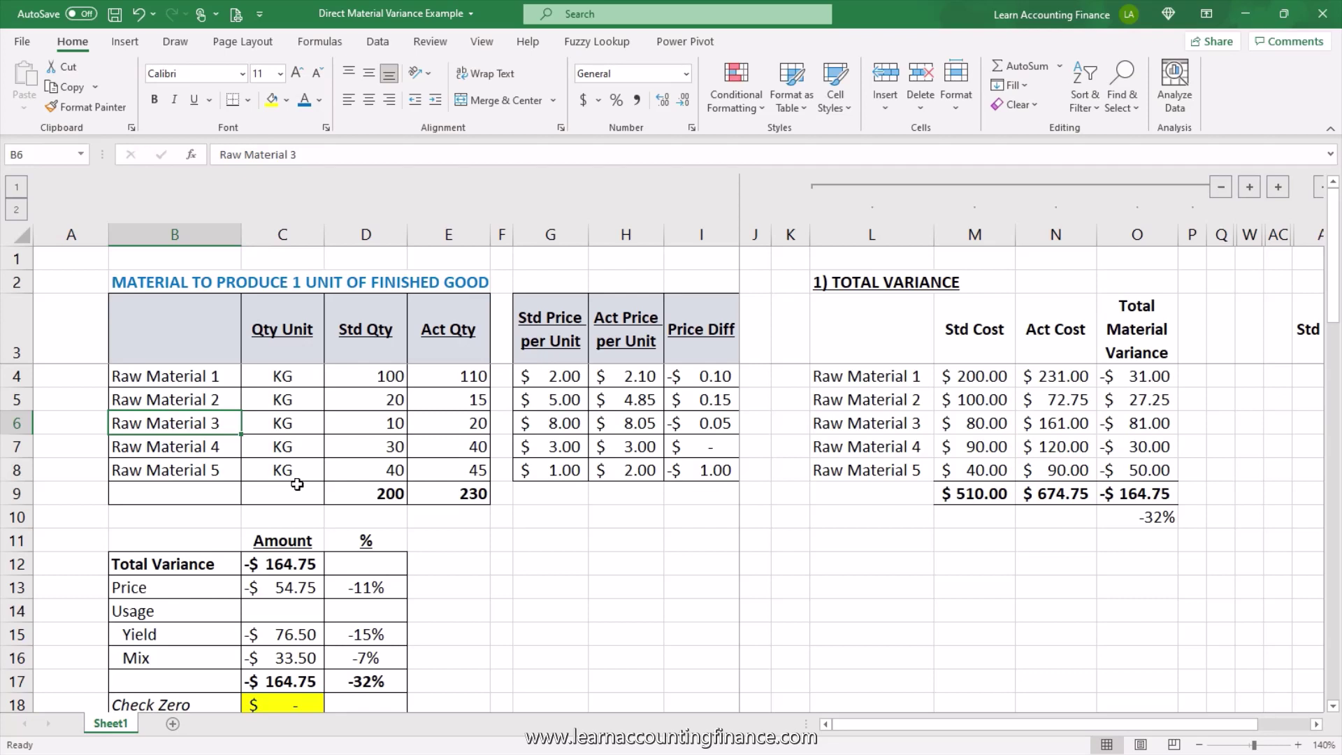
{"action": "left_click_drag", "start_coordinate": [364, 380], "coordinate": [355, 474]}
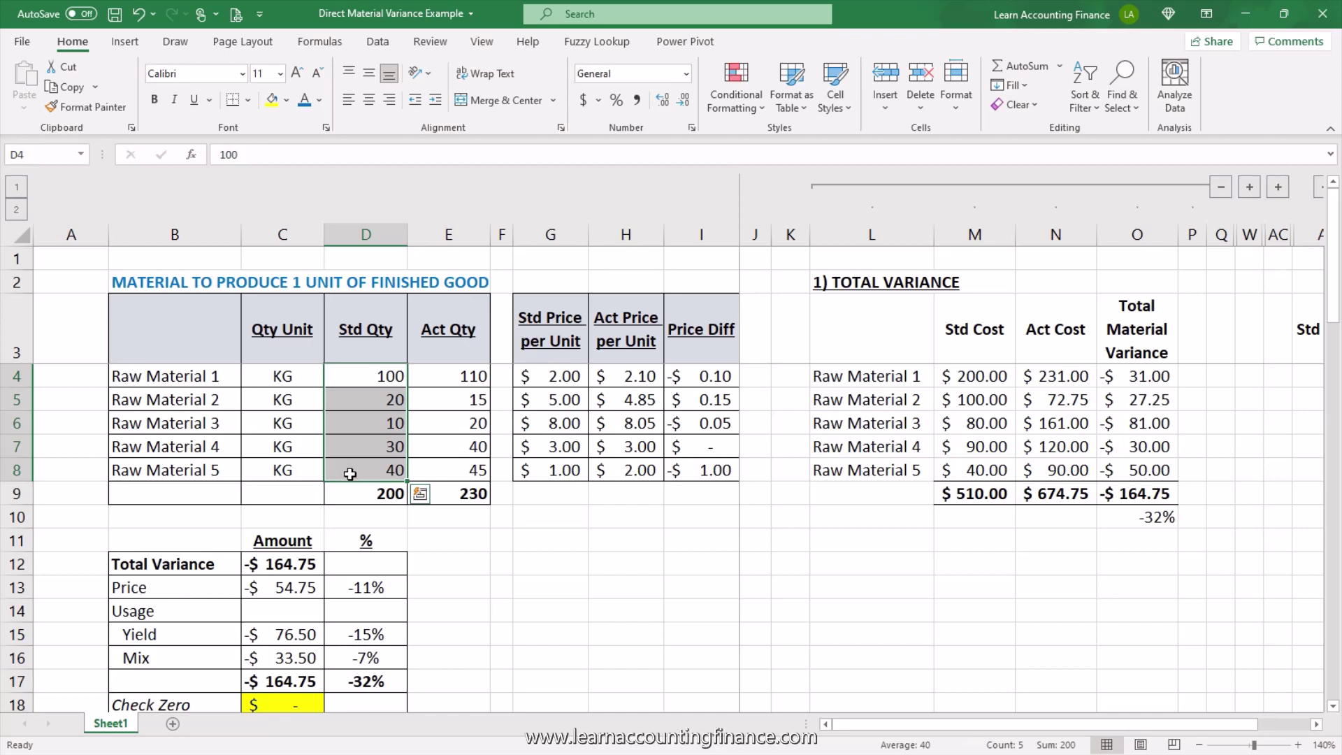
{"action": "left_click", "coordinate": [374, 653]}
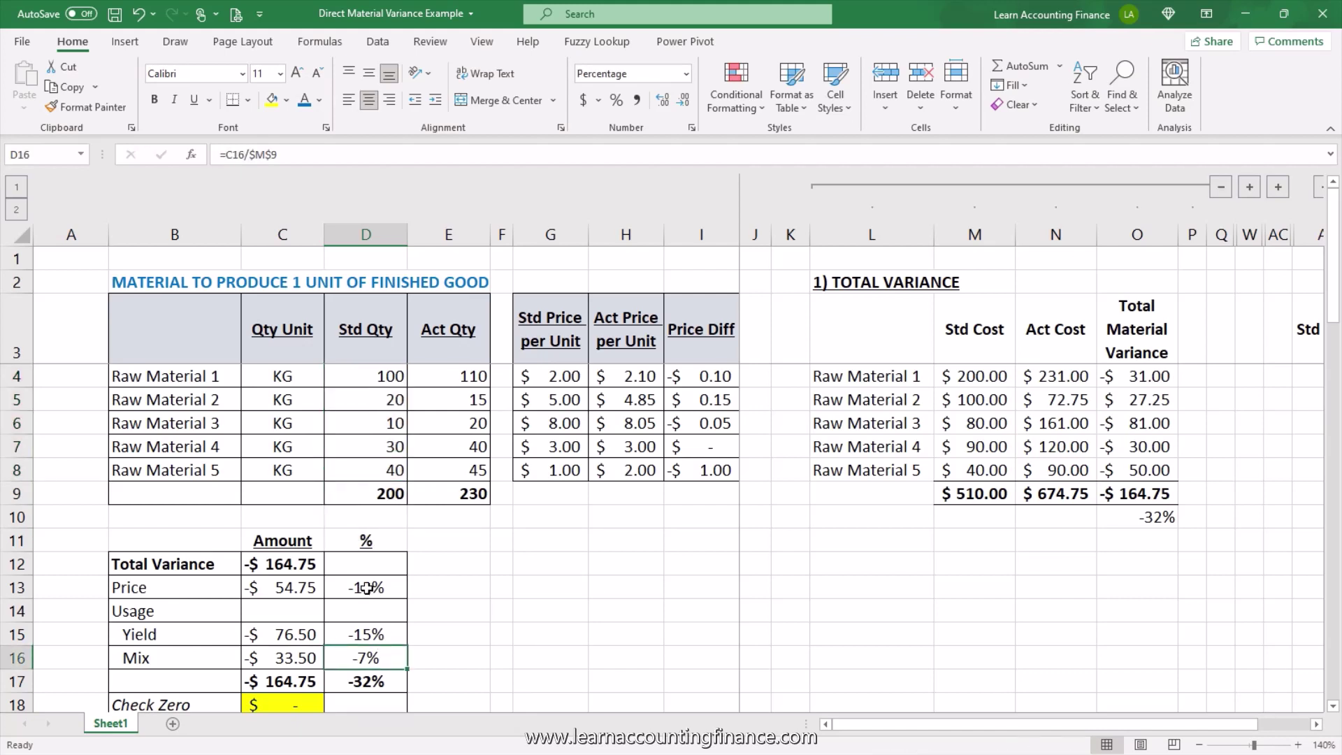
{"action": "left_click_drag", "start_coordinate": [367, 587], "coordinate": [371, 659]}
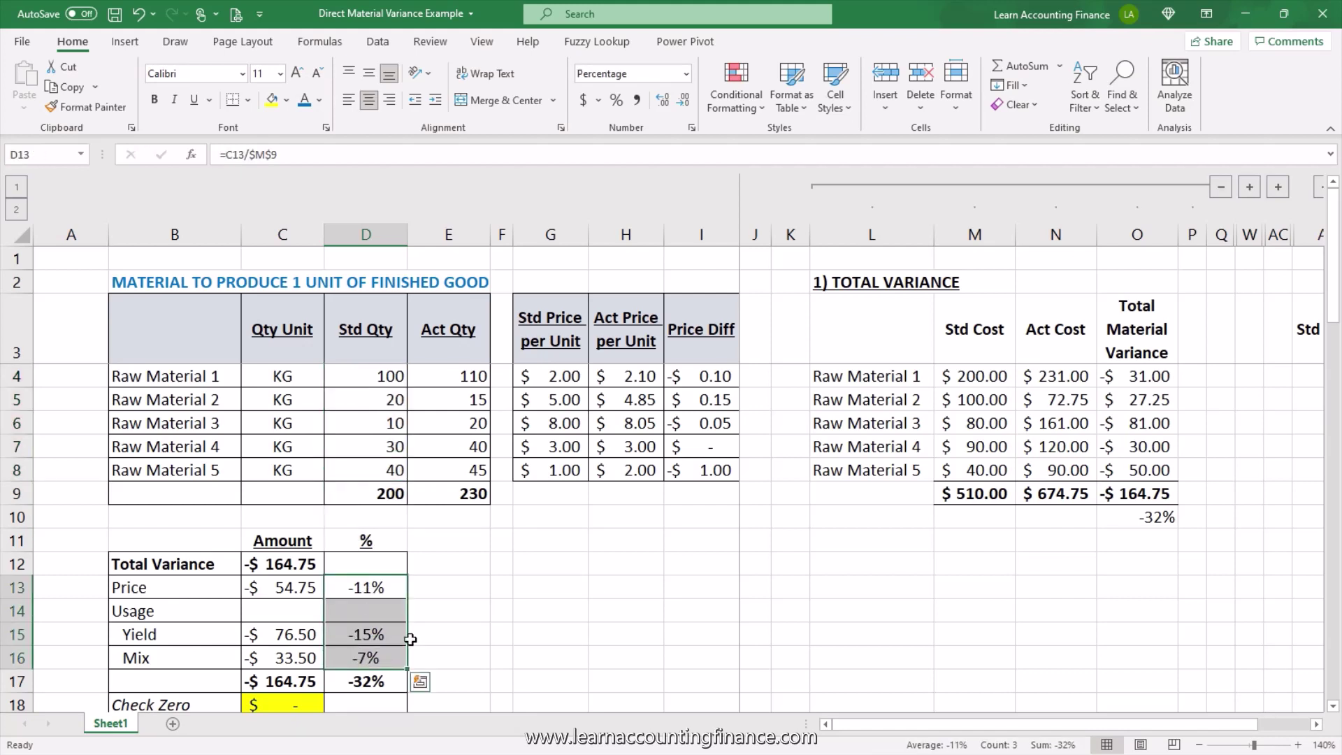
{"action": "left_click", "coordinate": [393, 594]}
{"action": "left_click_drag", "start_coordinate": [386, 631], "coordinate": [390, 652]}
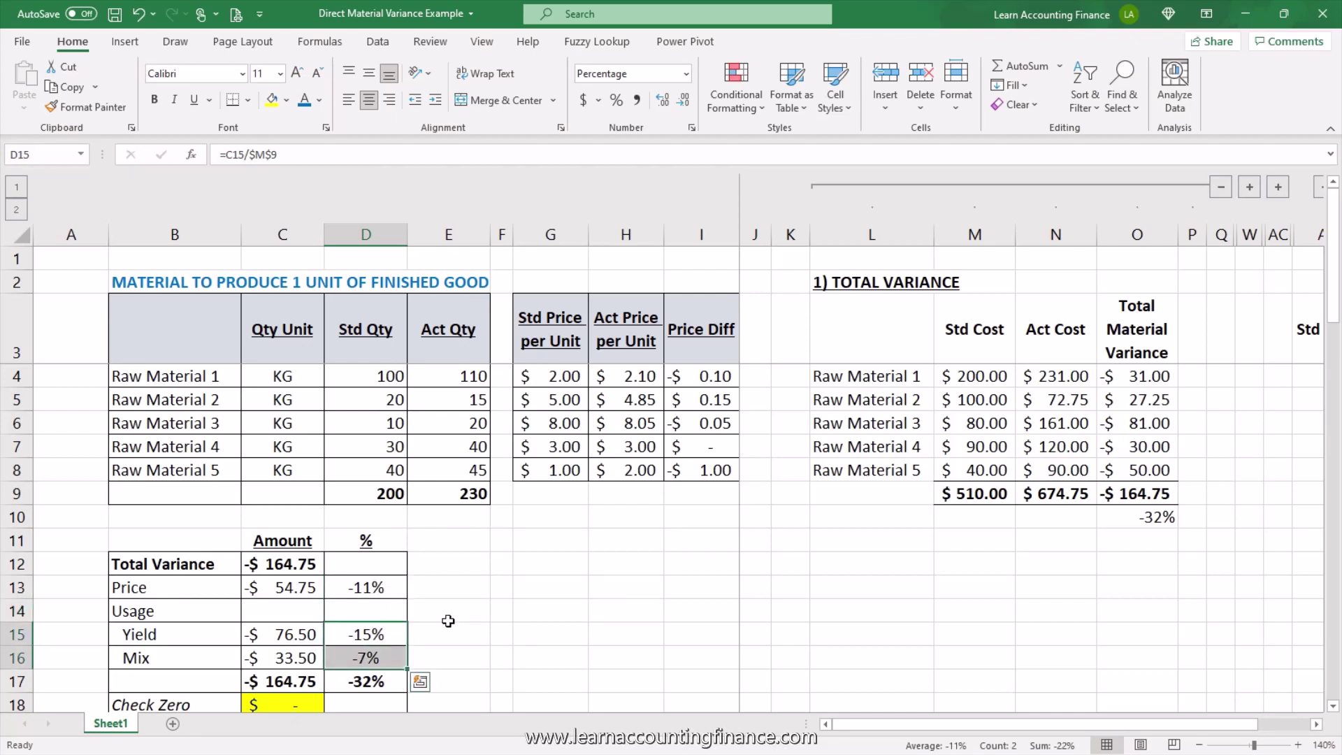